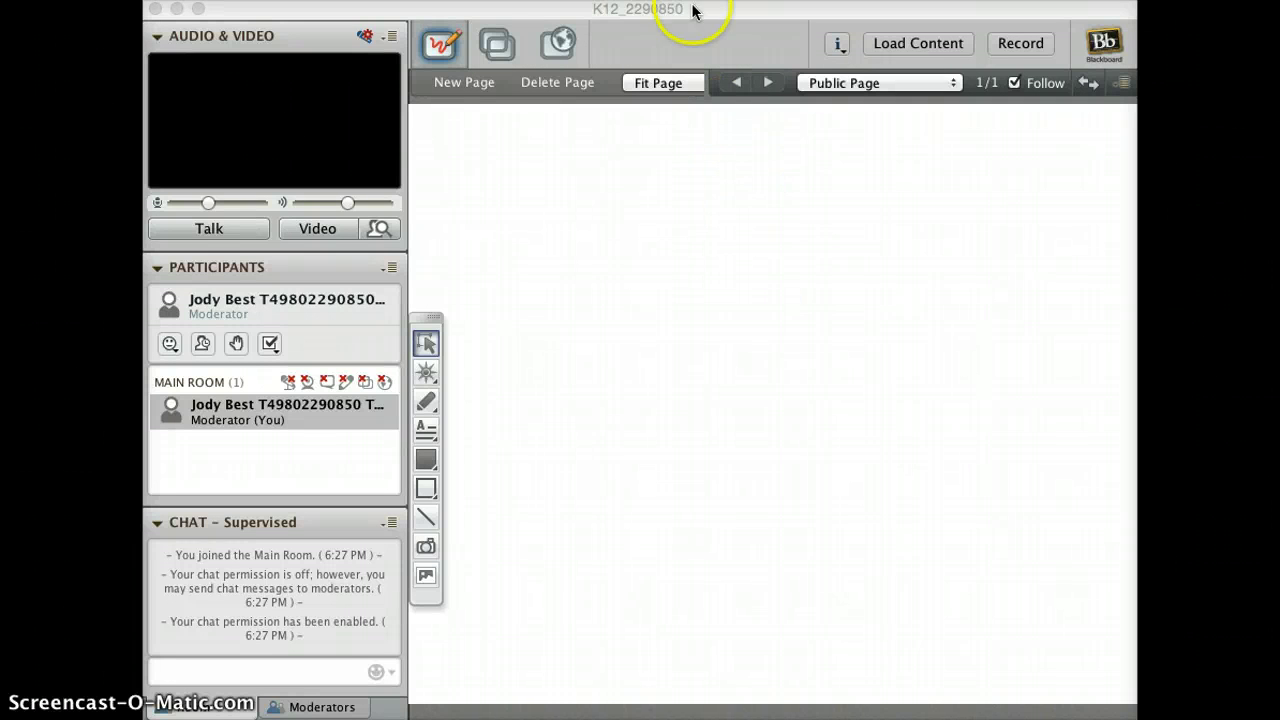
- Turn the microphone on and switch it off again
left_click(615, 424)
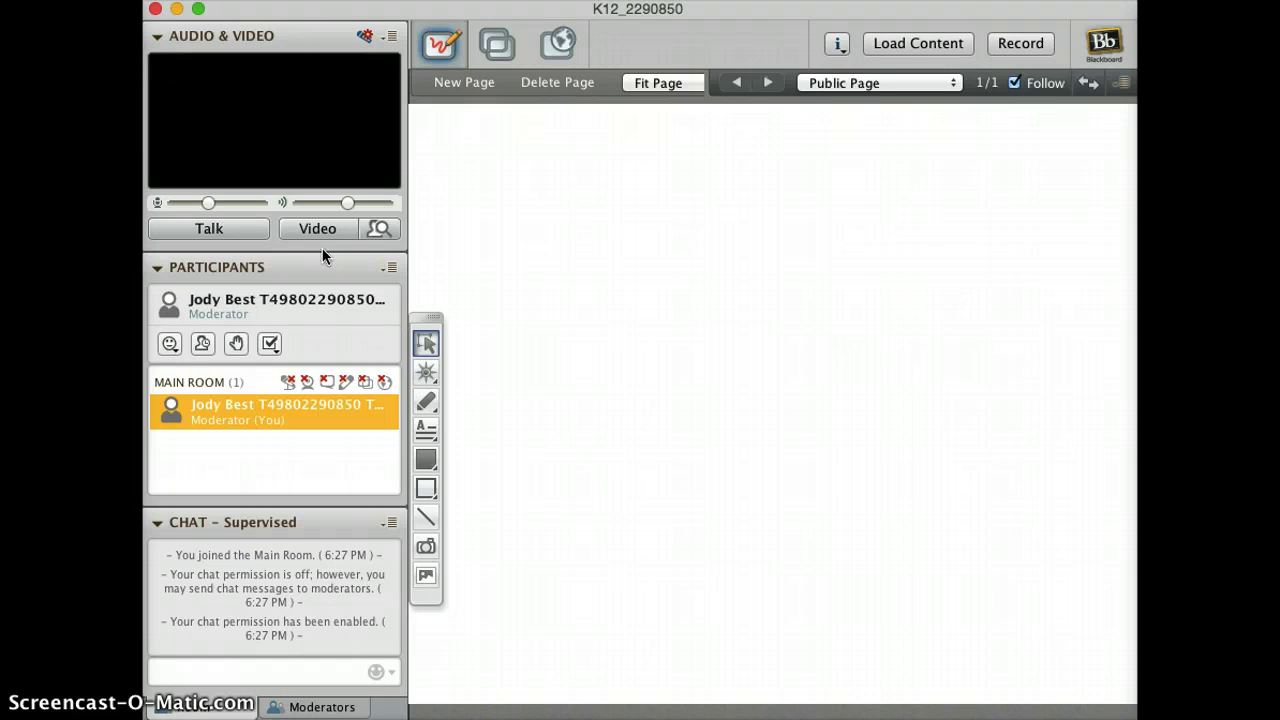
left_click(221, 229)
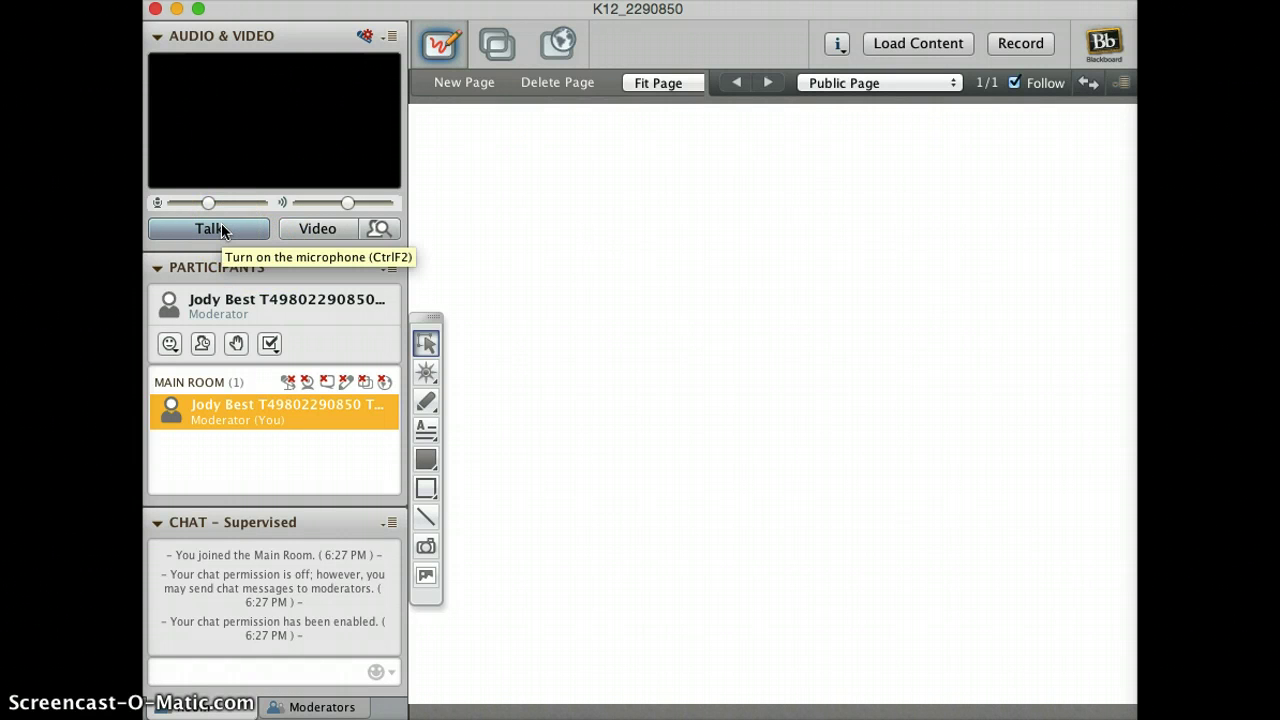
left_click(381, 304)
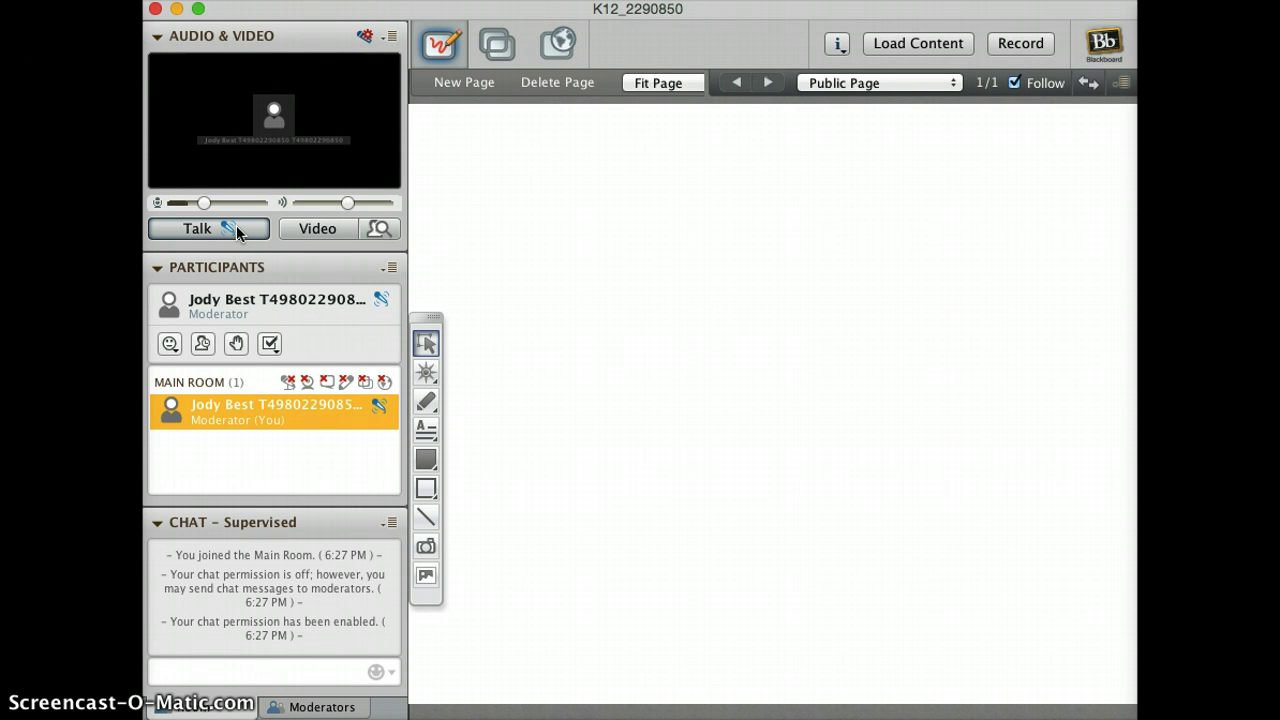
left_click(235, 238)
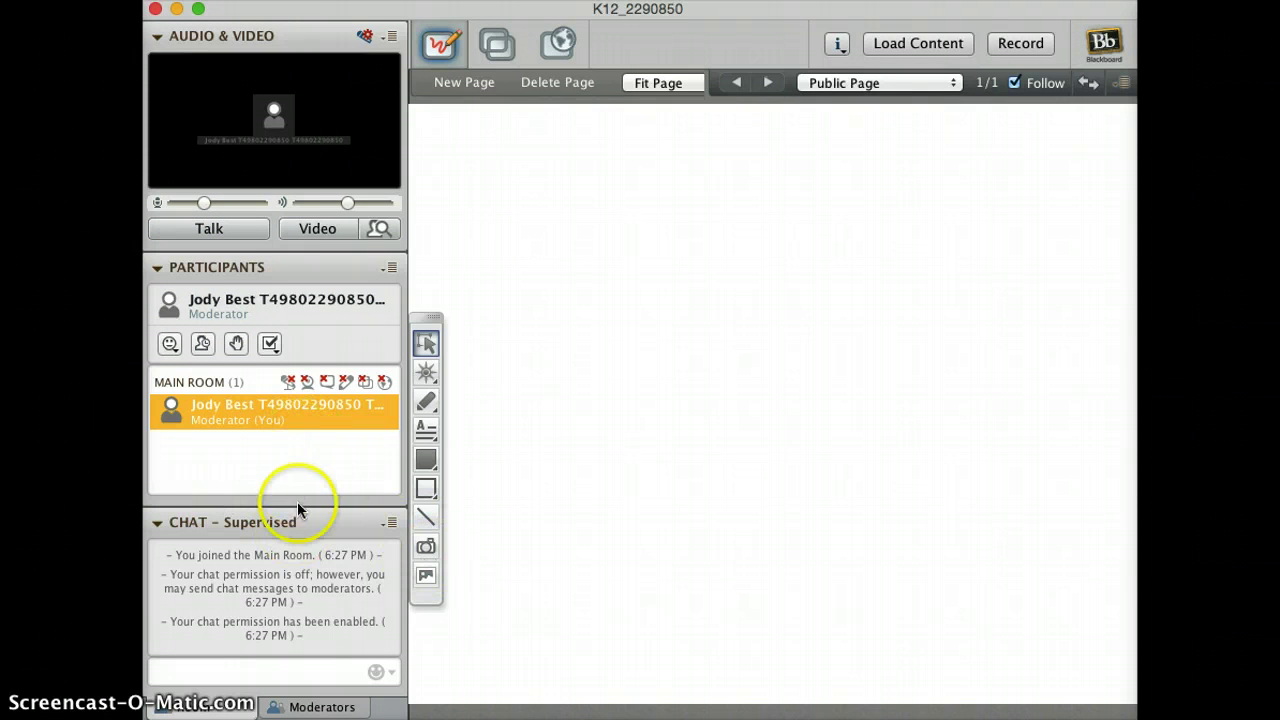
- Show a Smiley Face emoticon as the moderator's reaction in the participants list
left_click(170, 344)
left_click(269, 344)
left_click(315, 347)
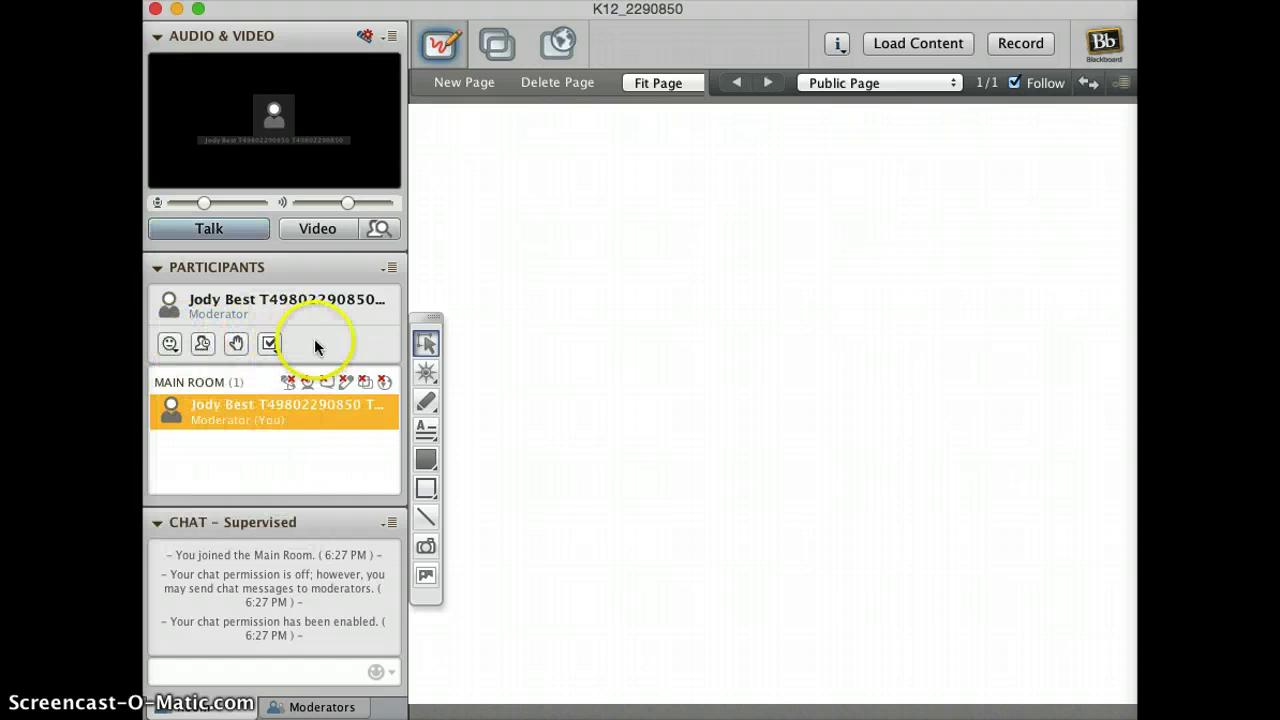
left_click(170, 344)
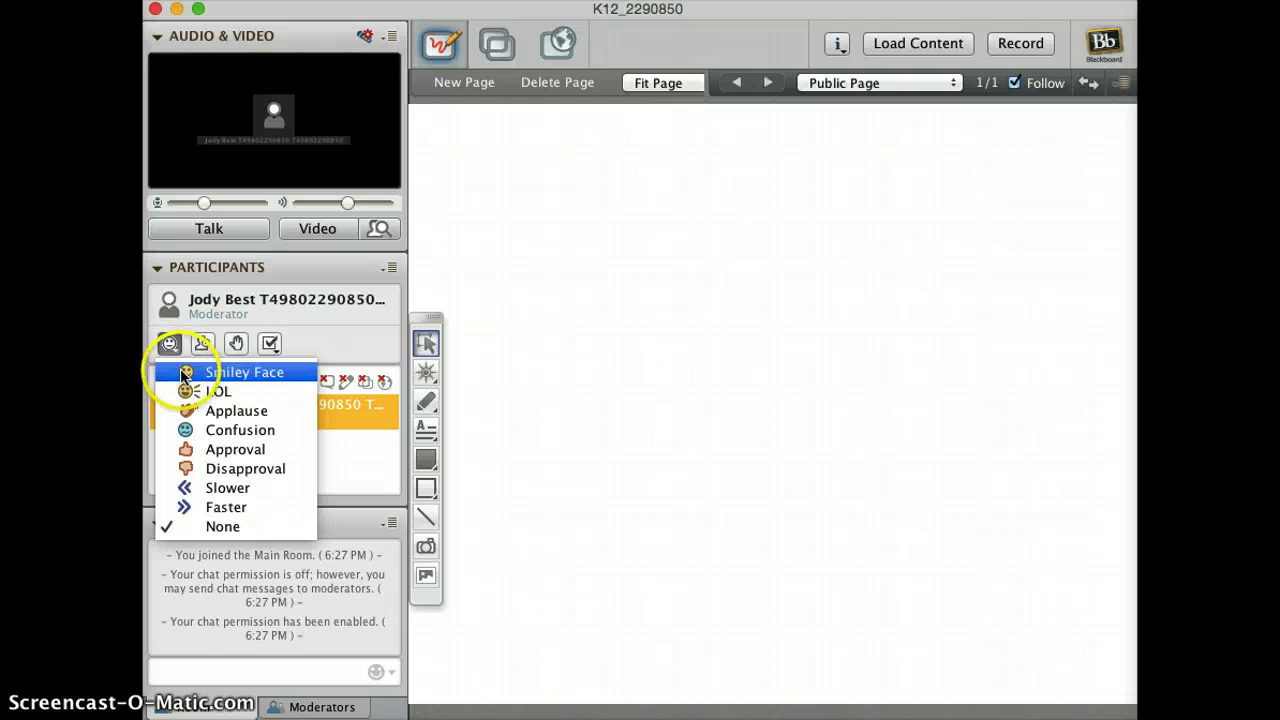
left_click(175, 372)
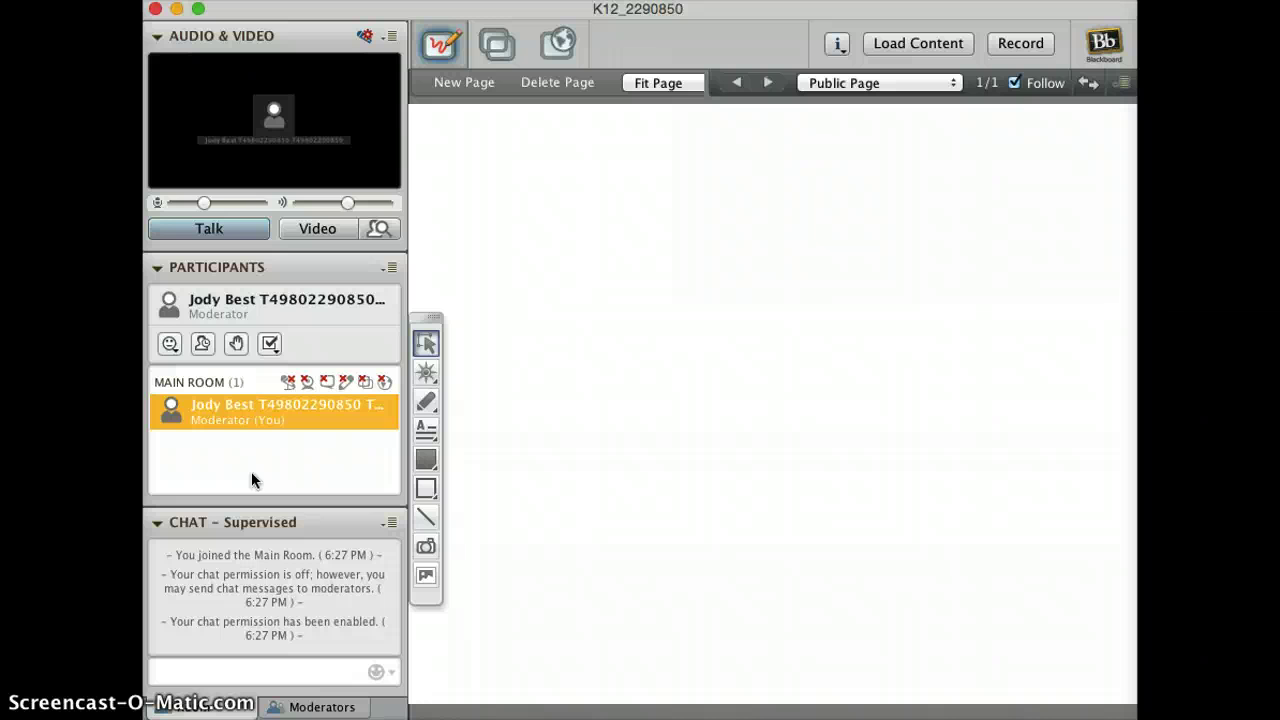
- Set the moderator's own status to Away and return it to present
left_click(202, 345)
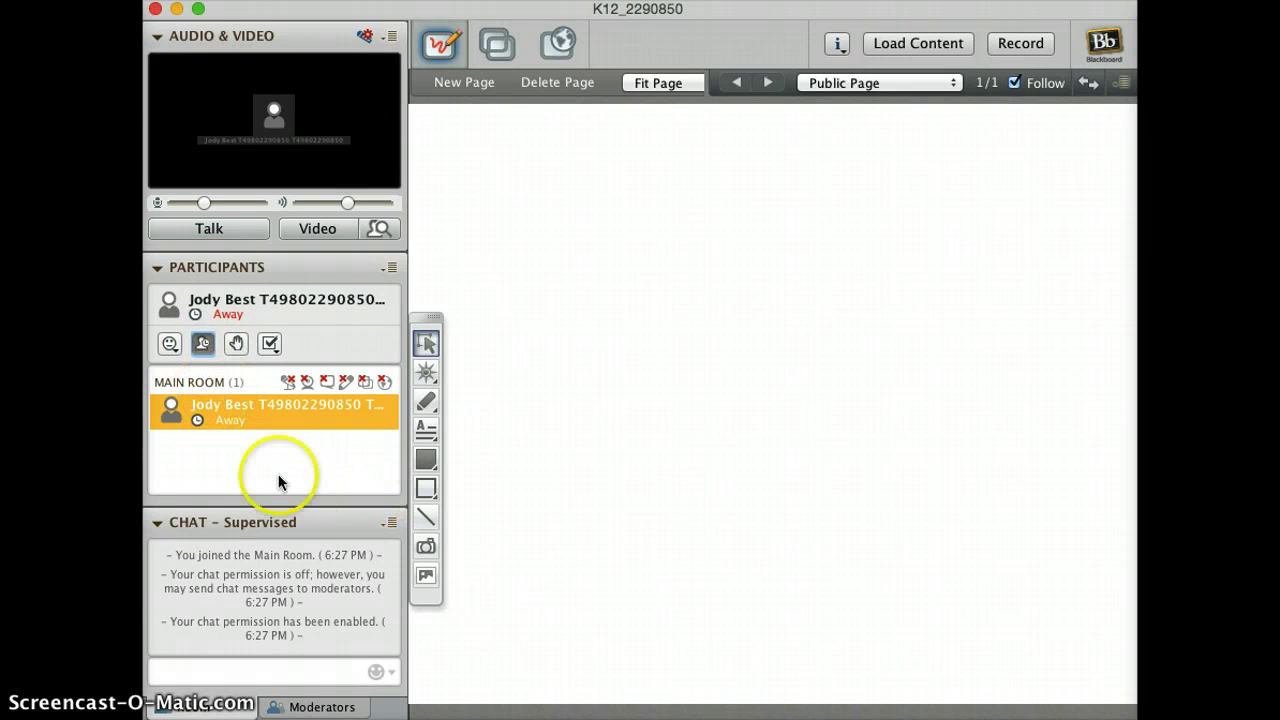
left_click(248, 462)
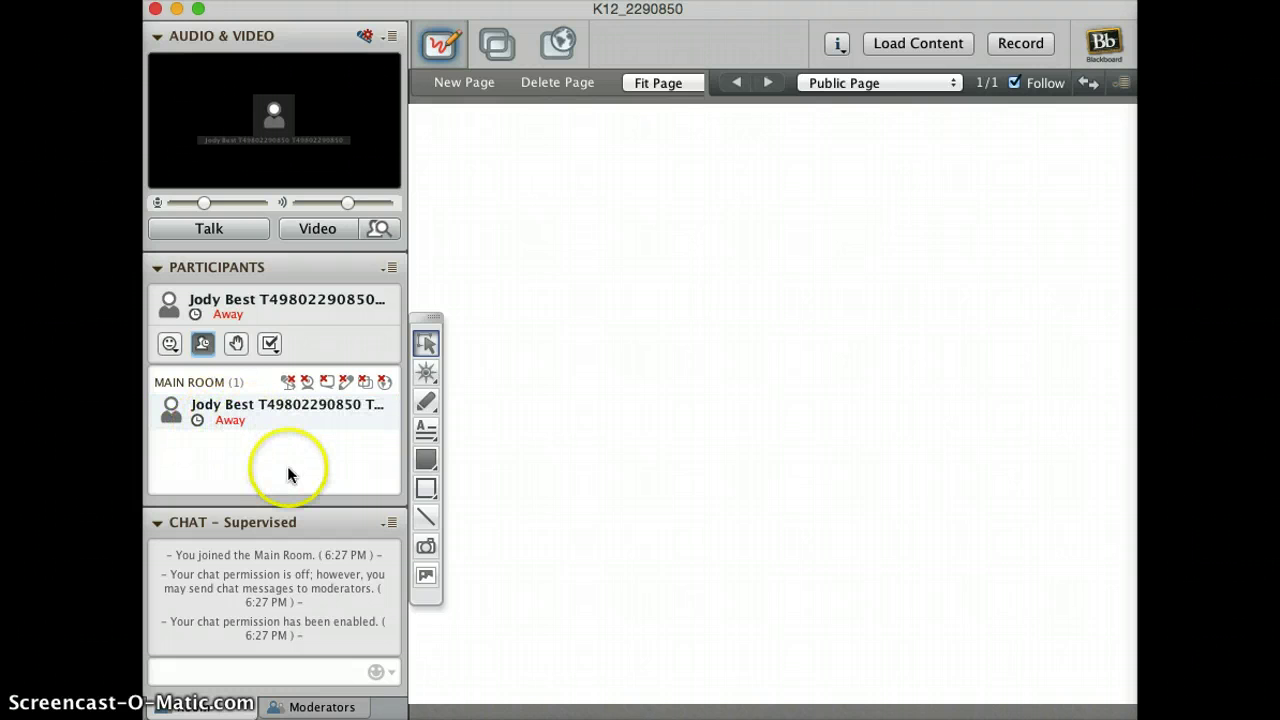
left_click(203, 346)
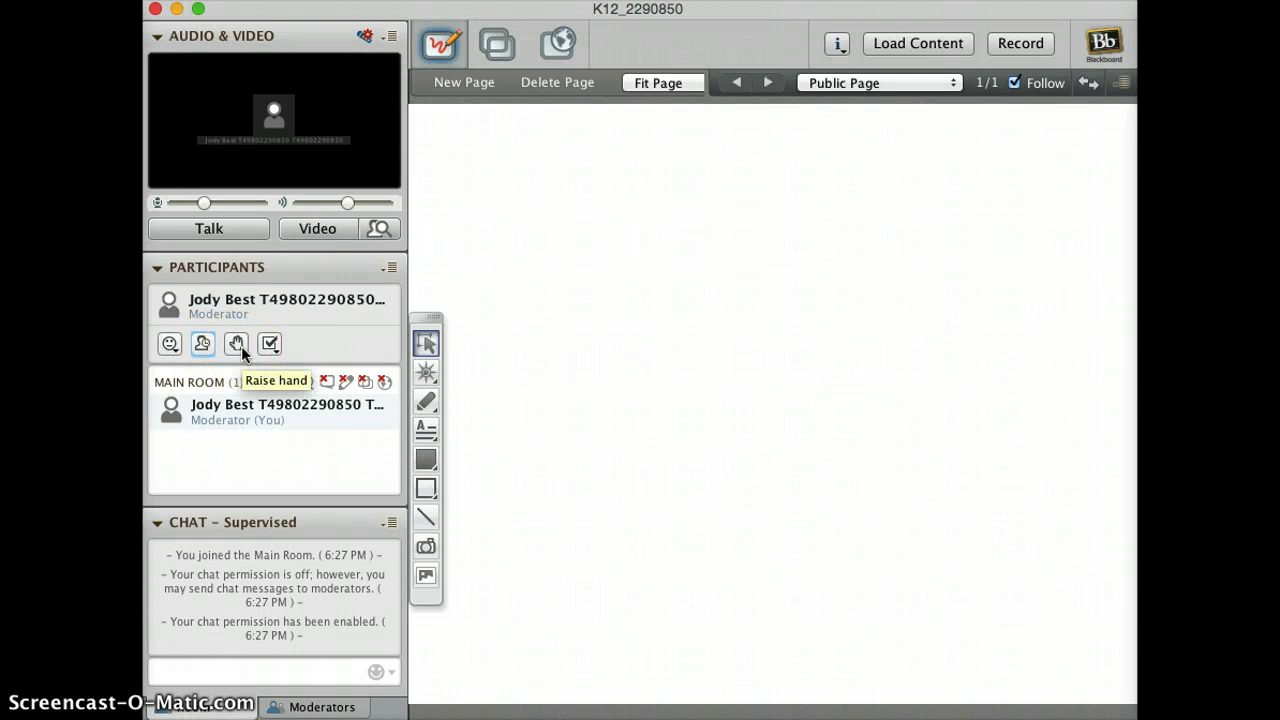
- Raise the moderator's hand and lower it again
left_click(237, 345)
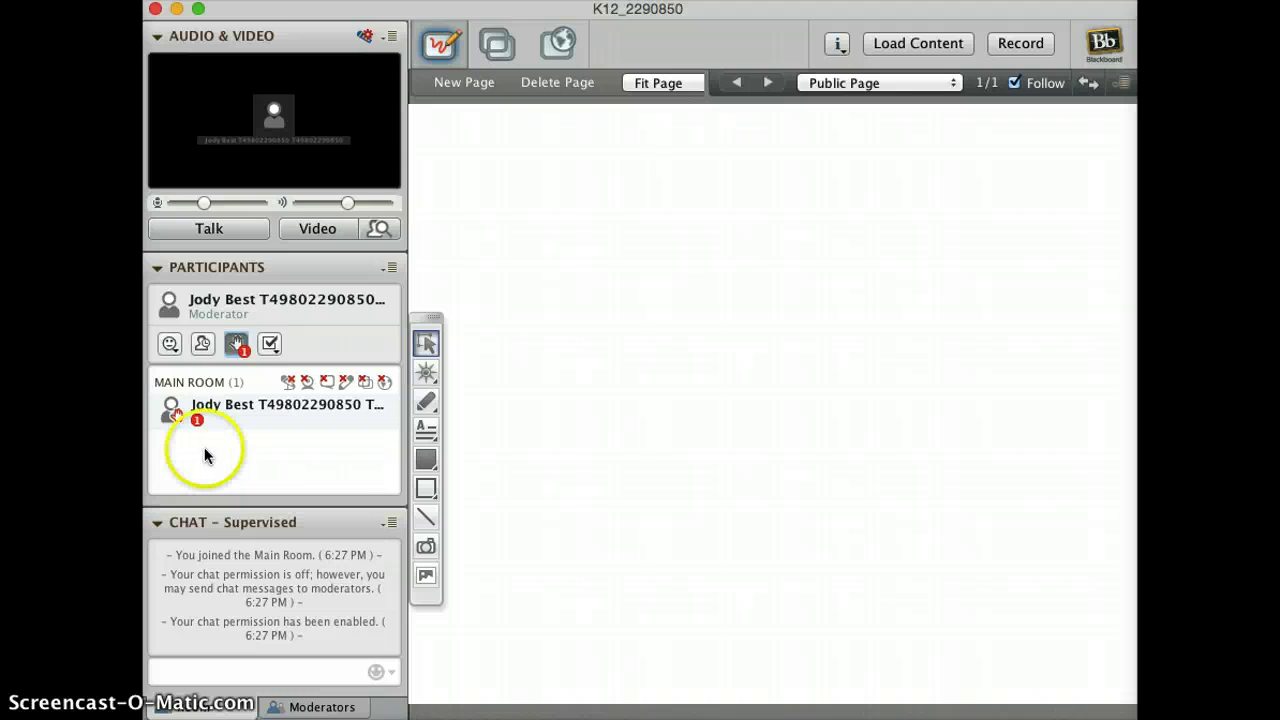
mouse_move(200, 425)
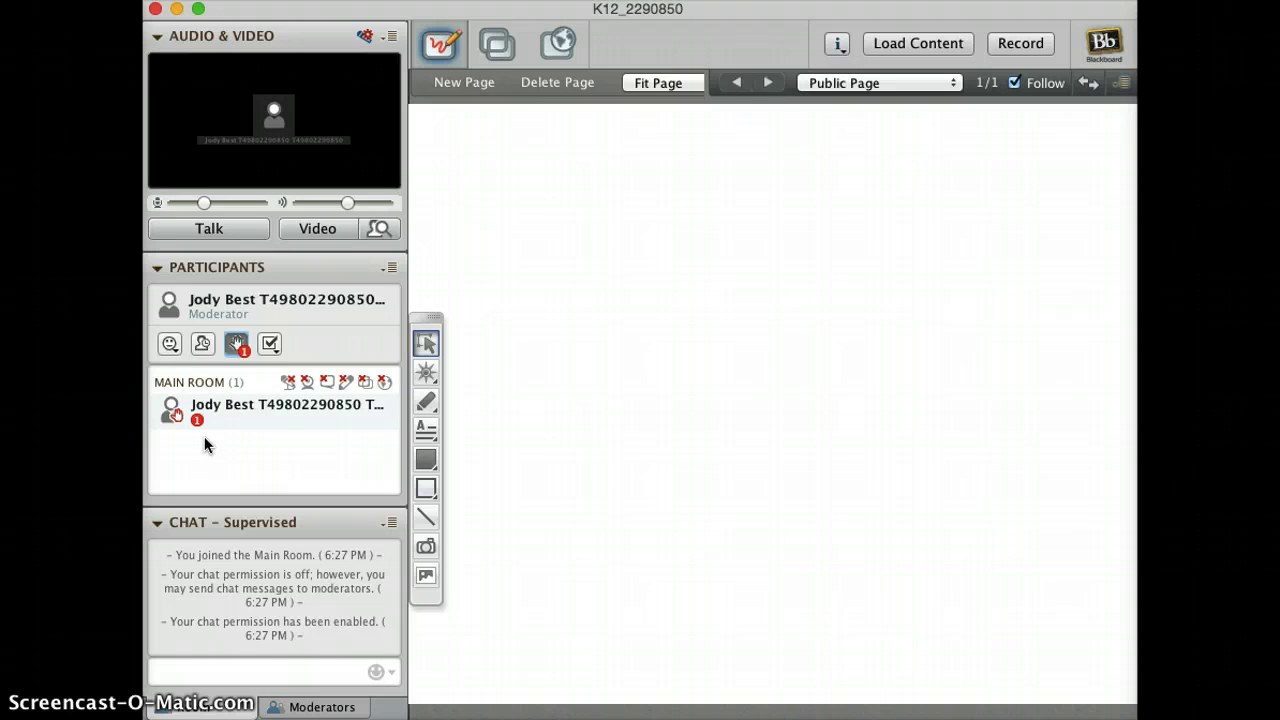
left_click(236, 343)
- Respond to the poll with Yes and clear the poll responses
left_click(269, 344)
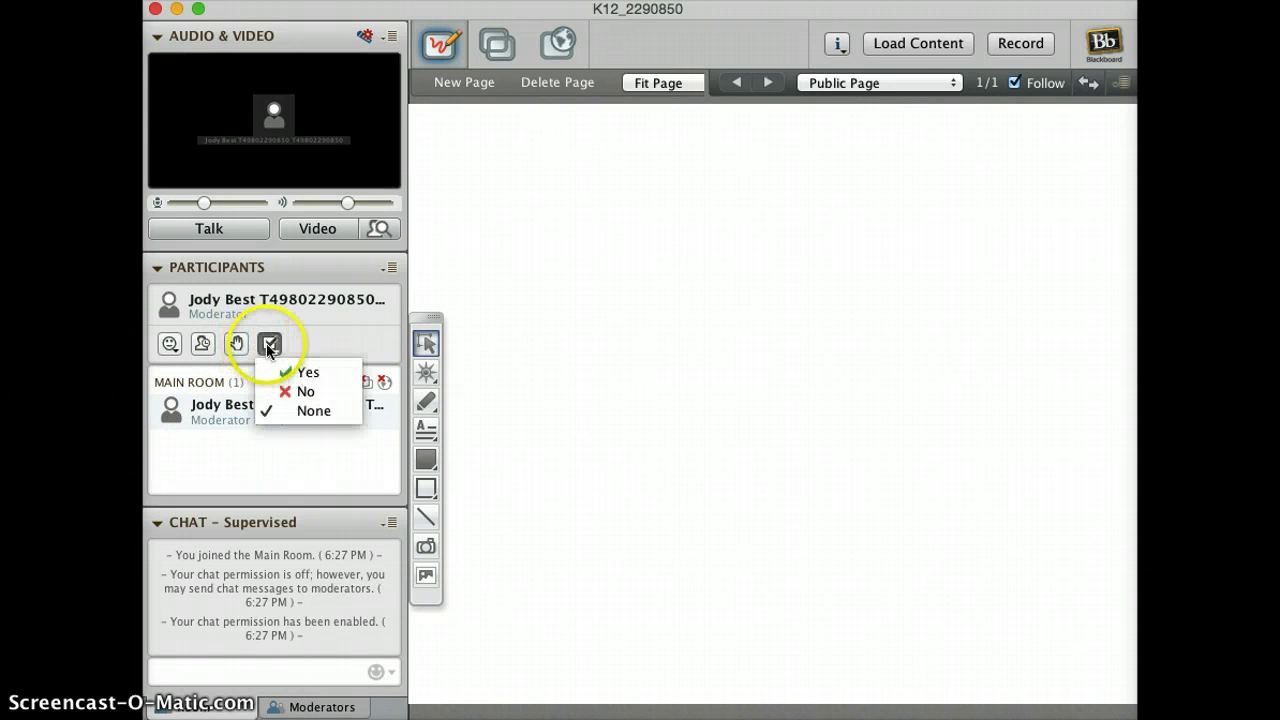
left_click(345, 312)
left_click(269, 344)
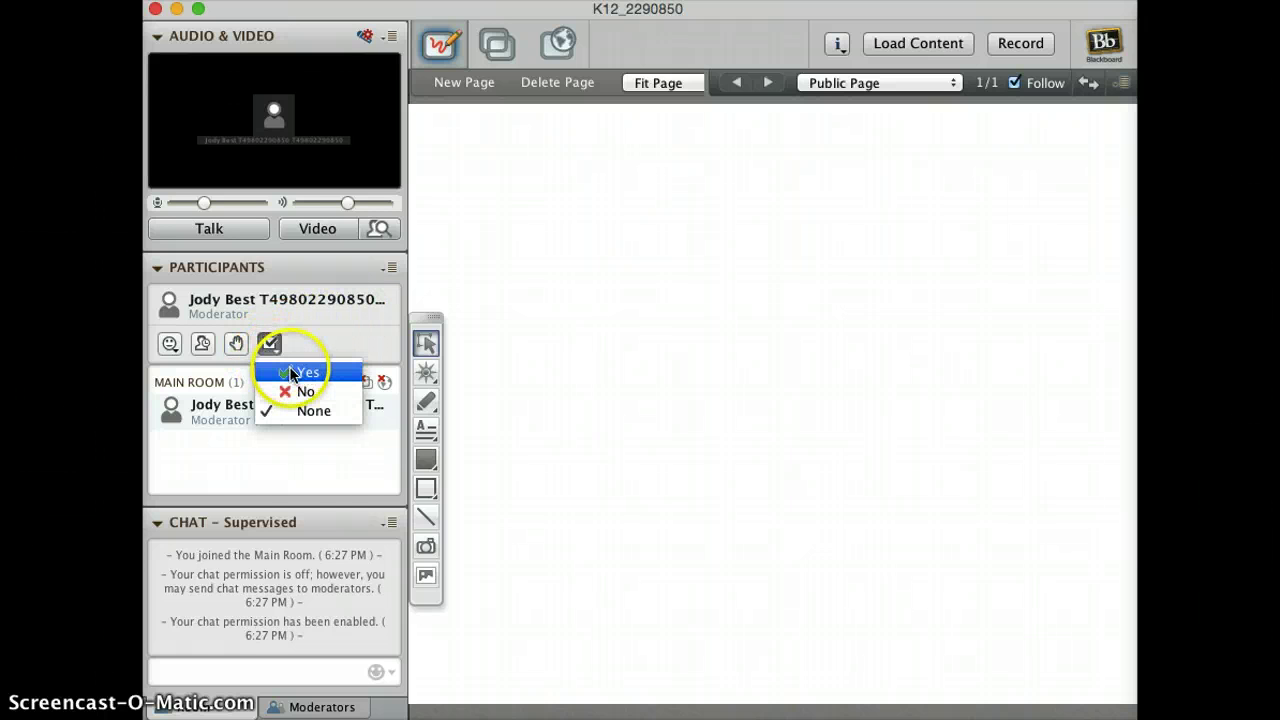
left_click(292, 374)
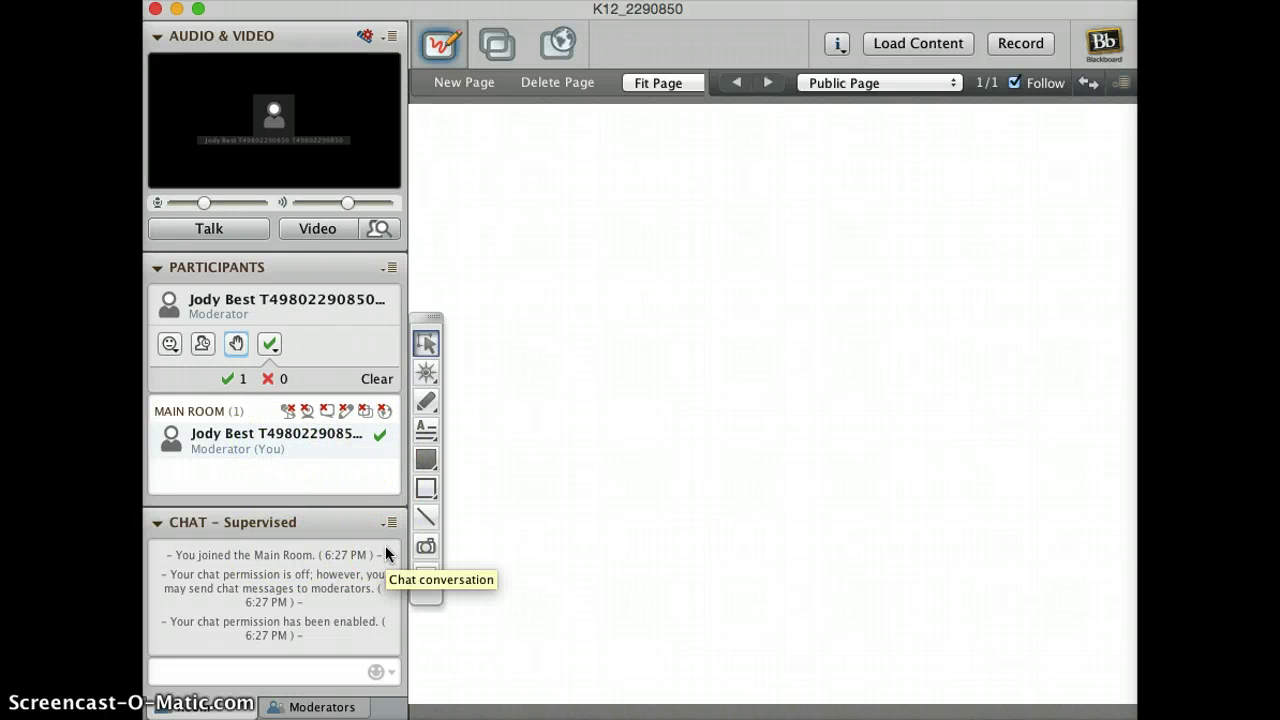
left_click(355, 486)
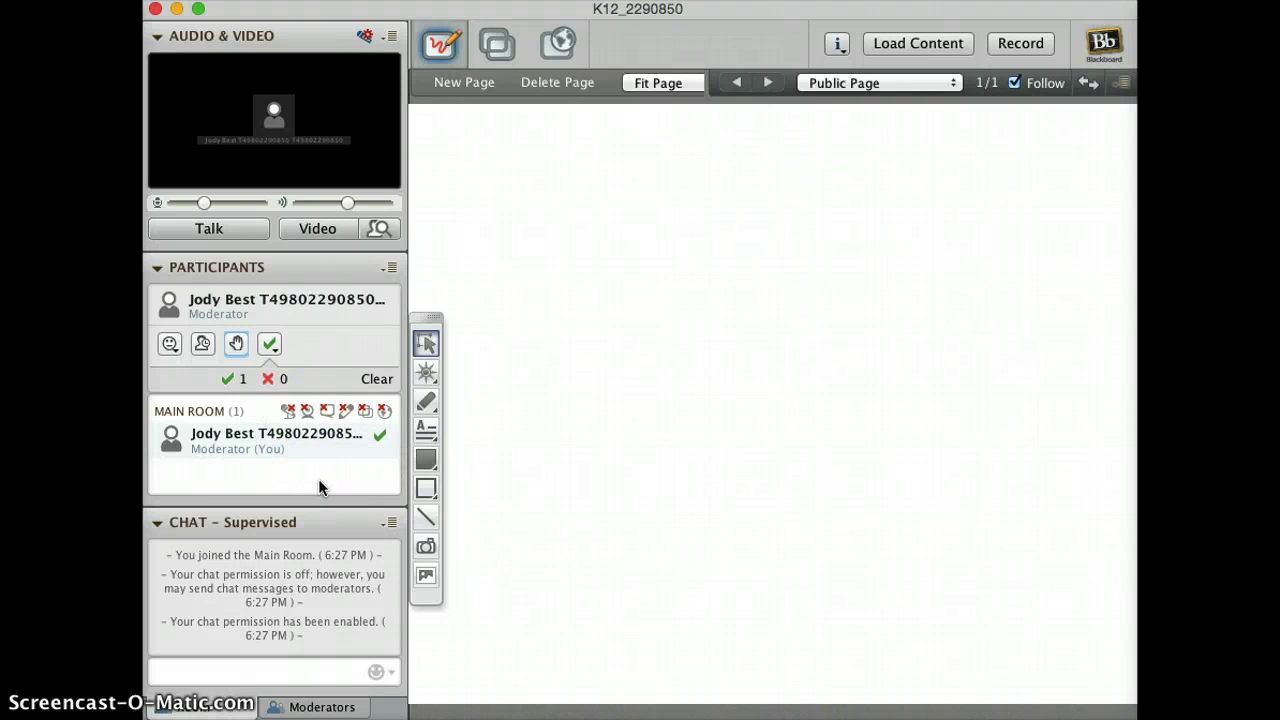
left_click(270, 344)
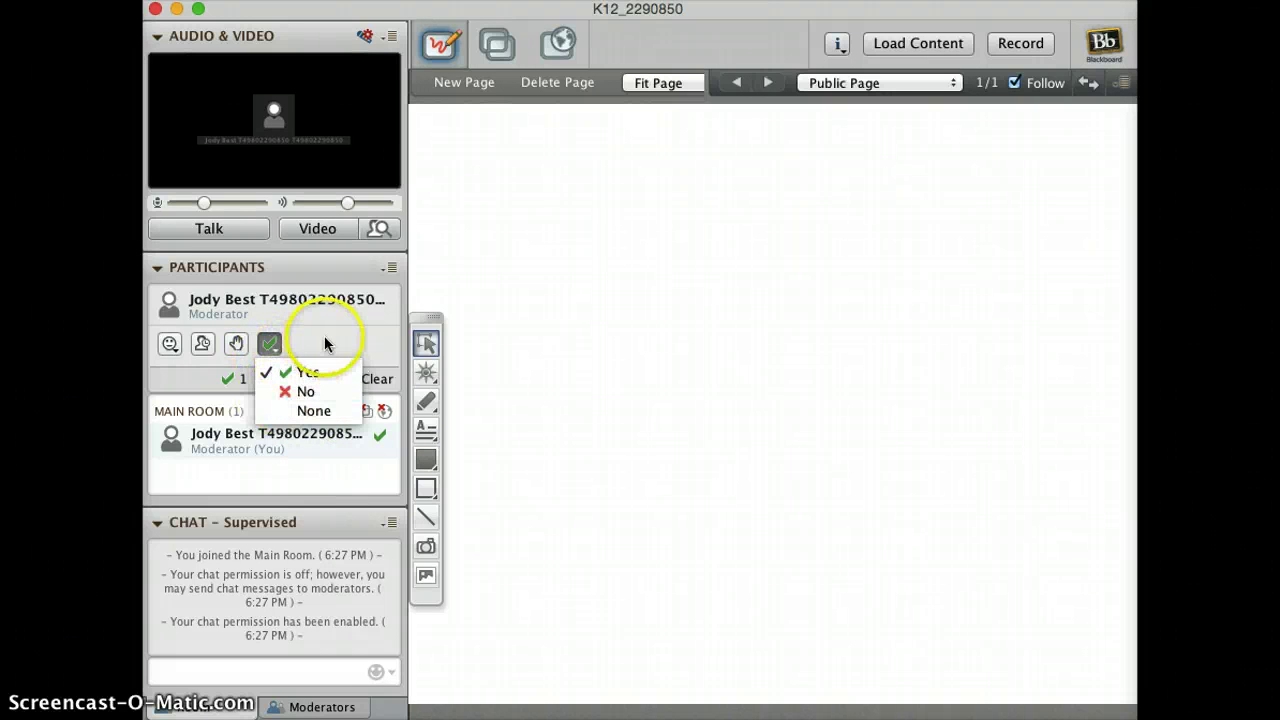
left_click(363, 376)
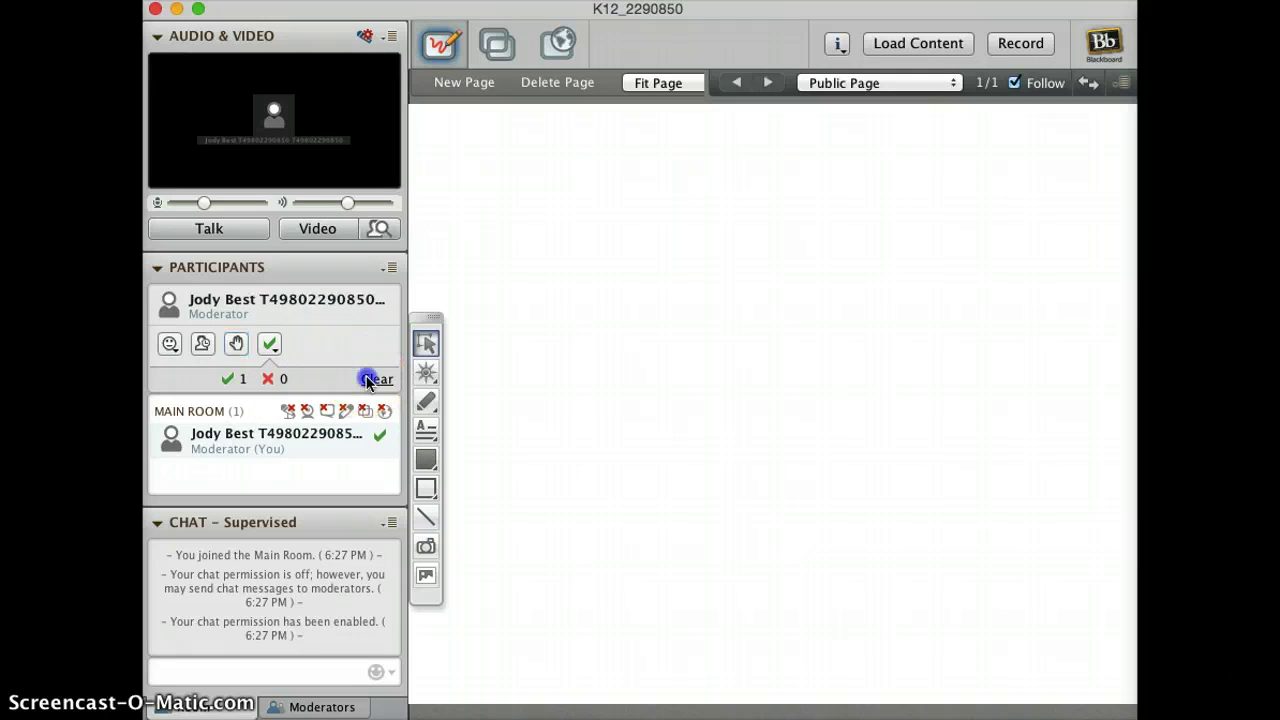
left_click(366, 377)
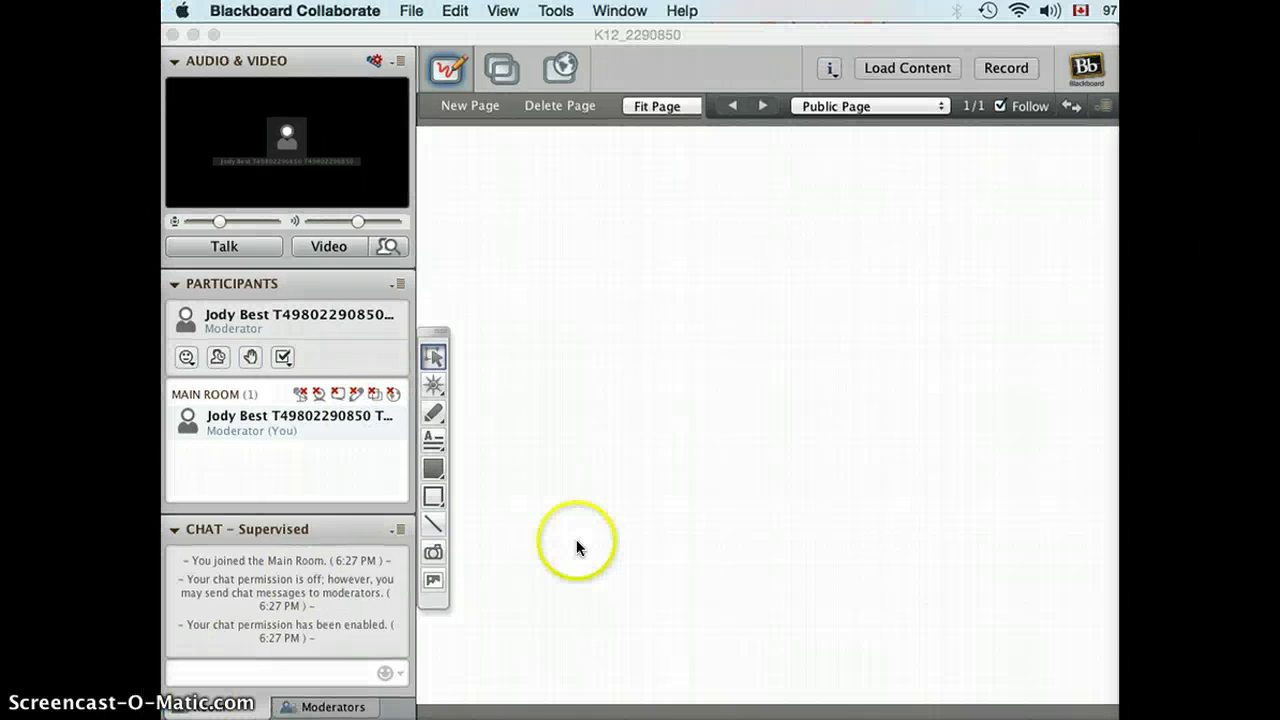
- Examine the polling options, including the available polling types and the command for publishing responses
left_click(557, 11)
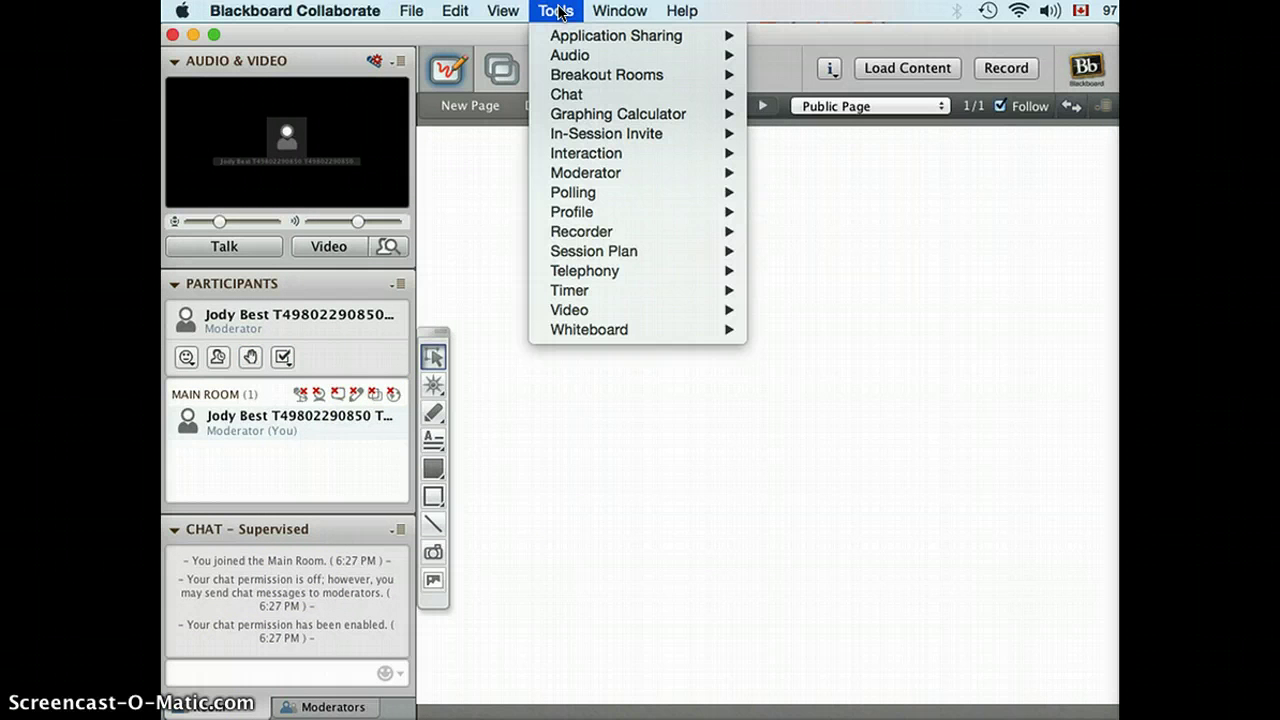
left_click(565, 193)
left_click(549, 14)
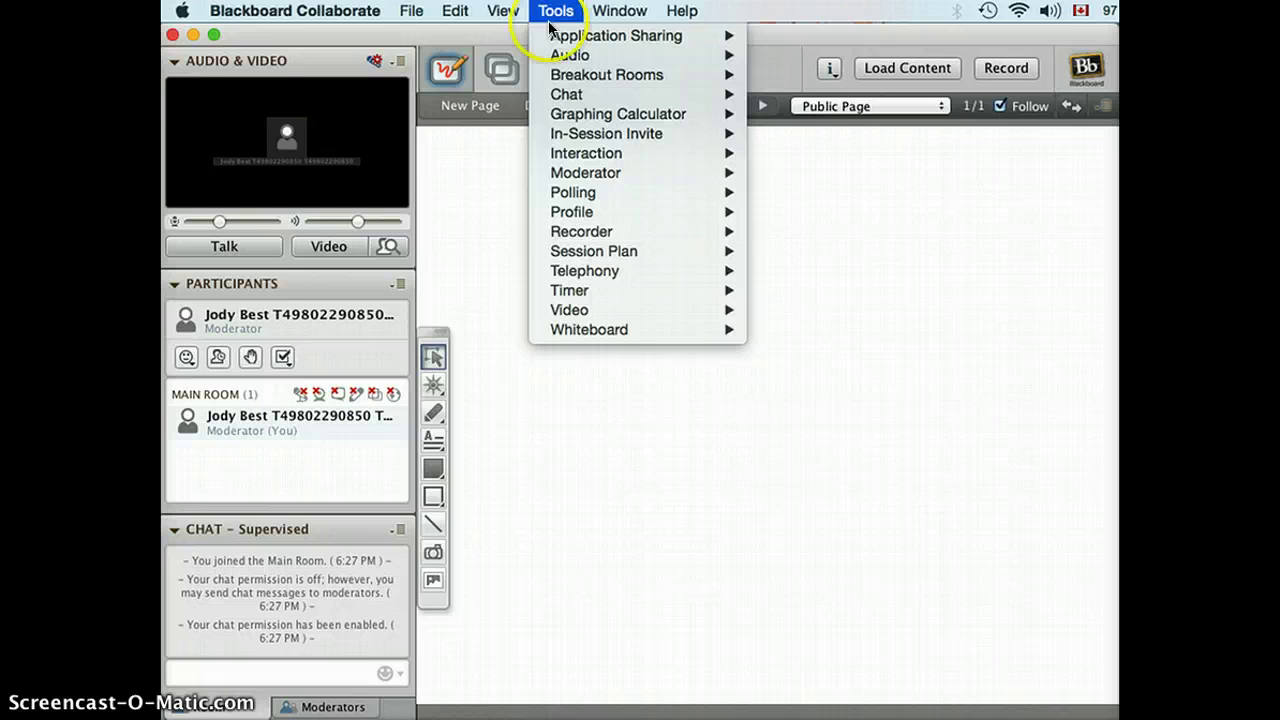
mouse_move(555, 195)
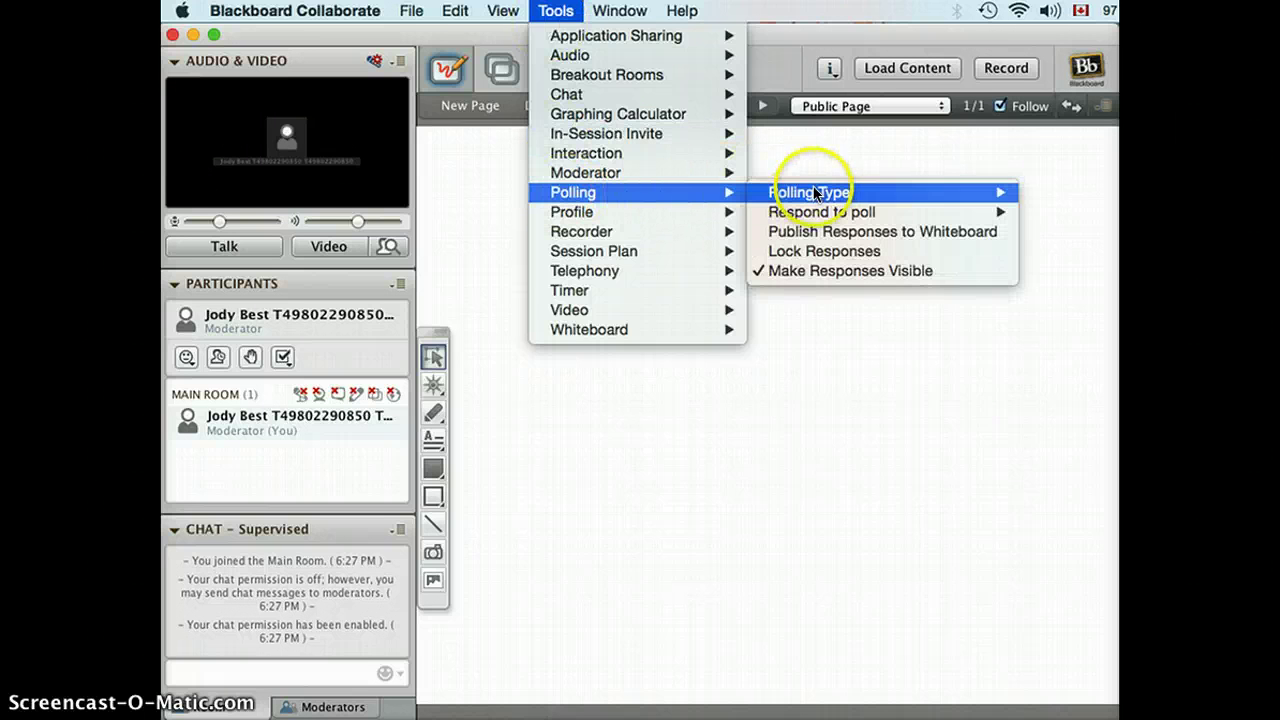
mouse_move(815, 190)
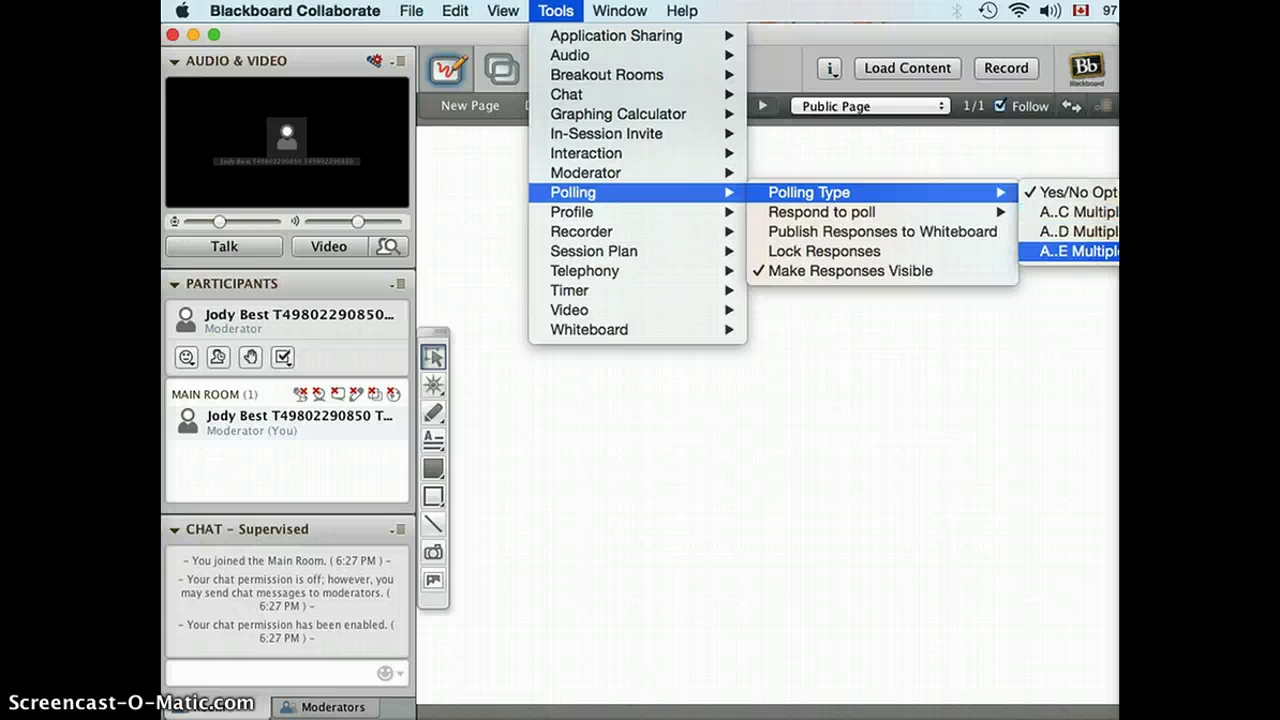
mouse_move(886, 214)
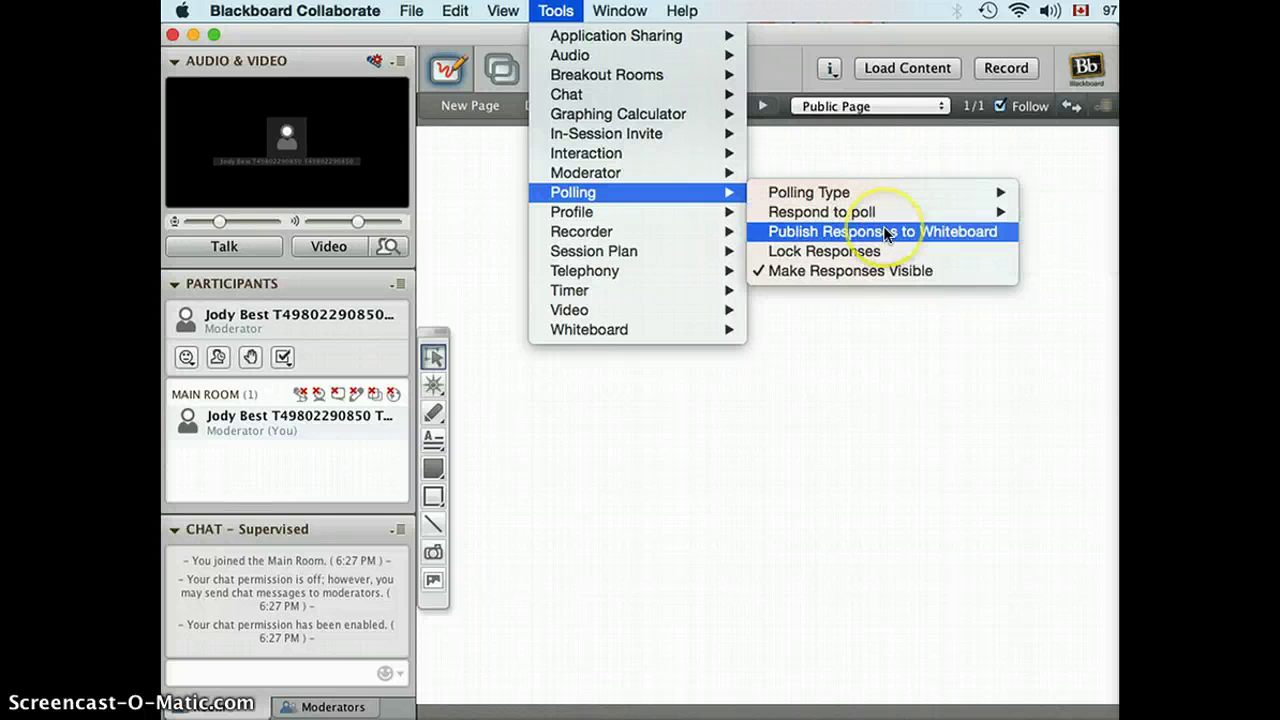
left_click(528, 443)
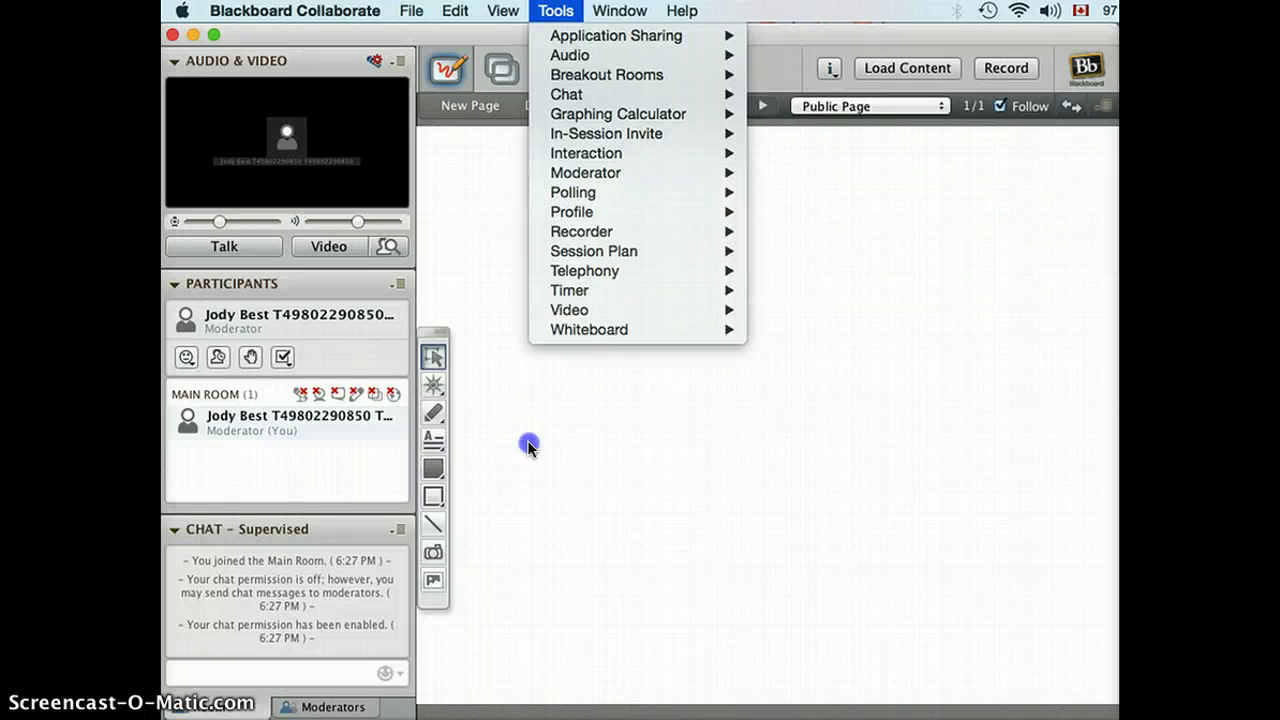
- Answer the Yes/No poll with Yes and publish the responses to the whiteboard
left_click(281, 357)
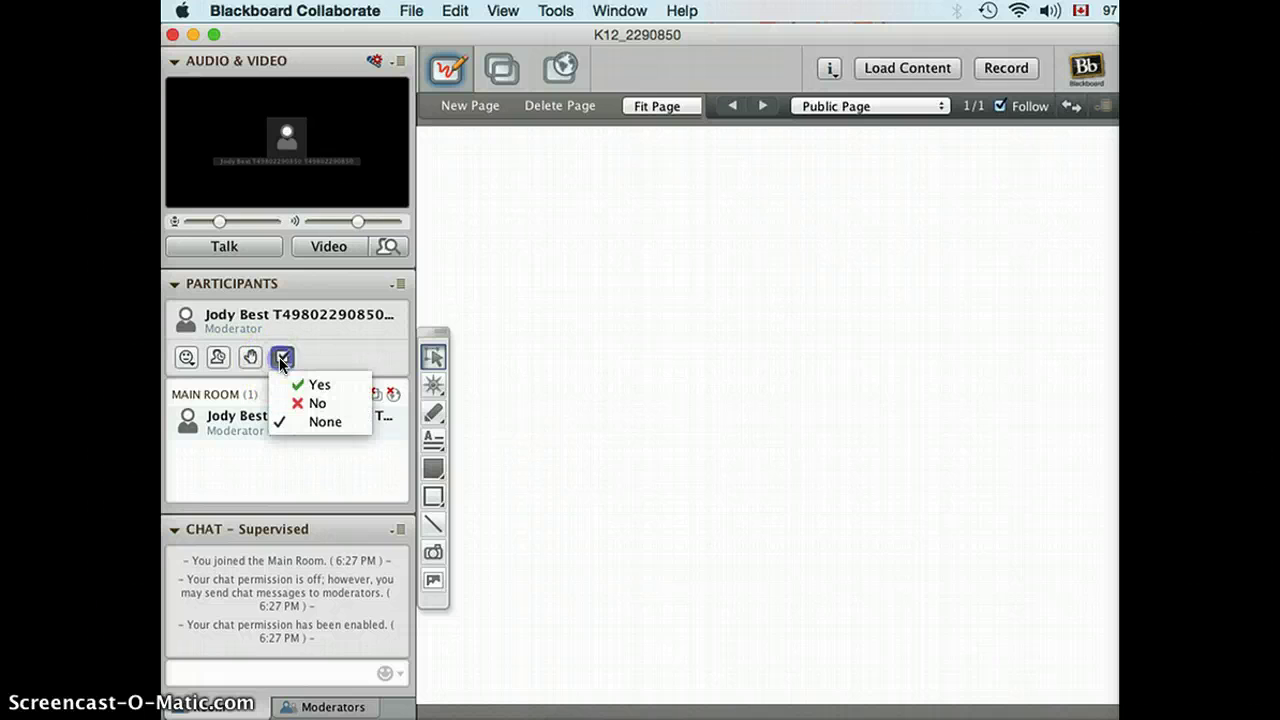
left_click(287, 385)
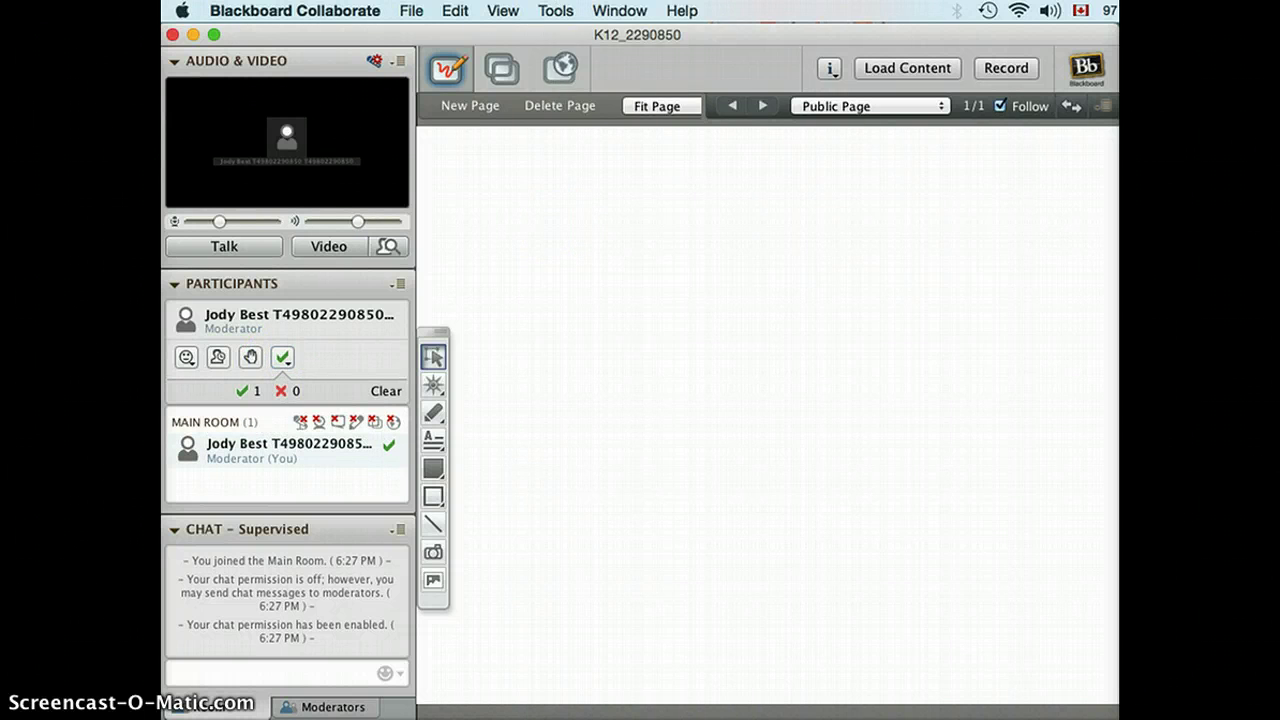
left_click(555, 10)
mouse_move(558, 199)
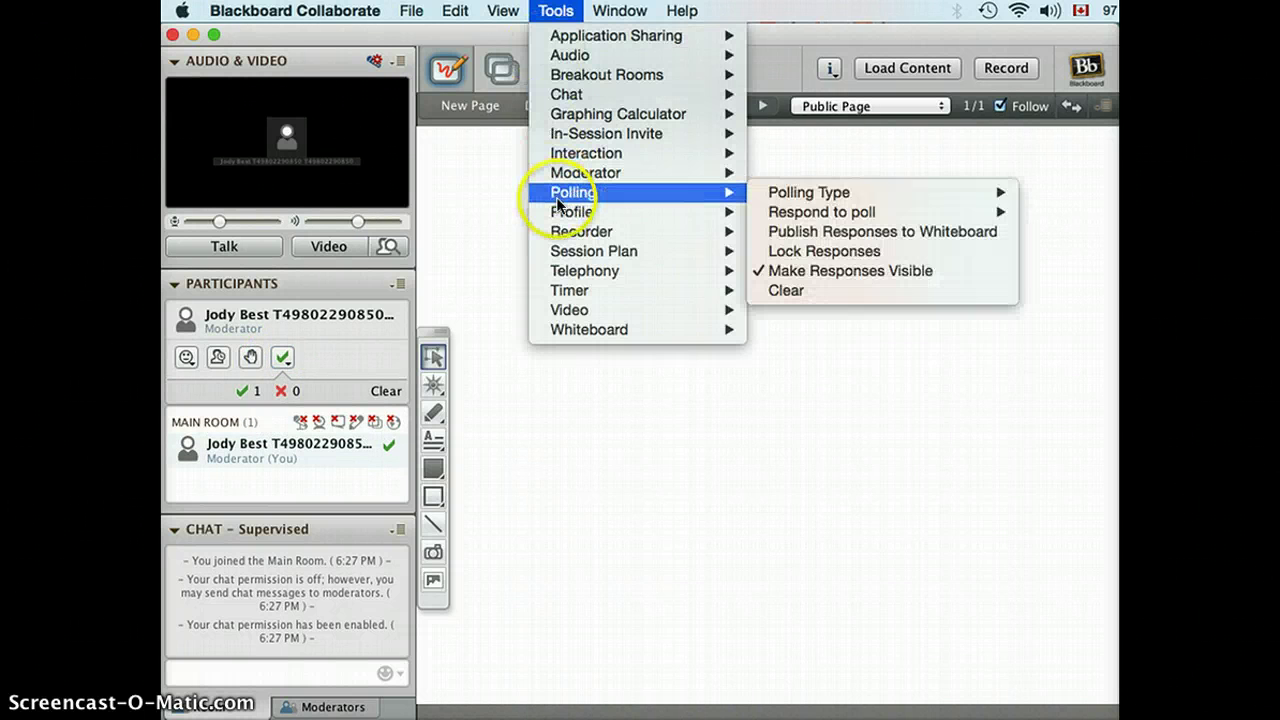
left_click(886, 231)
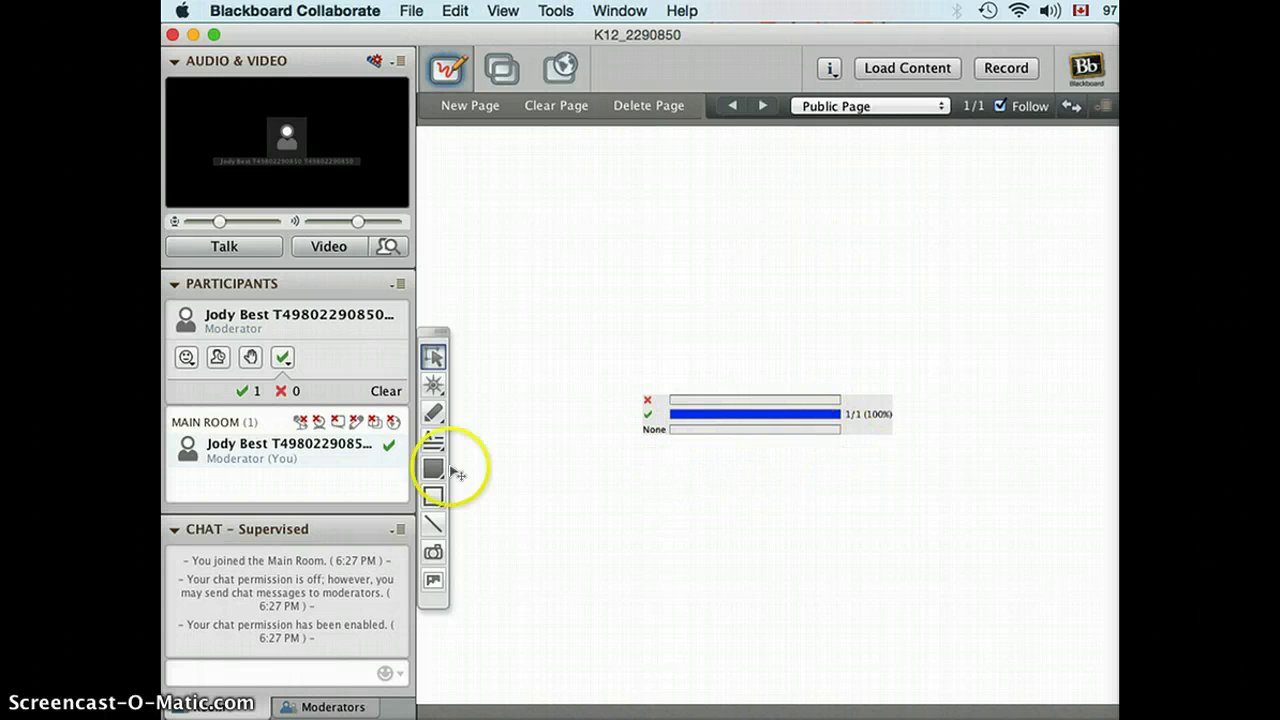
- Clear the poll responses and turn off Make Responses Visible for polling
left_click(384, 392)
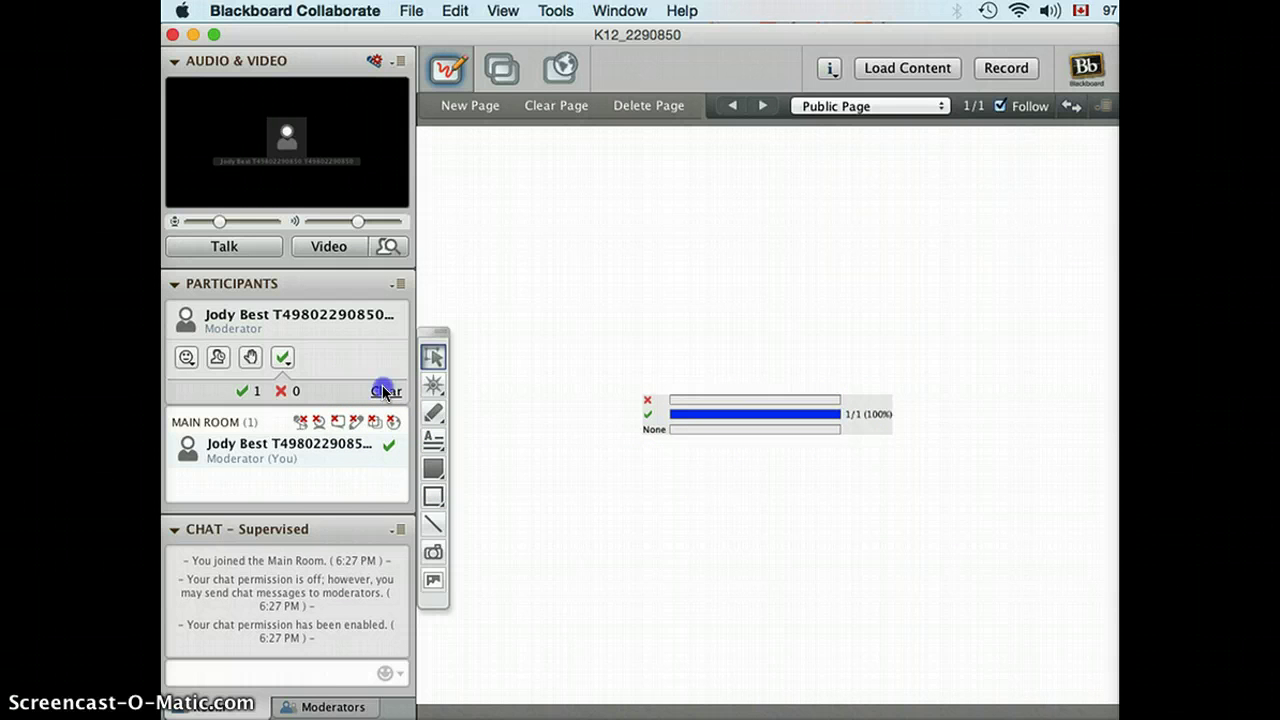
left_click(553, 12)
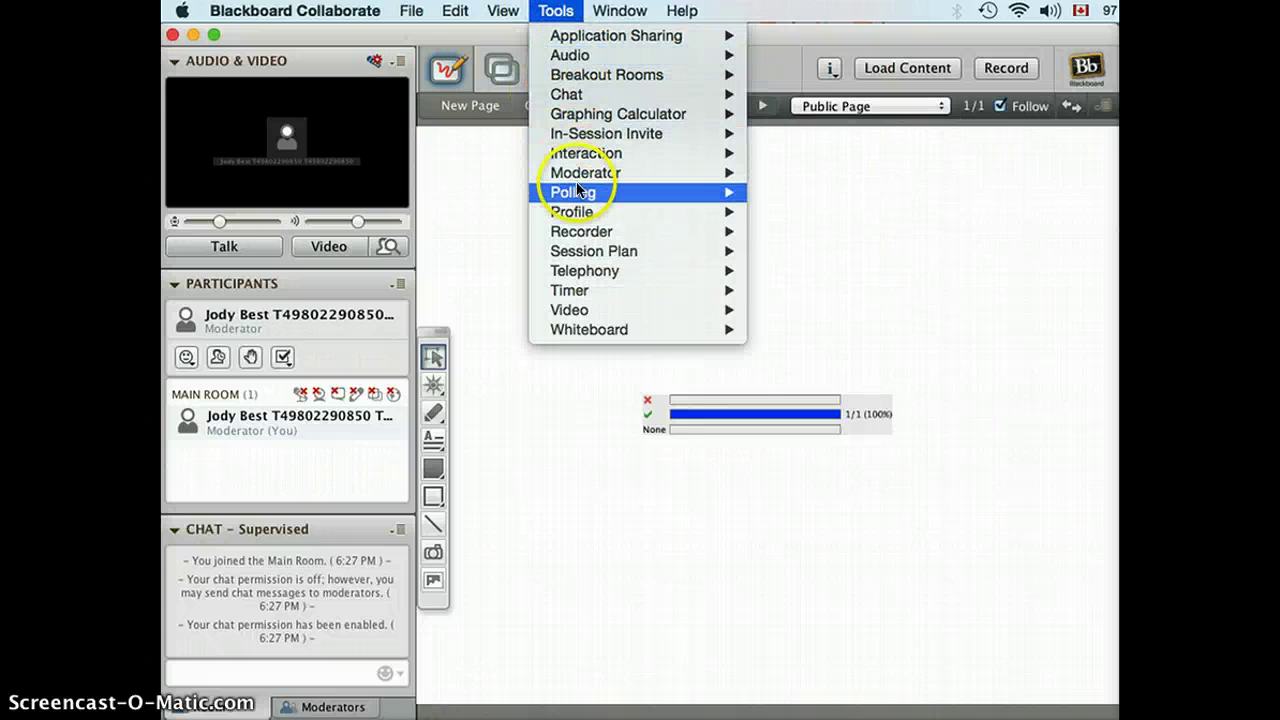
mouse_move(570, 192)
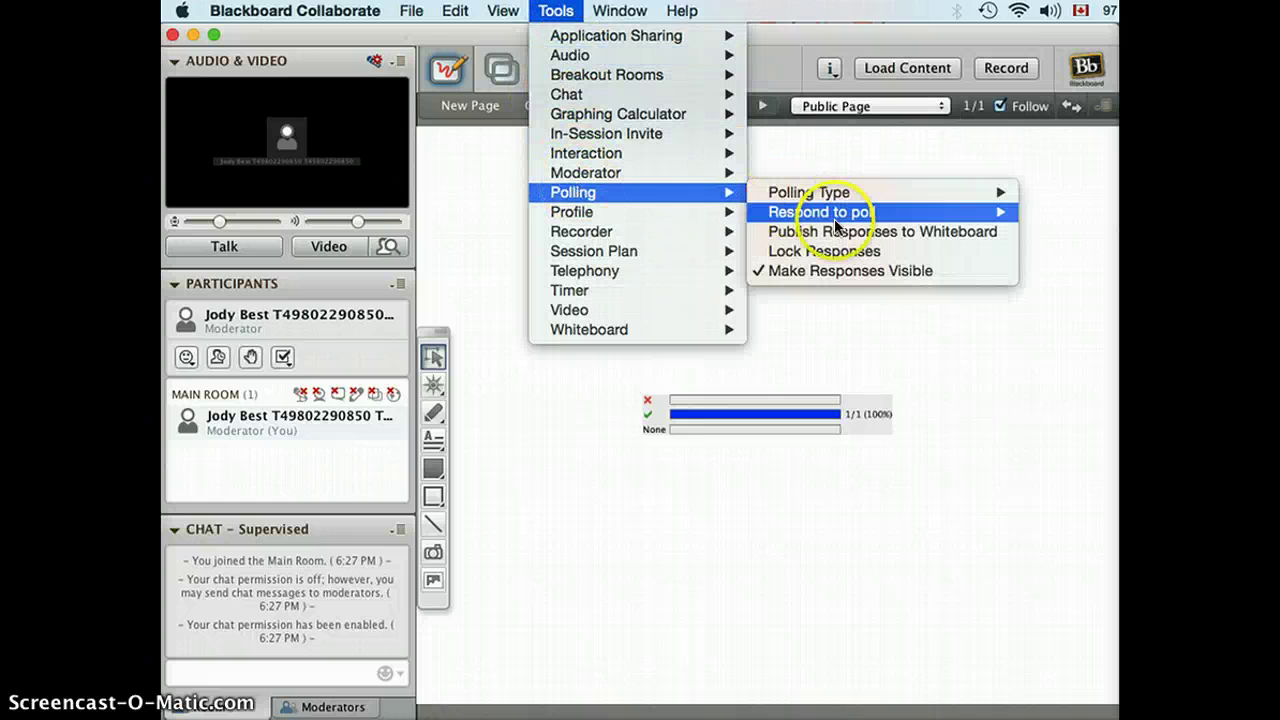
left_click(866, 271)
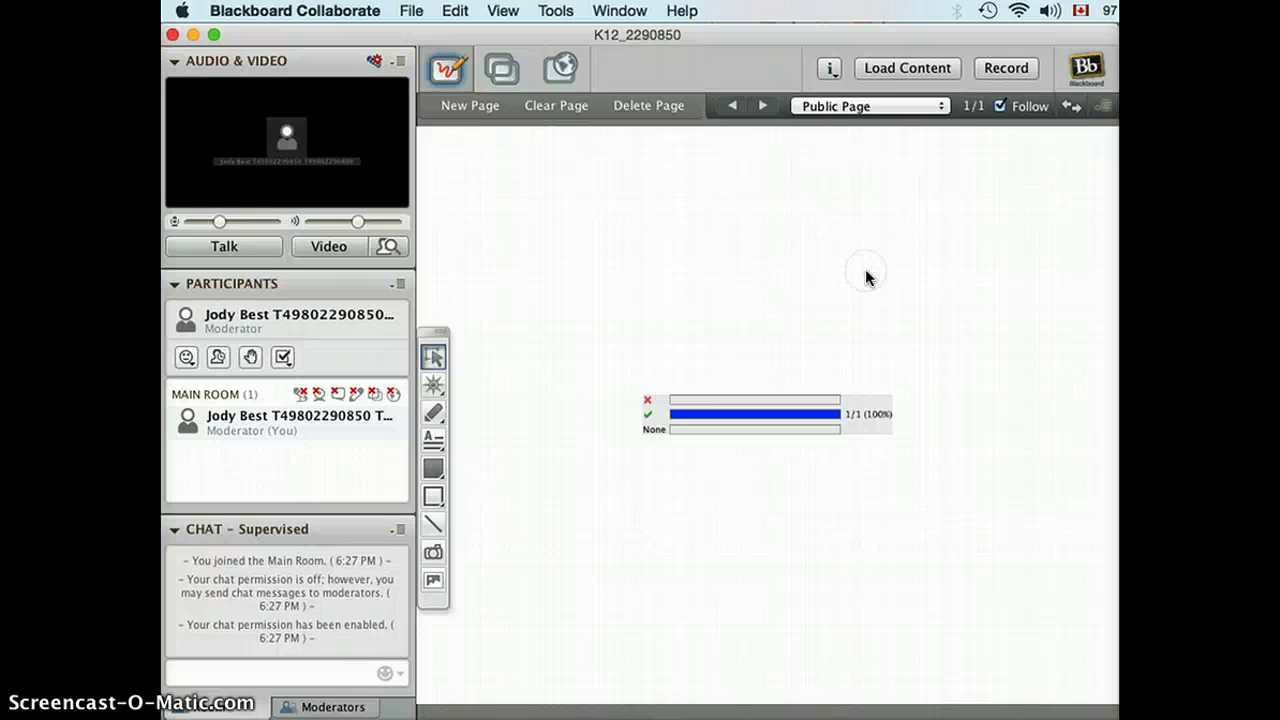
- Delete the published poll results chart from the whiteboard
left_click(737, 415)
key("Delete")
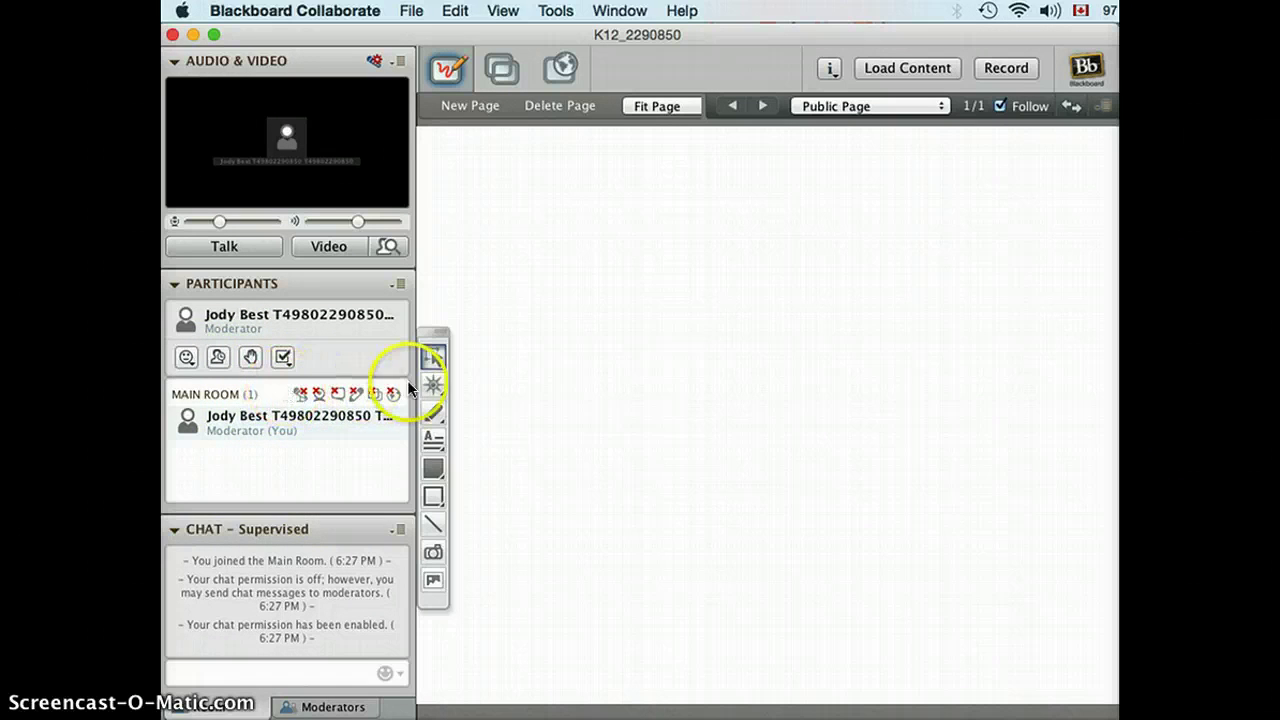
- Enable the audio permission for all participants in the Main Room
left_click(300, 395)
left_click(323, 478)
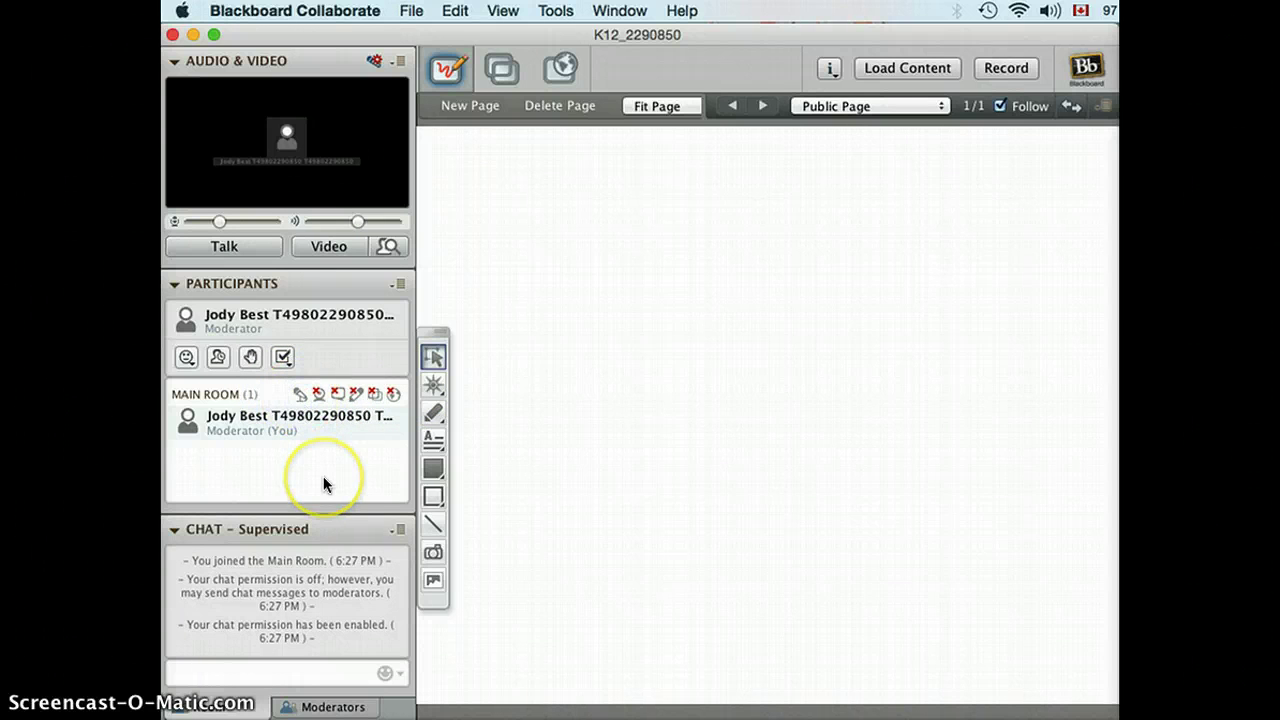
- Set the maximum number of simultaneous talkers to 6
left_click(294, 423)
left_click(300, 357)
left_click(555, 11)
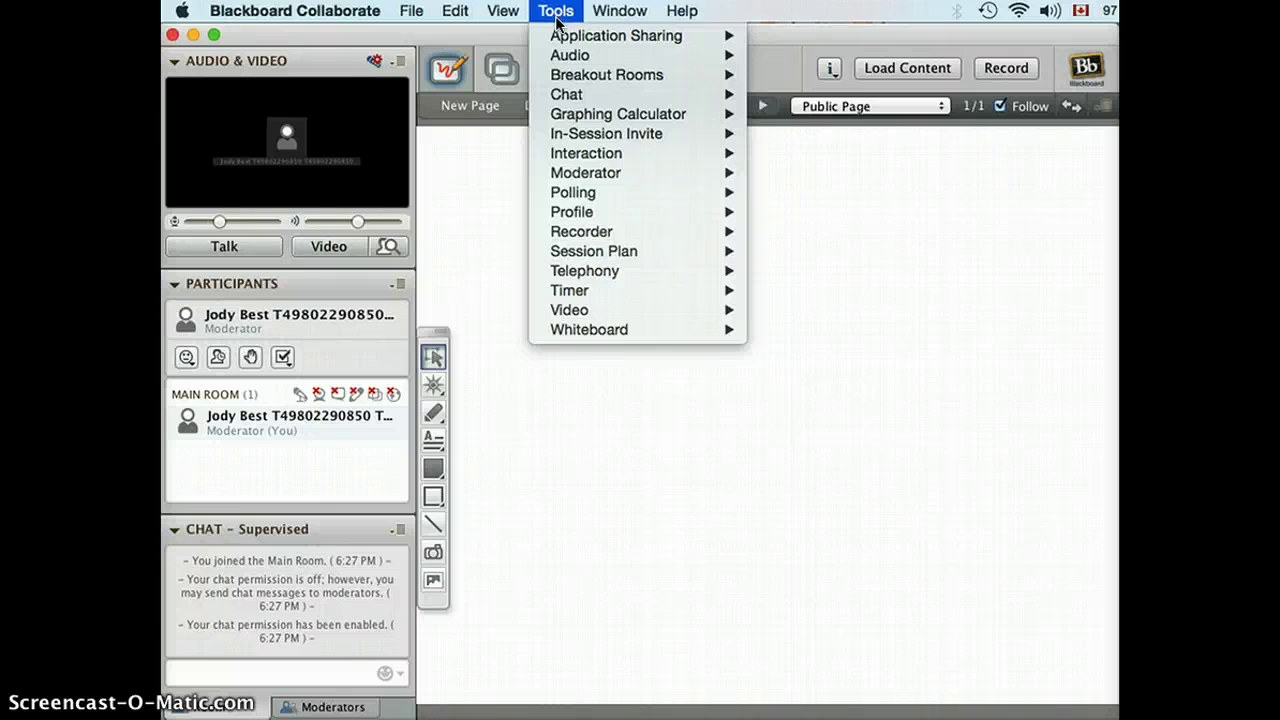
left_click(554, 55)
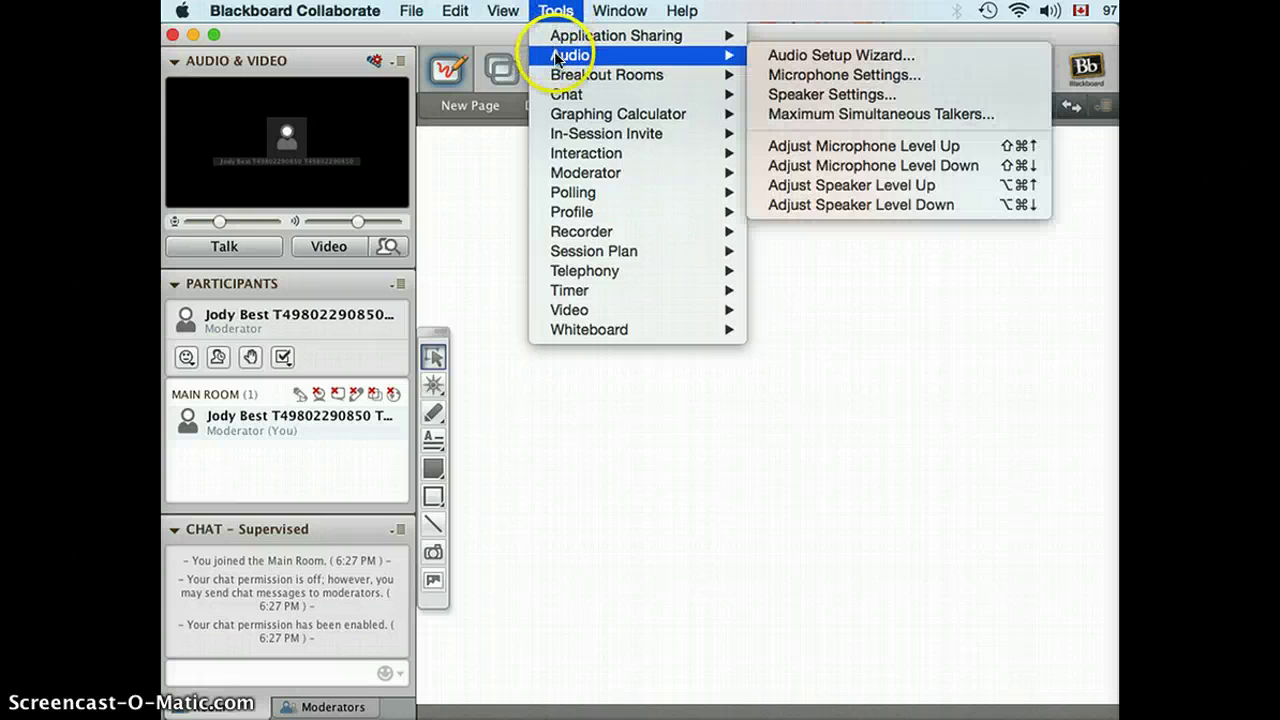
left_click(845, 116)
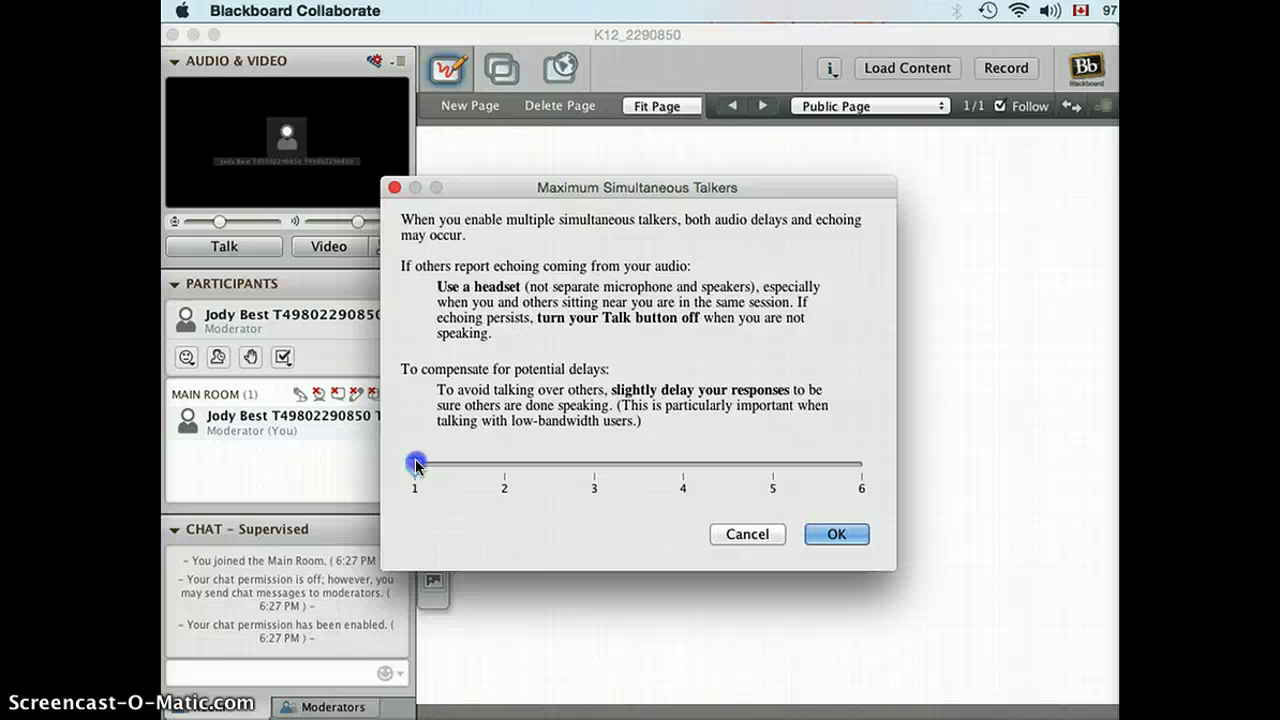
left_click(879, 484)
left_click(835, 533)
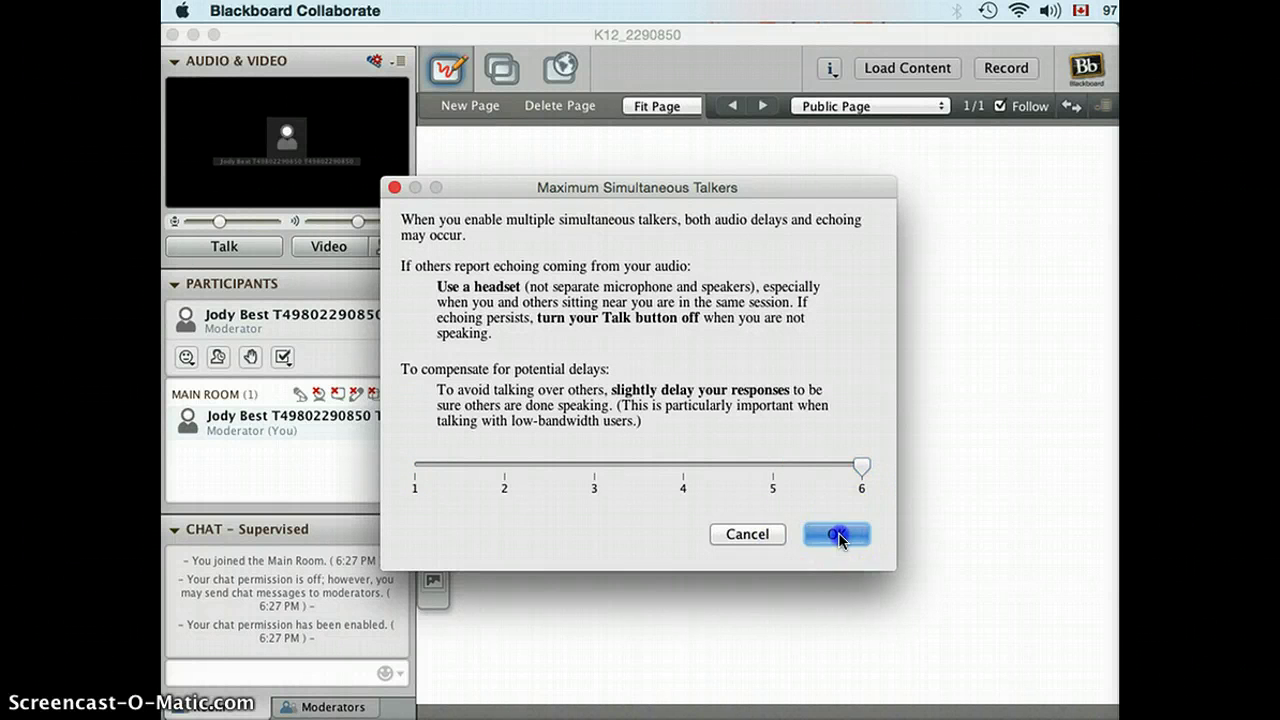
left_click(546, 535)
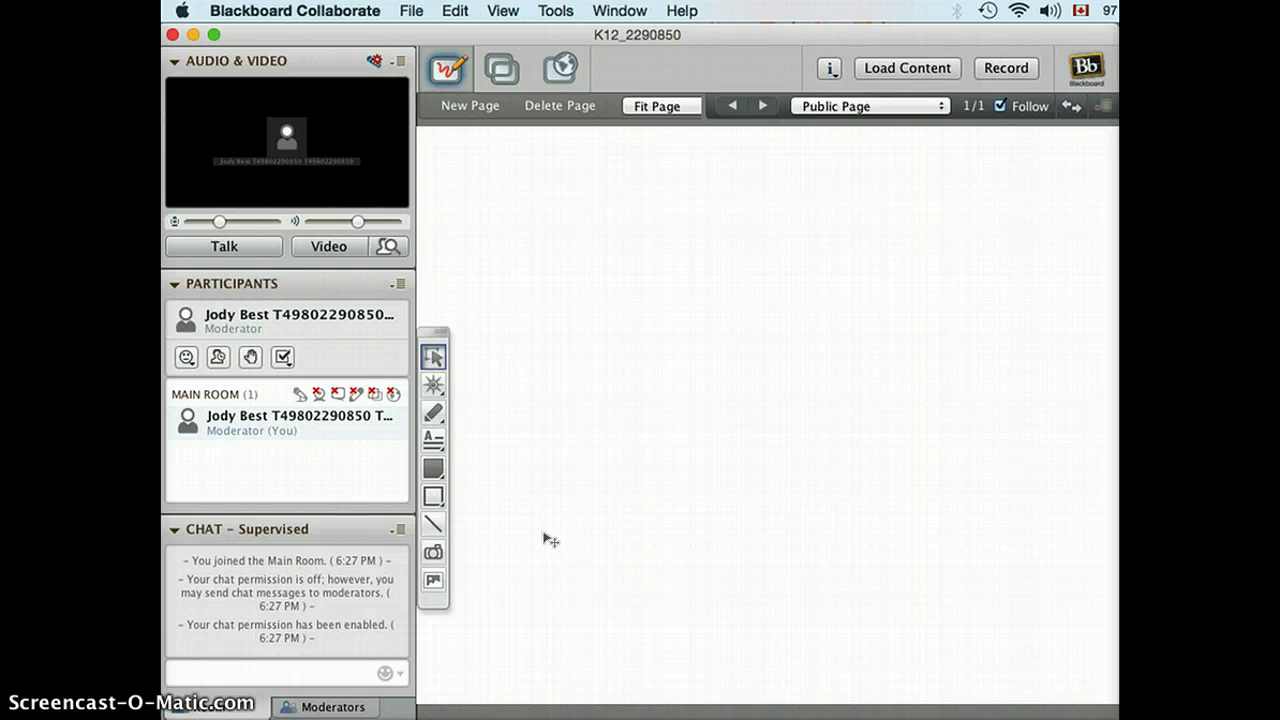
- Disable the audio permission and enable the chat permission for all participants in the Main Room
left_click(298, 394)
left_click(338, 398)
left_click(290, 672)
left_click(341, 418)
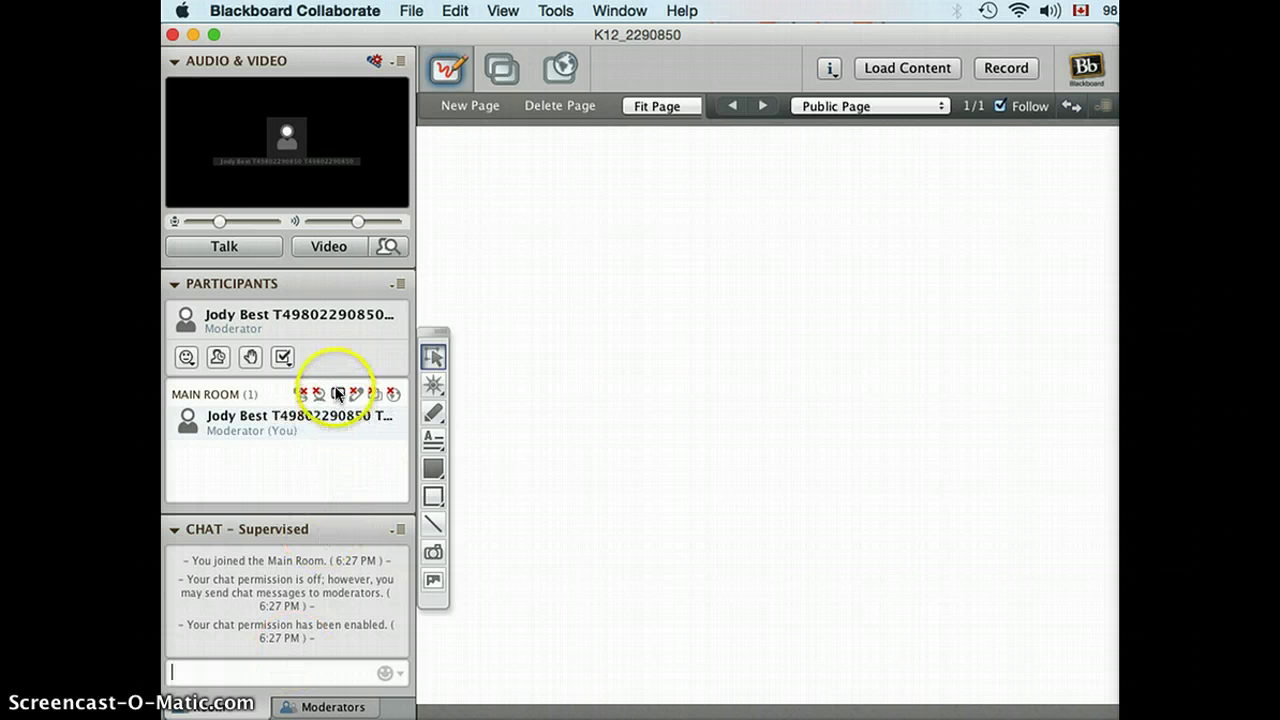
left_click(274, 670)
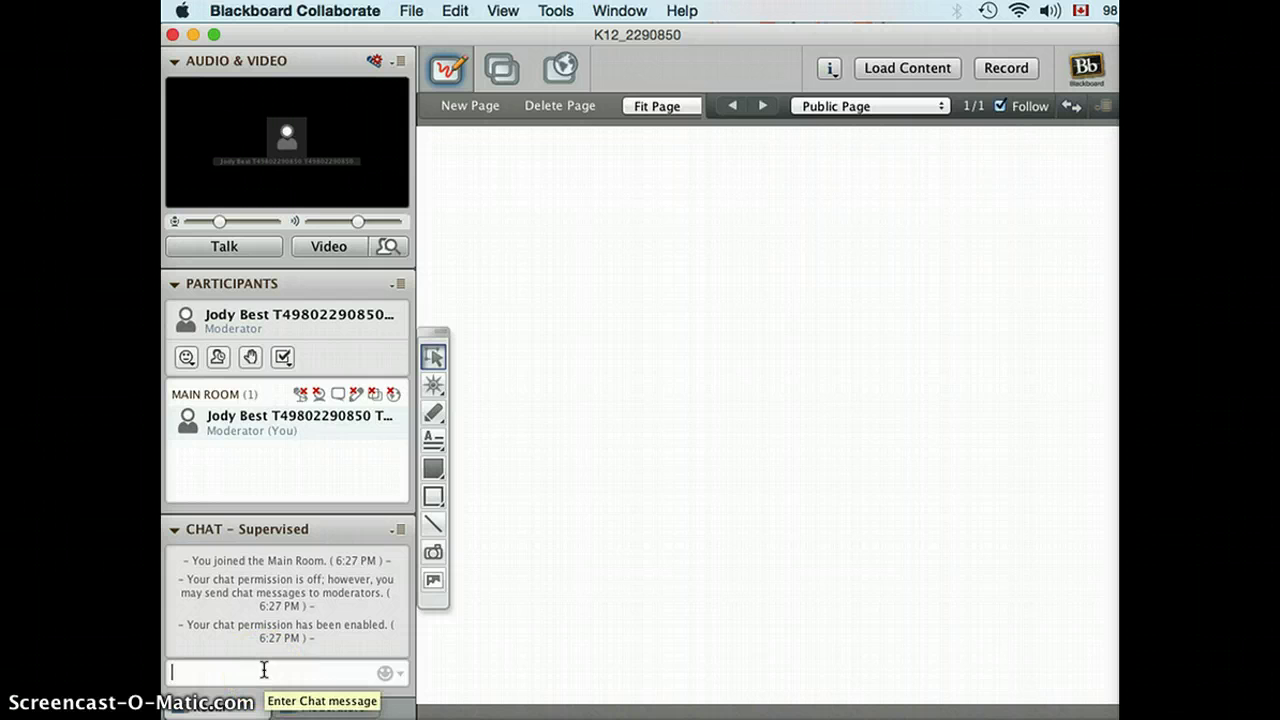
- Disable the chat permission and enable the whiteboard permission for all participants in the Main Room
left_click(337, 400)
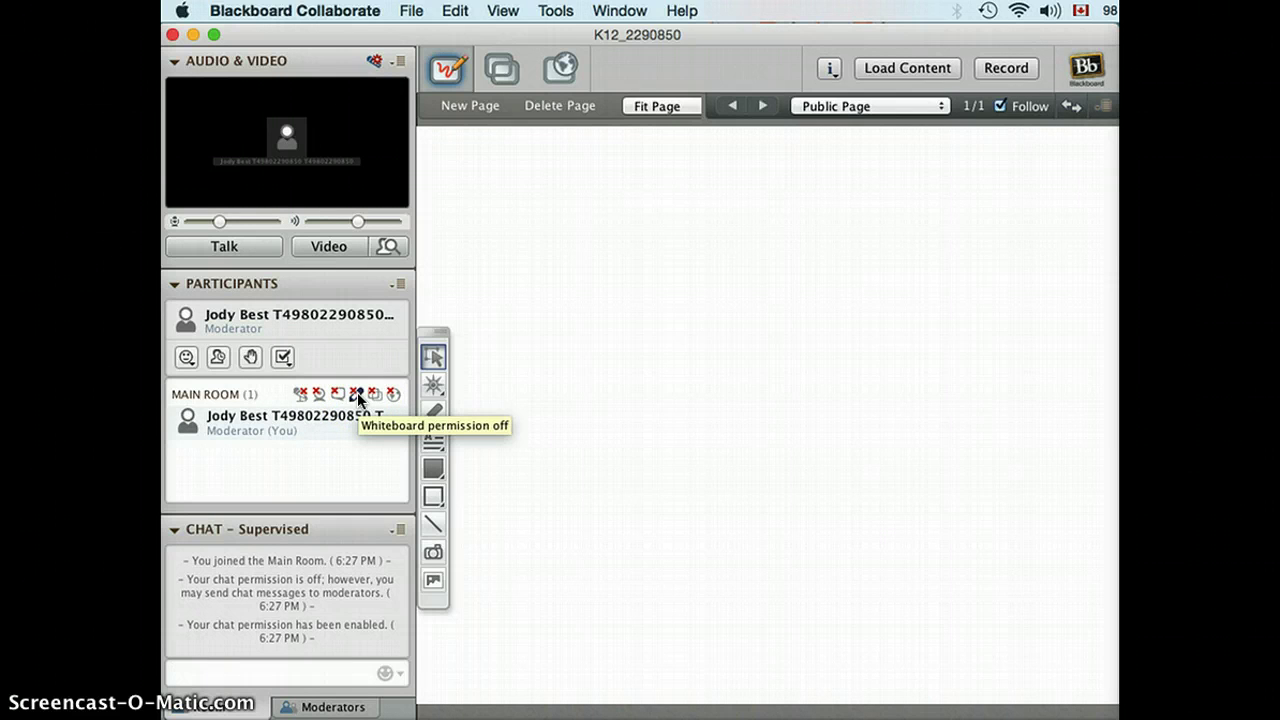
left_click(358, 398)
left_click(466, 678)
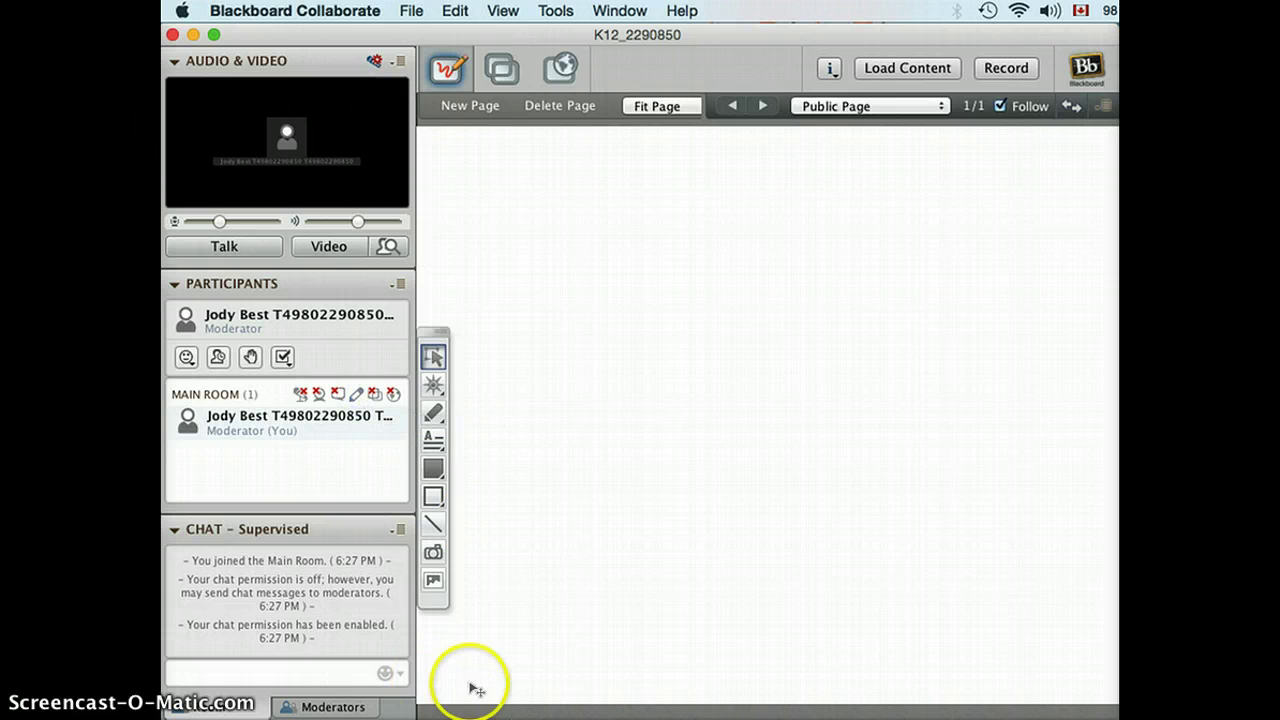
left_click(447, 340)
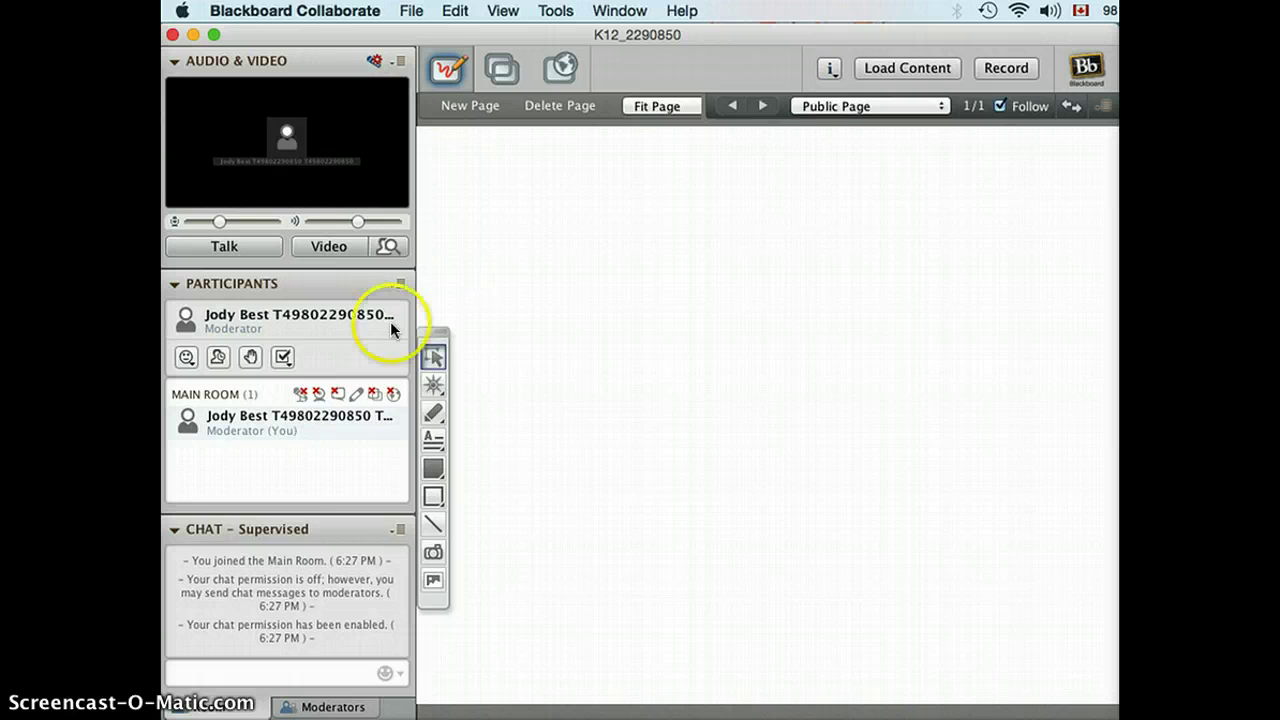
mouse_move(340, 395)
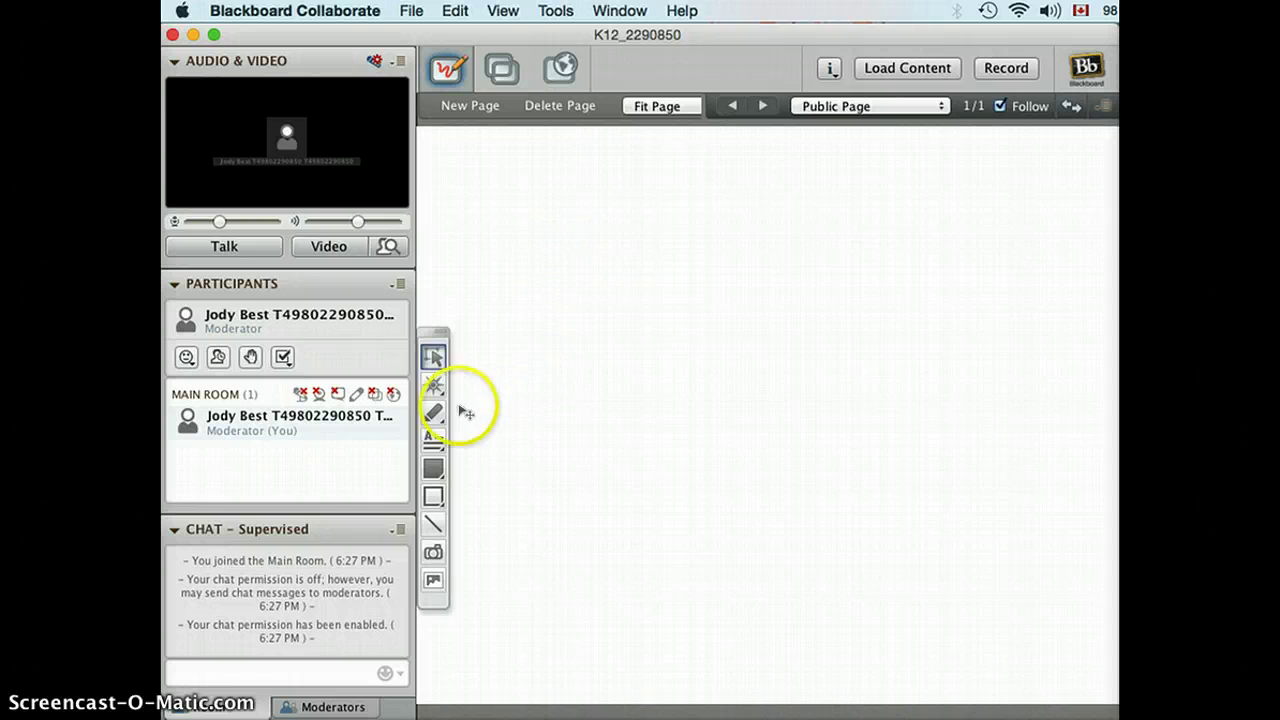
- Point at several spots on the whiteboard with the right-pointing hand pointer
left_click(434, 386)
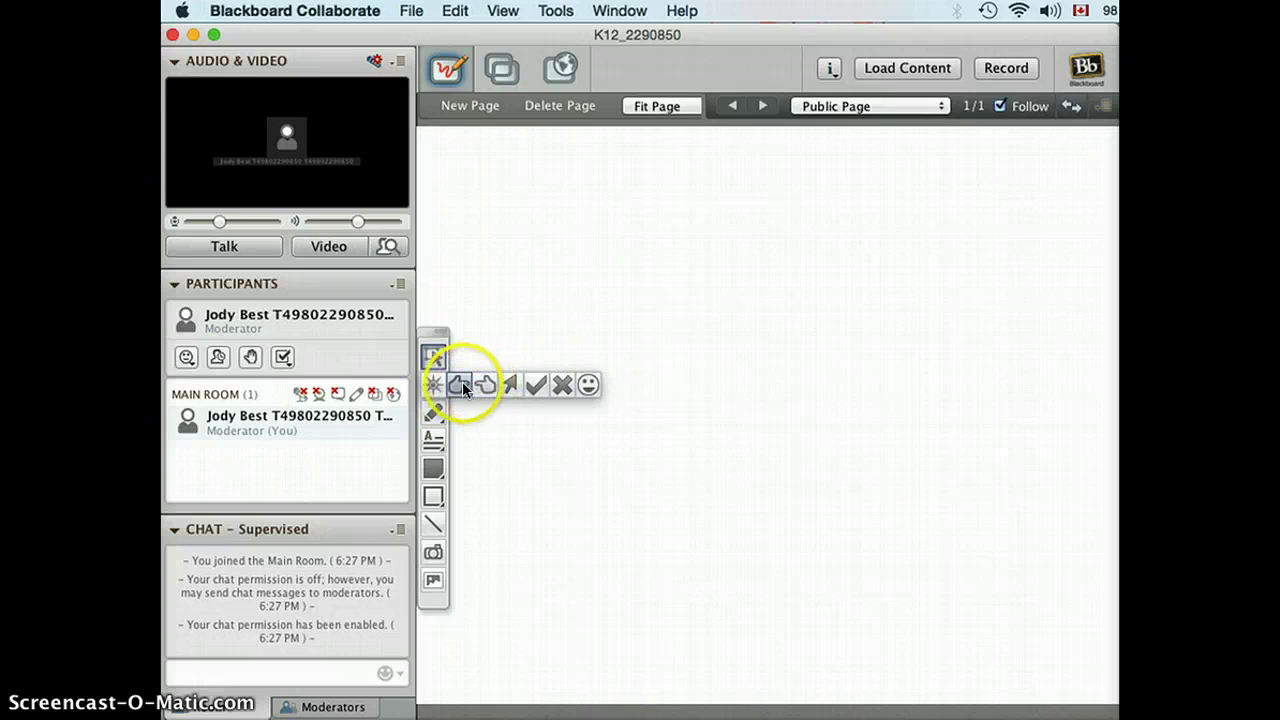
left_click(459, 381)
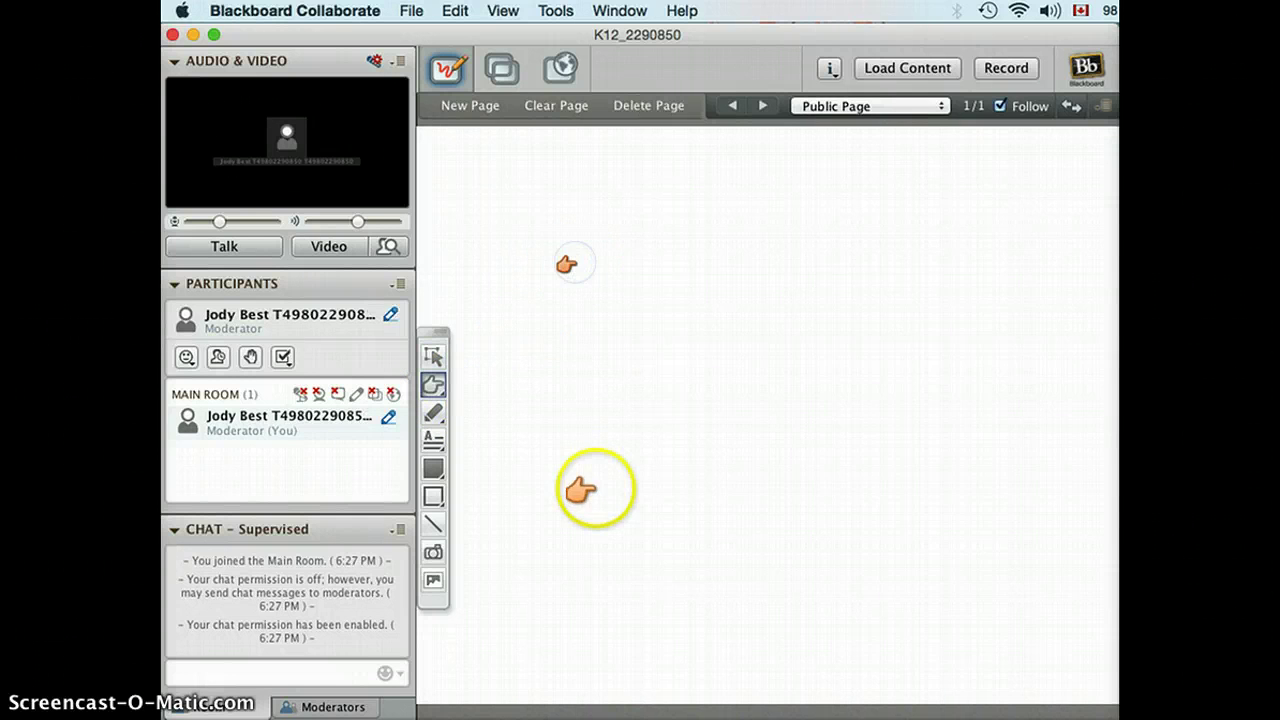
left_click(582, 364)
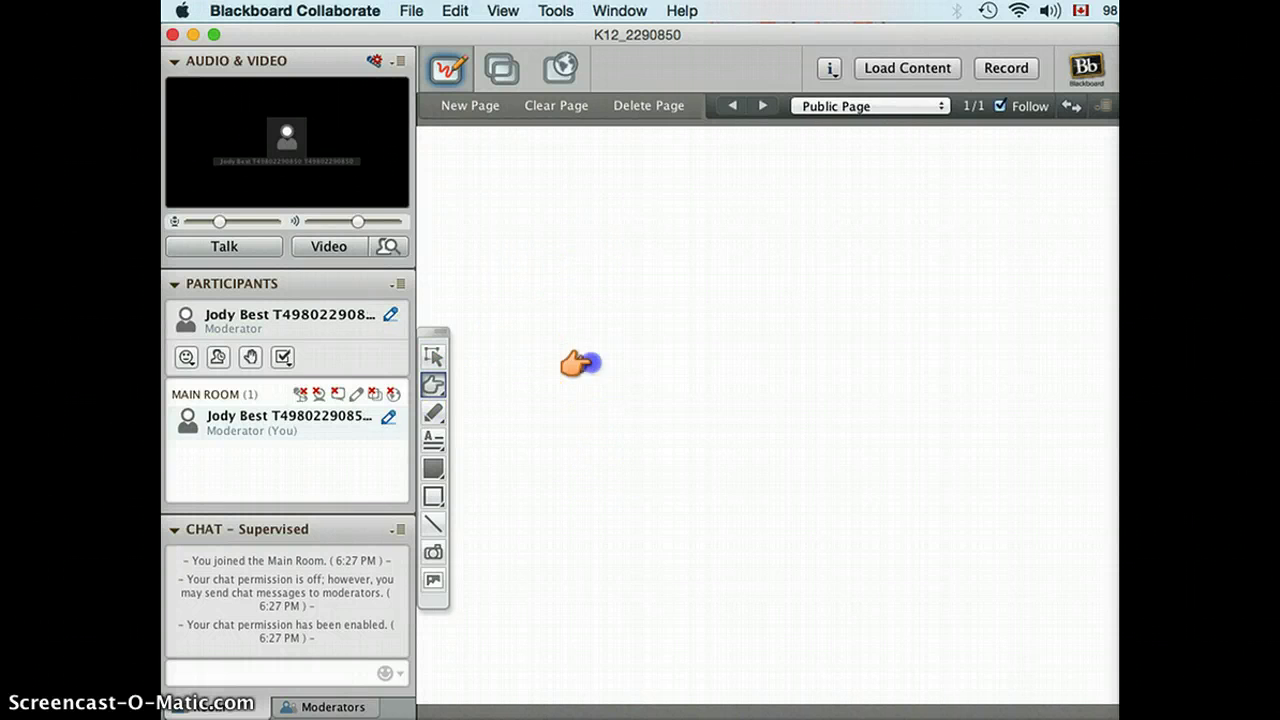
left_click(730, 222)
left_click(752, 340)
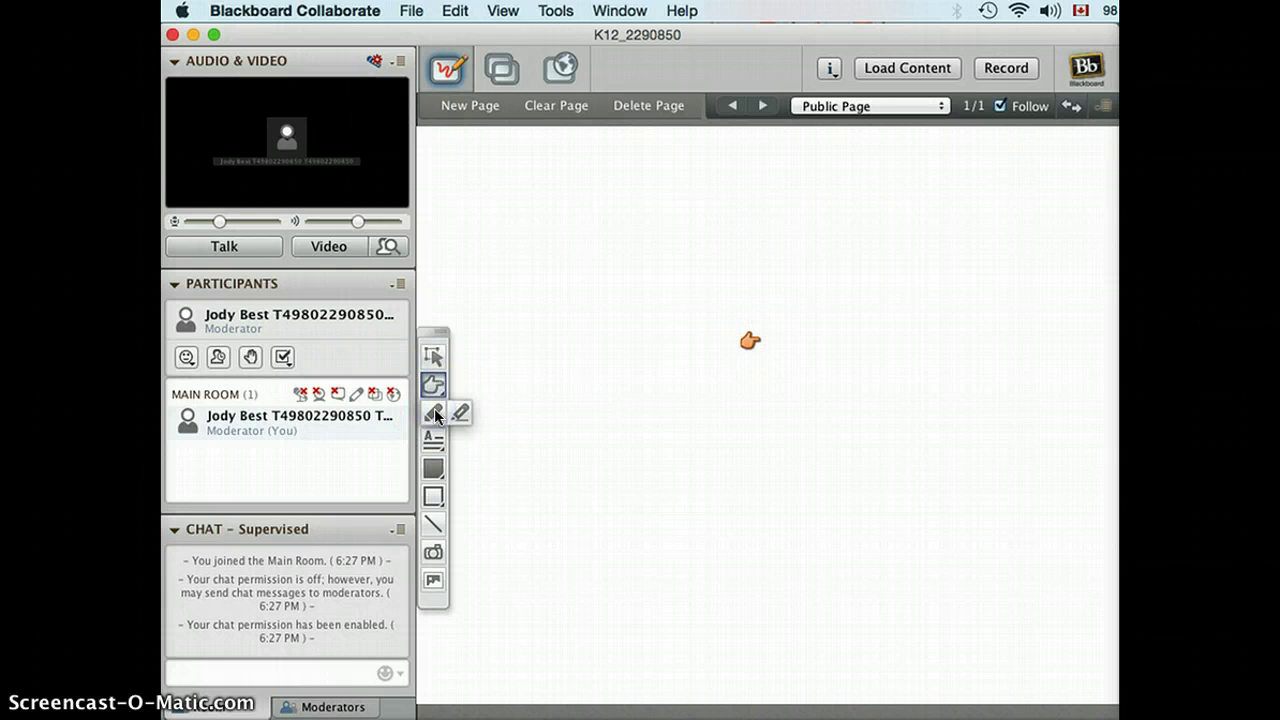
- Handwrite the moderator's first name with the black pen, add a yellow highlighter line above it and highlight its second letter
left_click(455, 412)
mouse_move(580, 254)
left_mouse_down()
mouse_move(551, 214)
mouse_move(586, 314)
mouse_move(631, 243)
mouse_move(627, 260)
mouse_move(643, 251)
mouse_move(634, 263)
mouse_move(680, 252)
mouse_move(686, 270)
mouse_move(697, 263)
left_mouse_up()
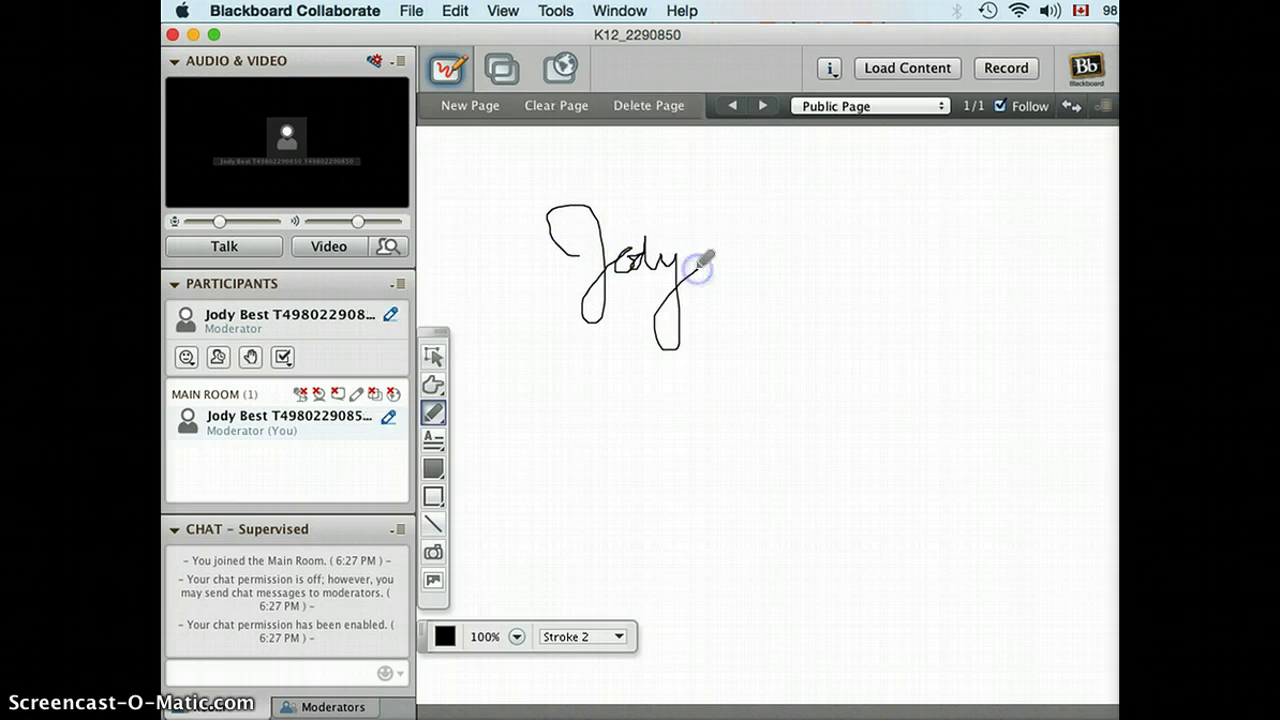
left_click(437, 413)
left_click(462, 412)
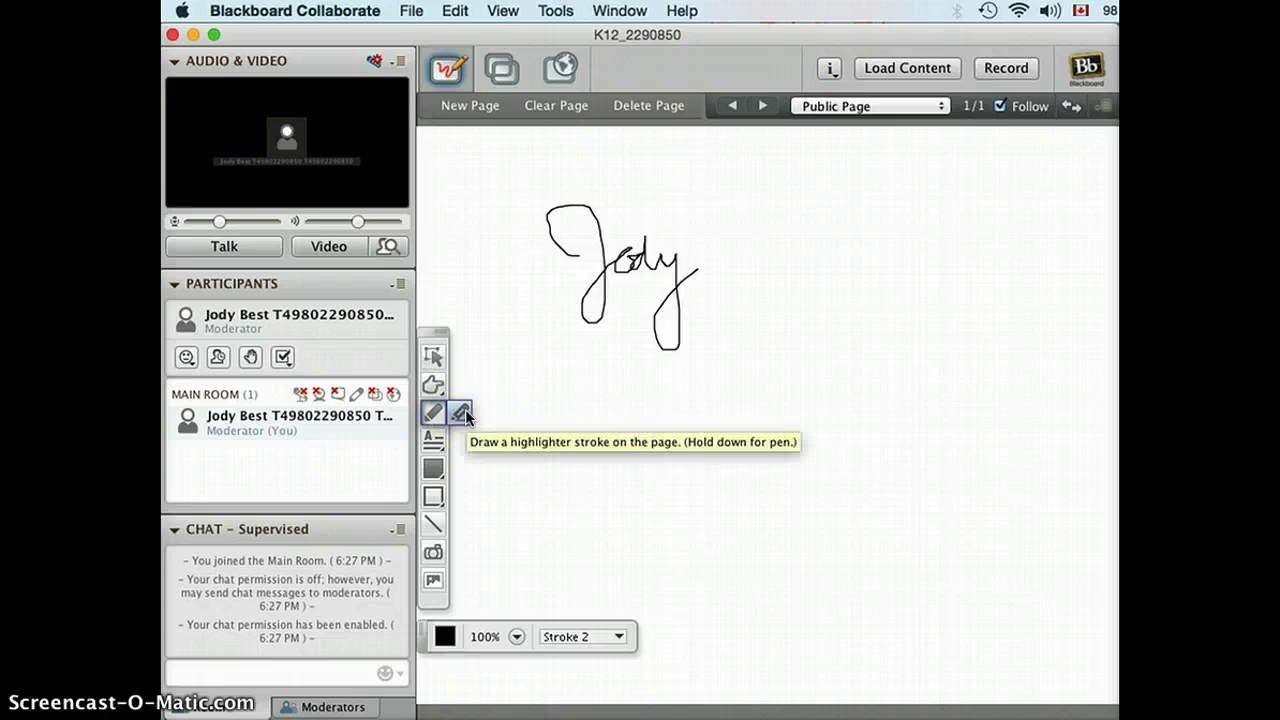
left_click(463, 414)
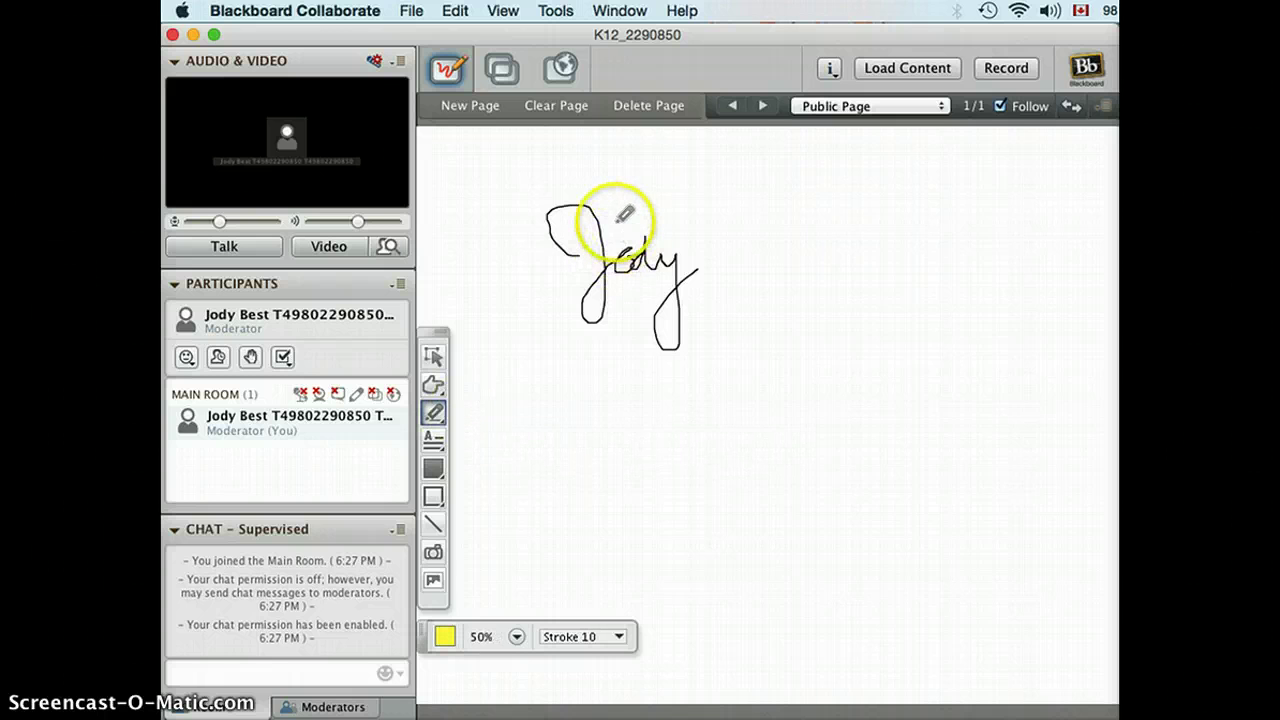
left_click_drag(612, 212, 765, 204)
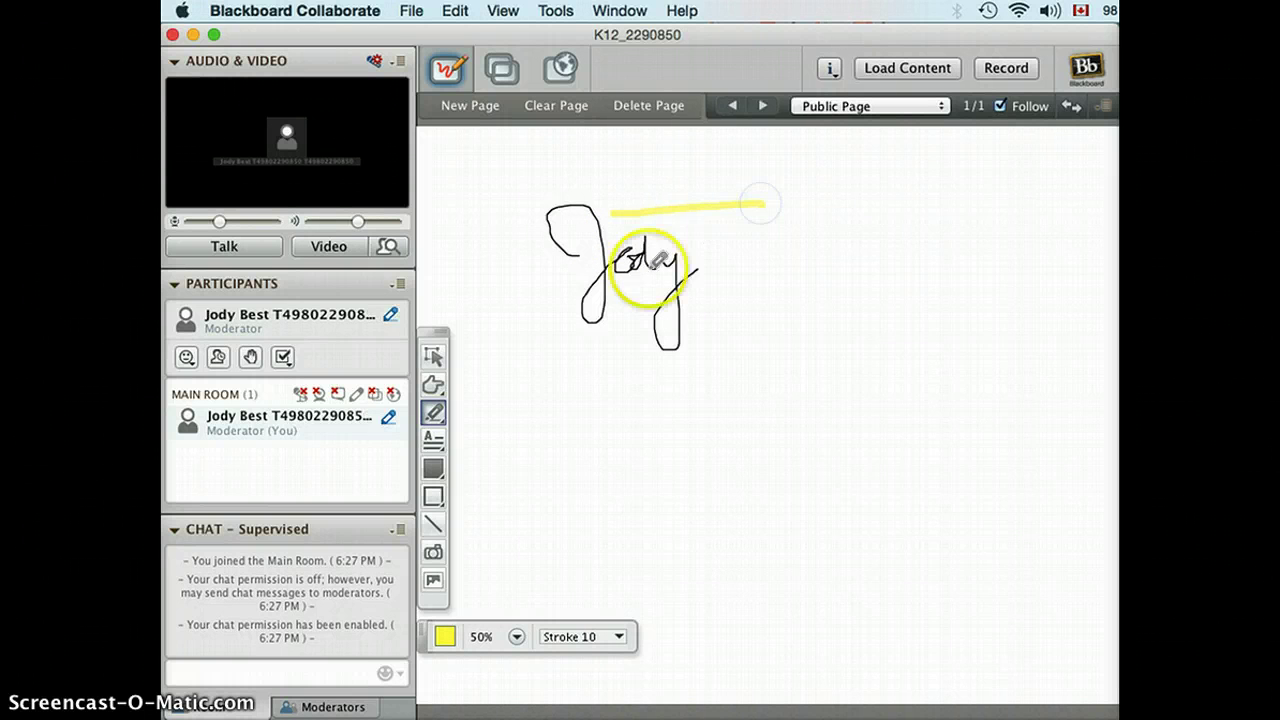
mouse_move(620, 251)
left_mouse_down()
mouse_move(612, 277)
mouse_move(632, 256)
left_mouse_up()
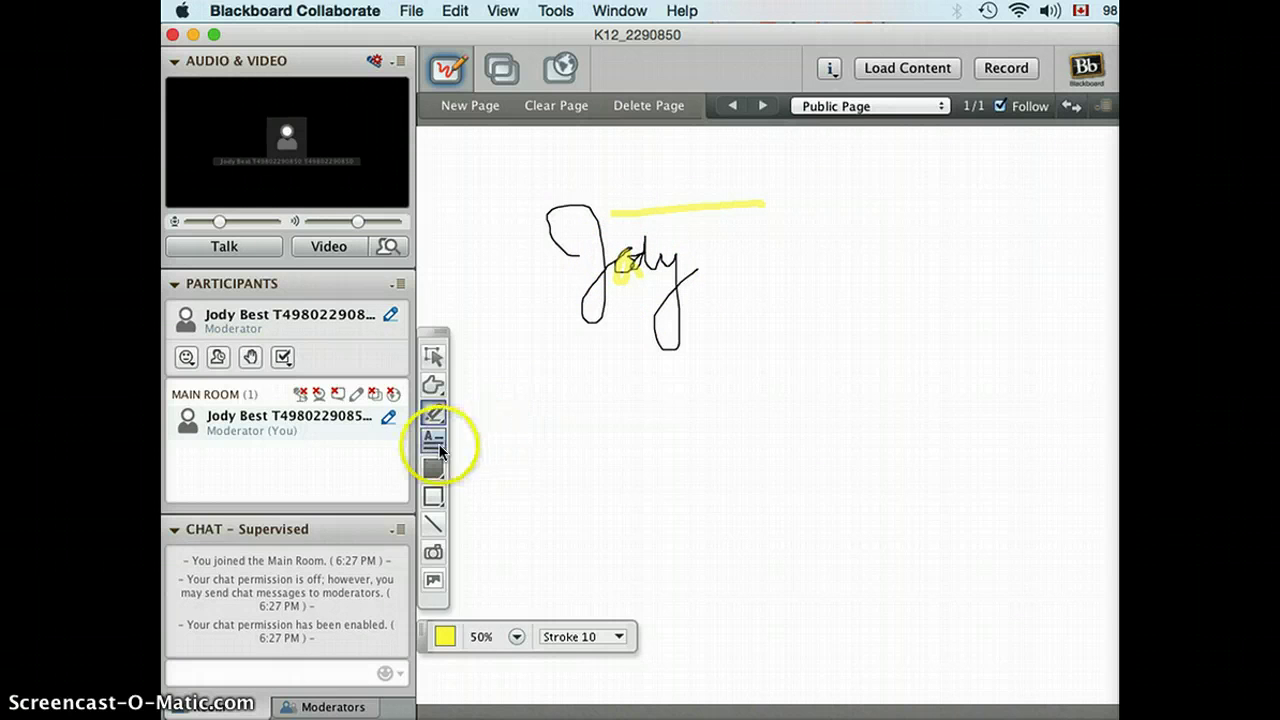
mouse_move(431, 450)
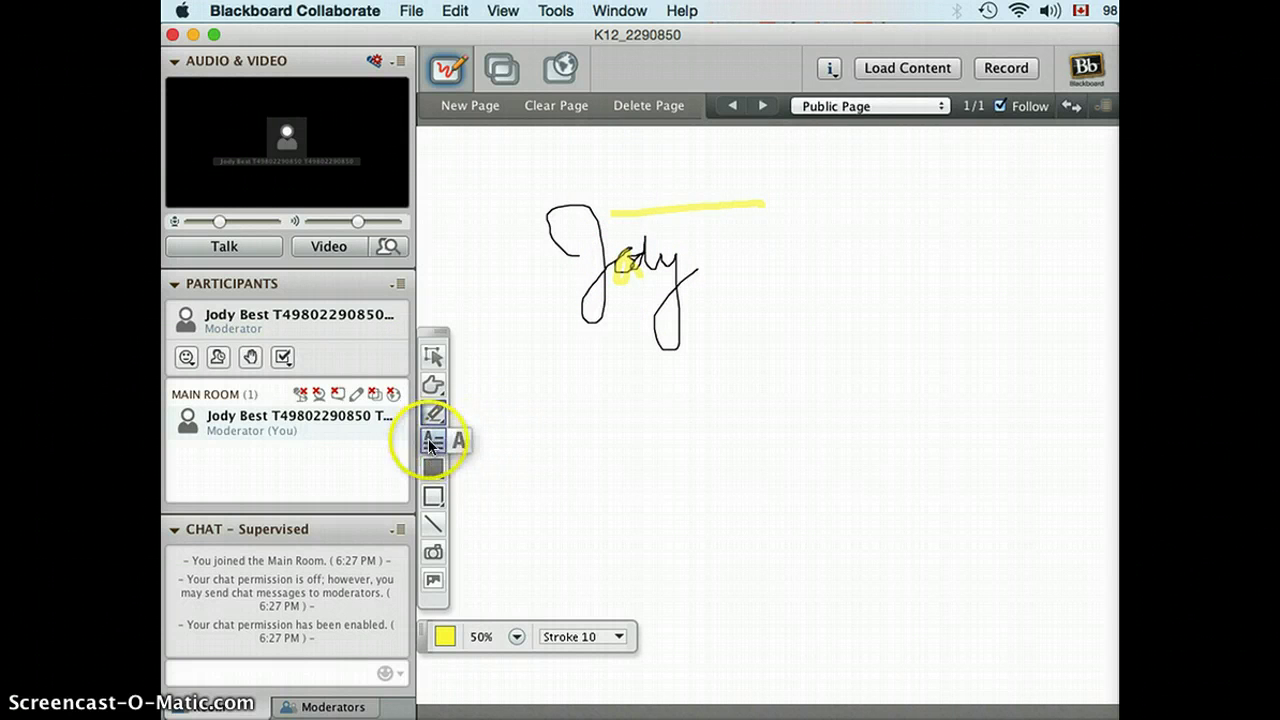
left_click(431, 445)
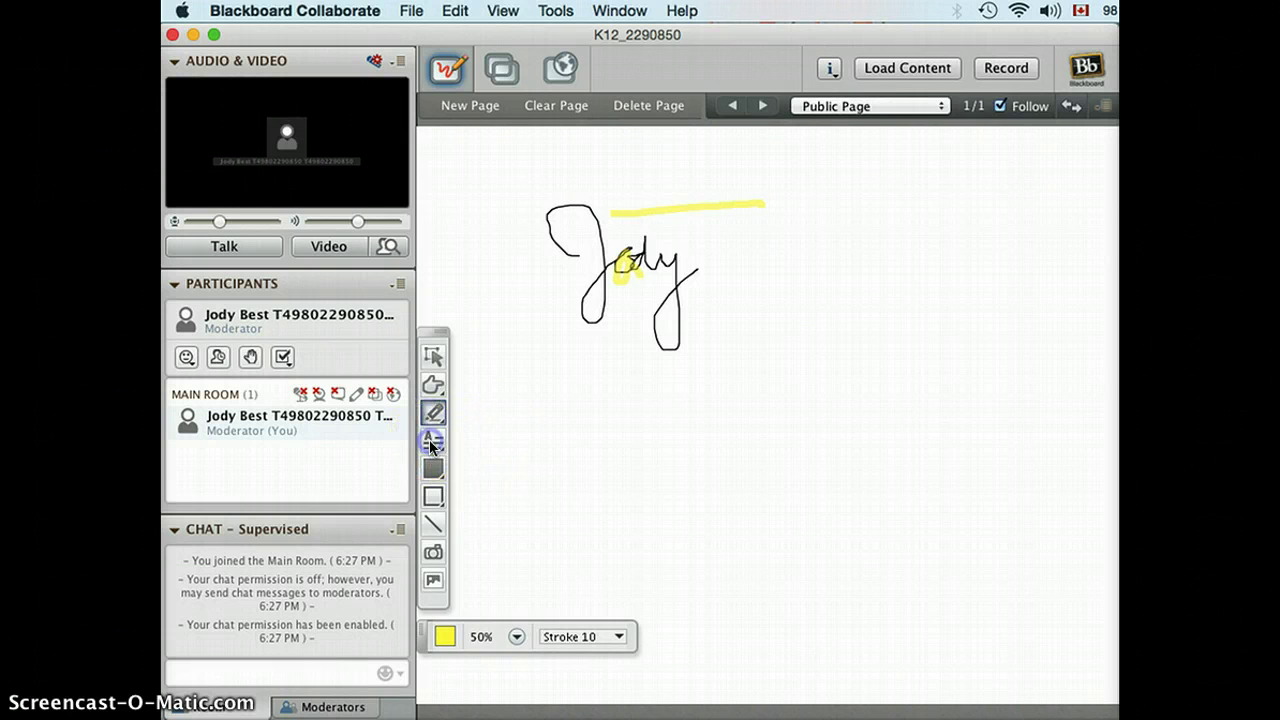
left_click(548, 407)
left_click(549, 406)
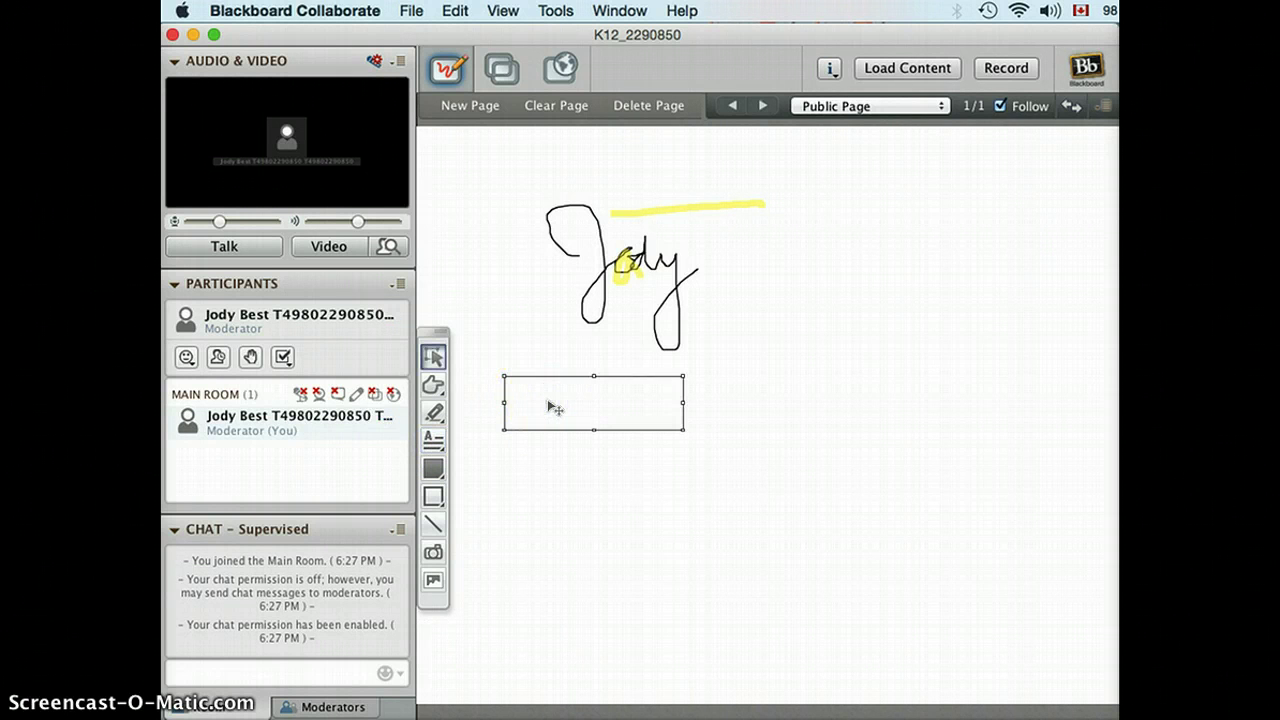
left_click(530, 395)
left_click(518, 388)
- Add a text box reading "Helloj" below the handwritten name and shrink its frame around the text
left_click(438, 440)
left_click(418, 440)
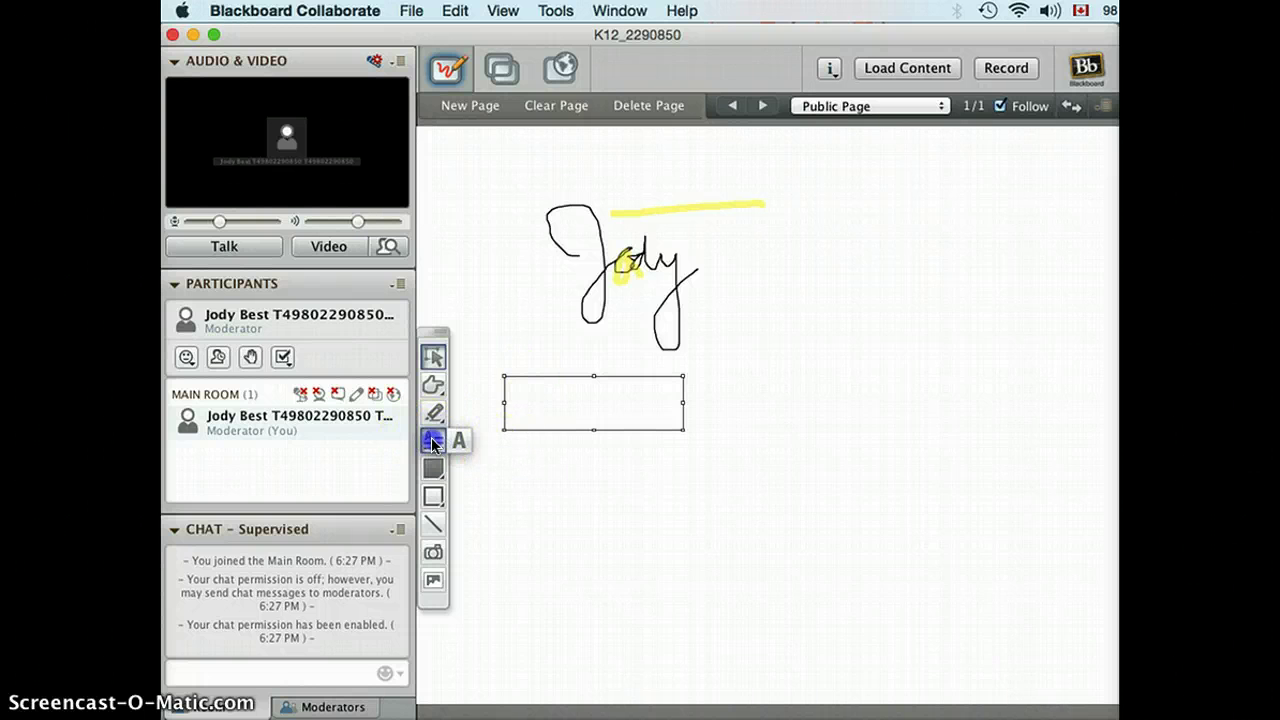
left_click(492, 460)
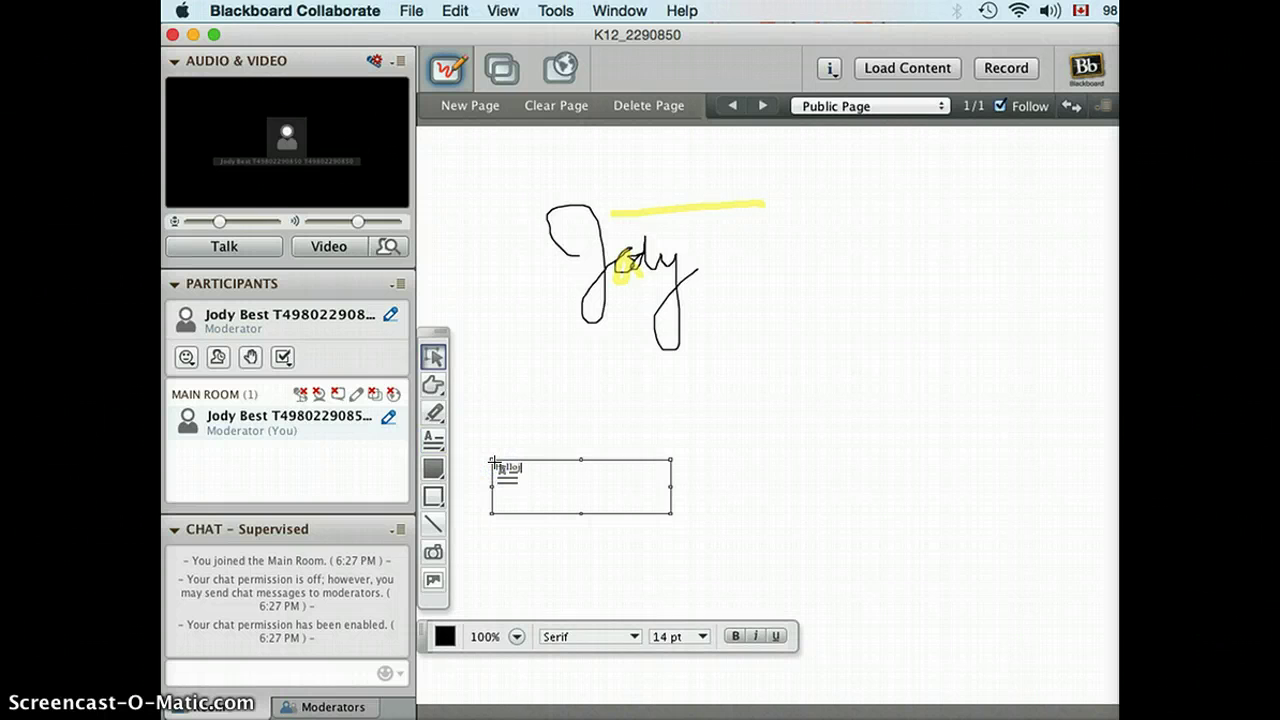
left_click(930, 518)
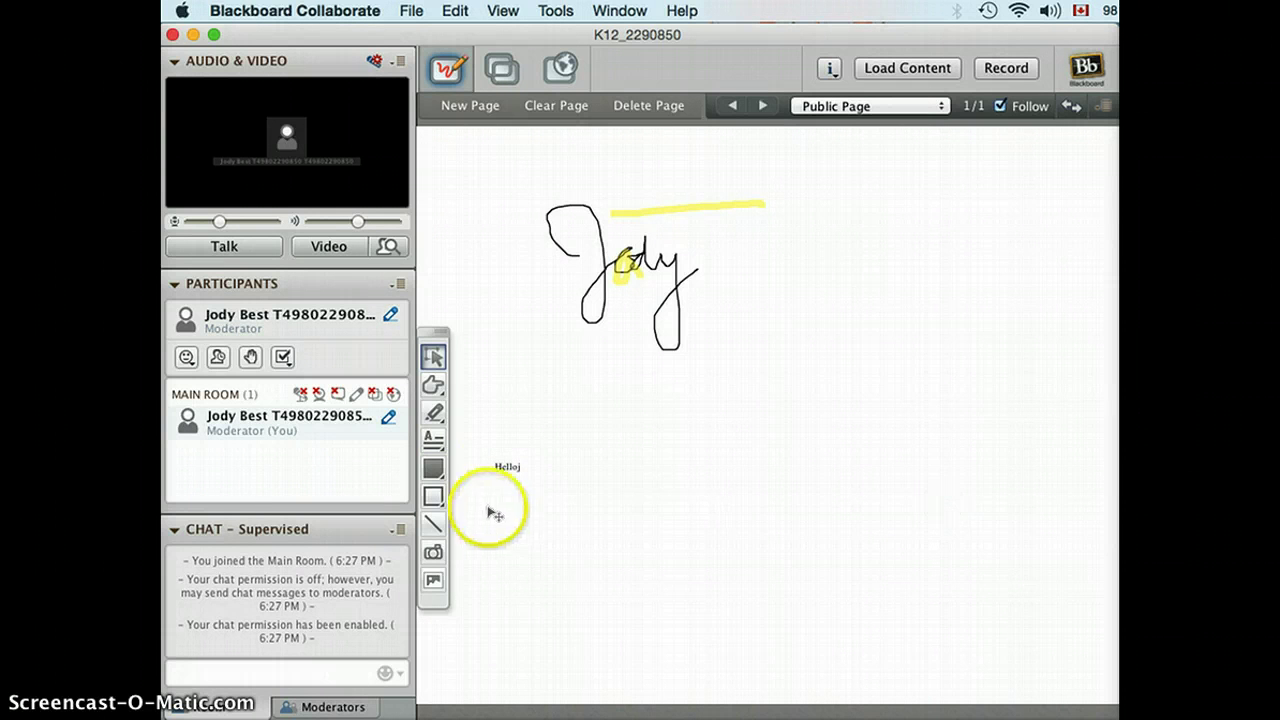
left_click(499, 468)
left_click_drag(673, 511, 581, 491)
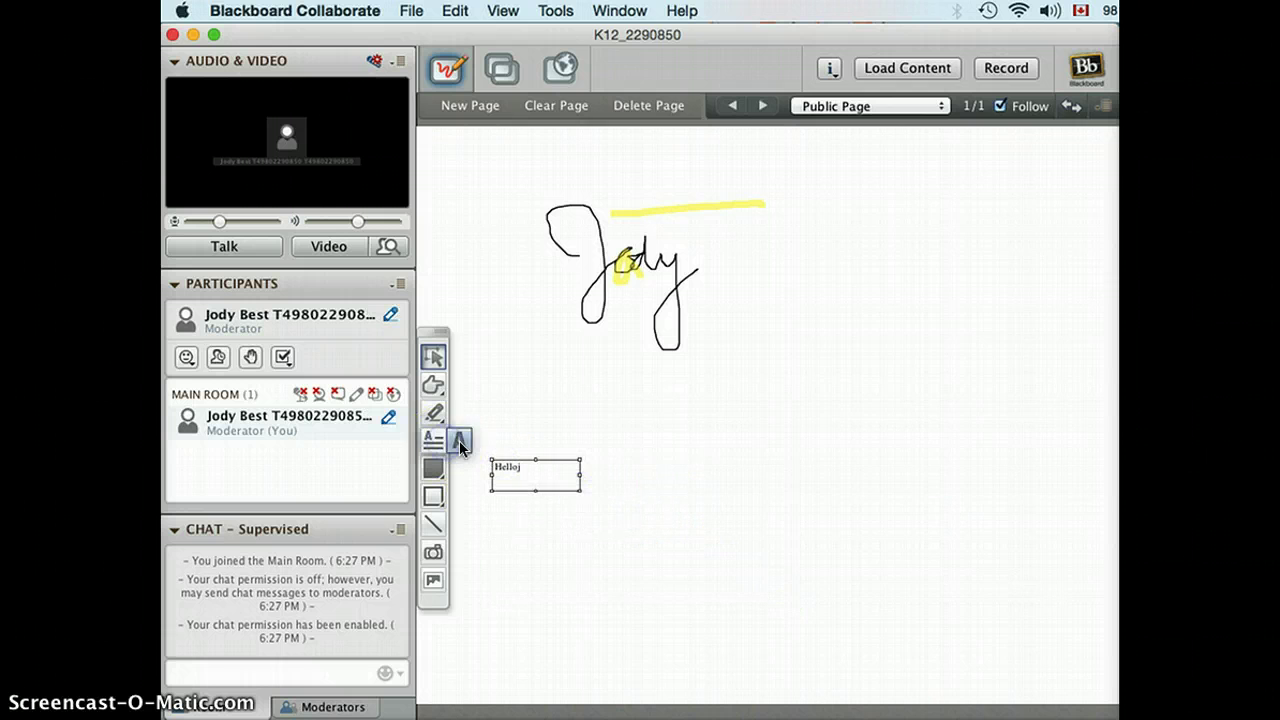
- Start a simple text object in 18 pt Serif below the handwritten name
left_click(459, 441)
left_click(662, 415)
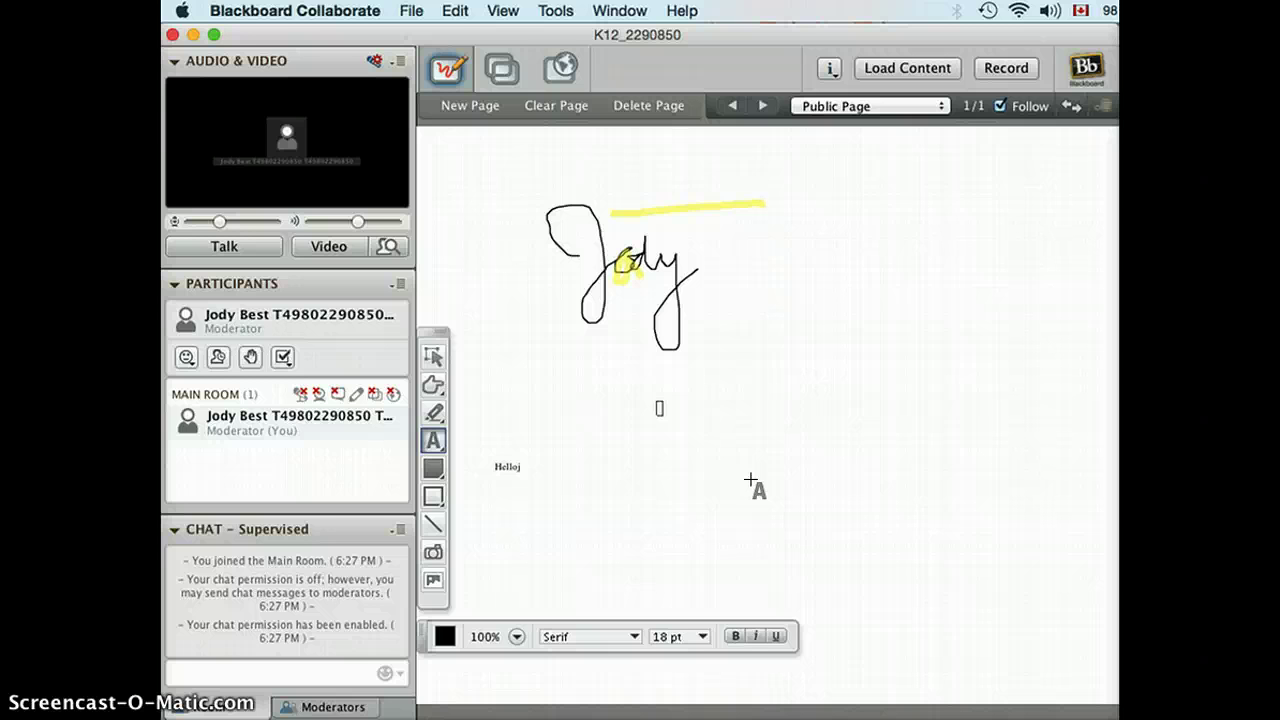
- Draw a filled black rectangle just below the end of the handwritten name
left_click(434, 469)
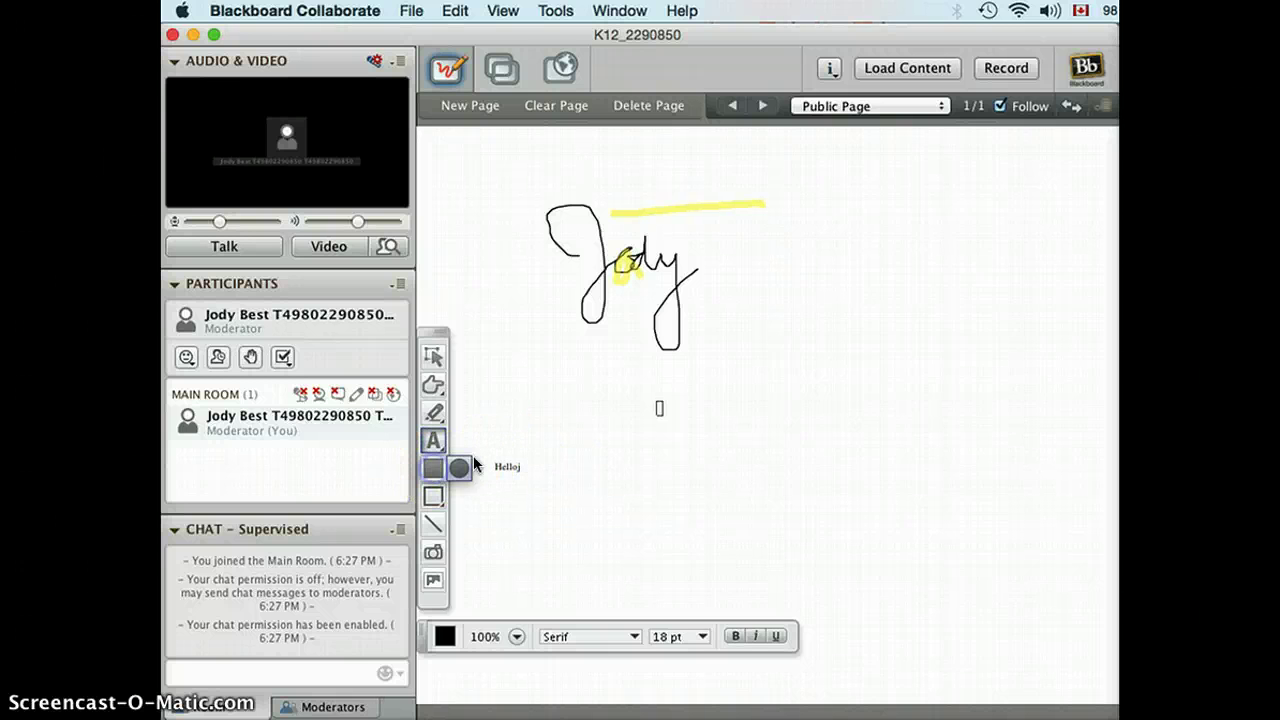
left_click(433, 467)
left_click_drag(684, 341, 801, 396)
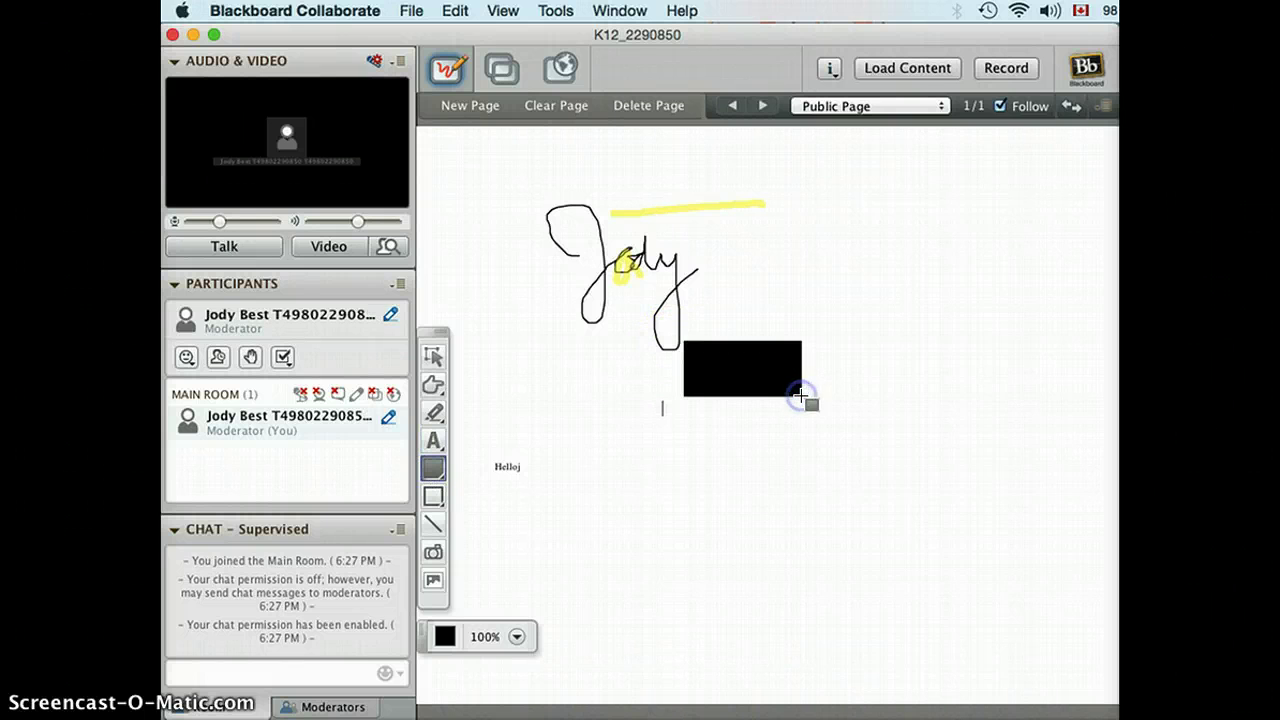
- Change the fill colour to dark blue and draw a filled rectangle below the black one
left_click(446, 641)
left_click_drag(590, 498, 657, 488)
left_click_drag(585, 650, 586, 650)
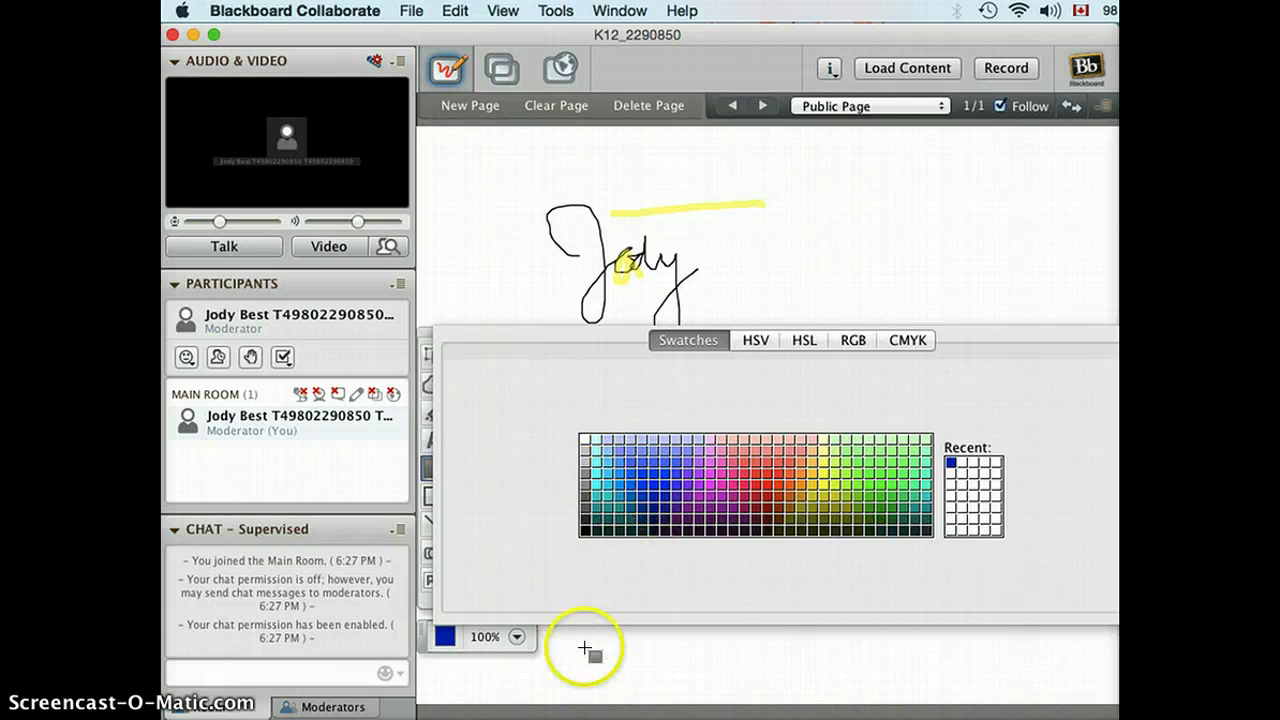
left_click(723, 366)
left_click(685, 475)
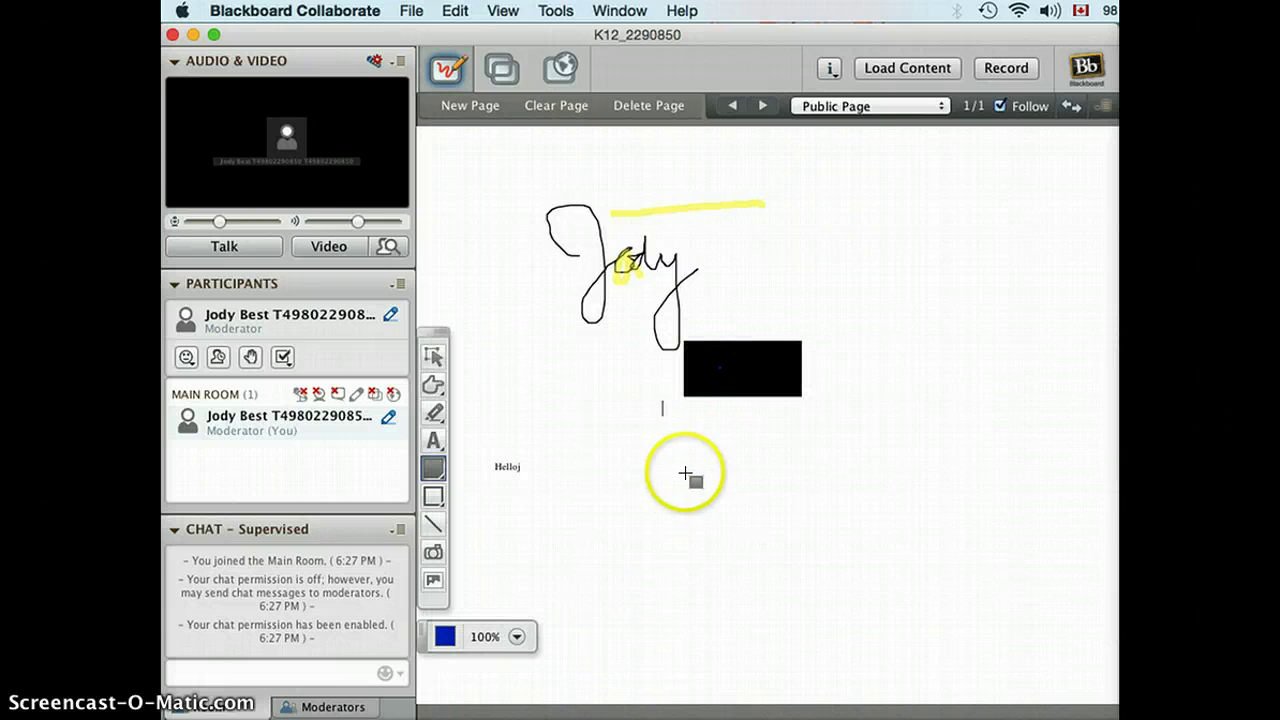
left_click_drag(685, 475, 820, 541)
left_click(752, 505)
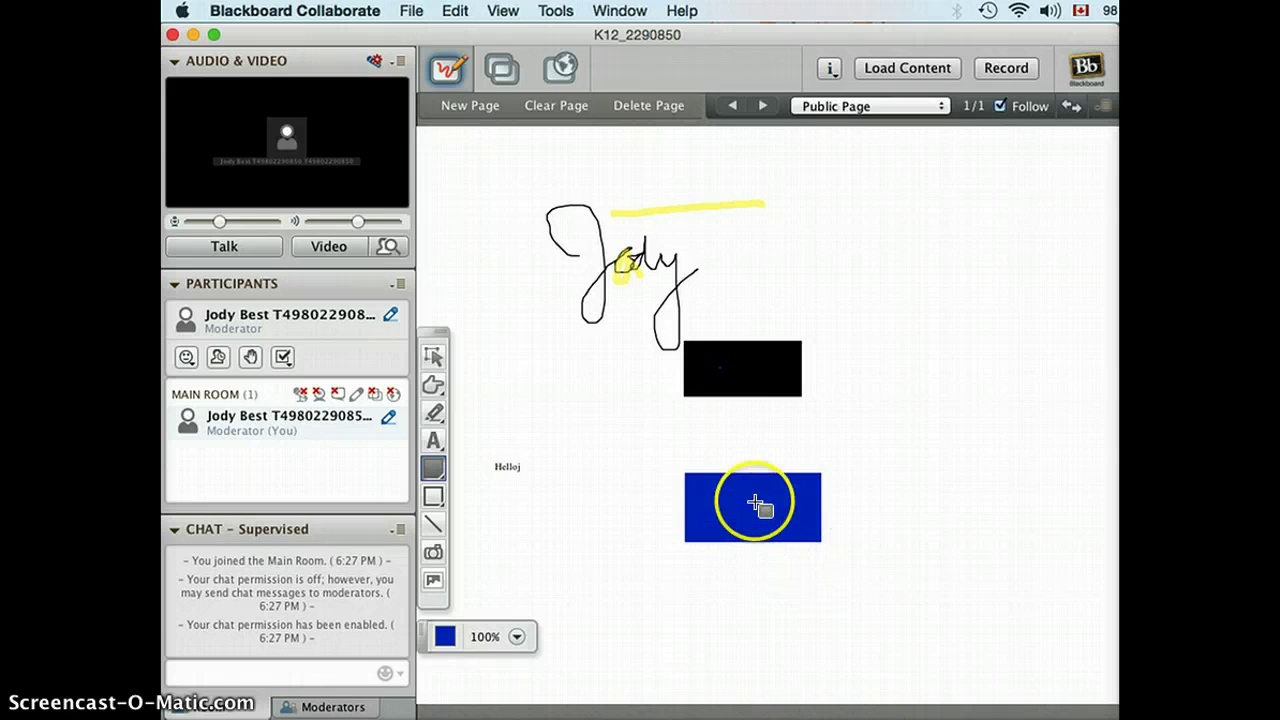
- Move the blue rectangle so that it covers the "Helloj" text
left_click(433, 355)
left_click_drag(710, 492, 623, 429)
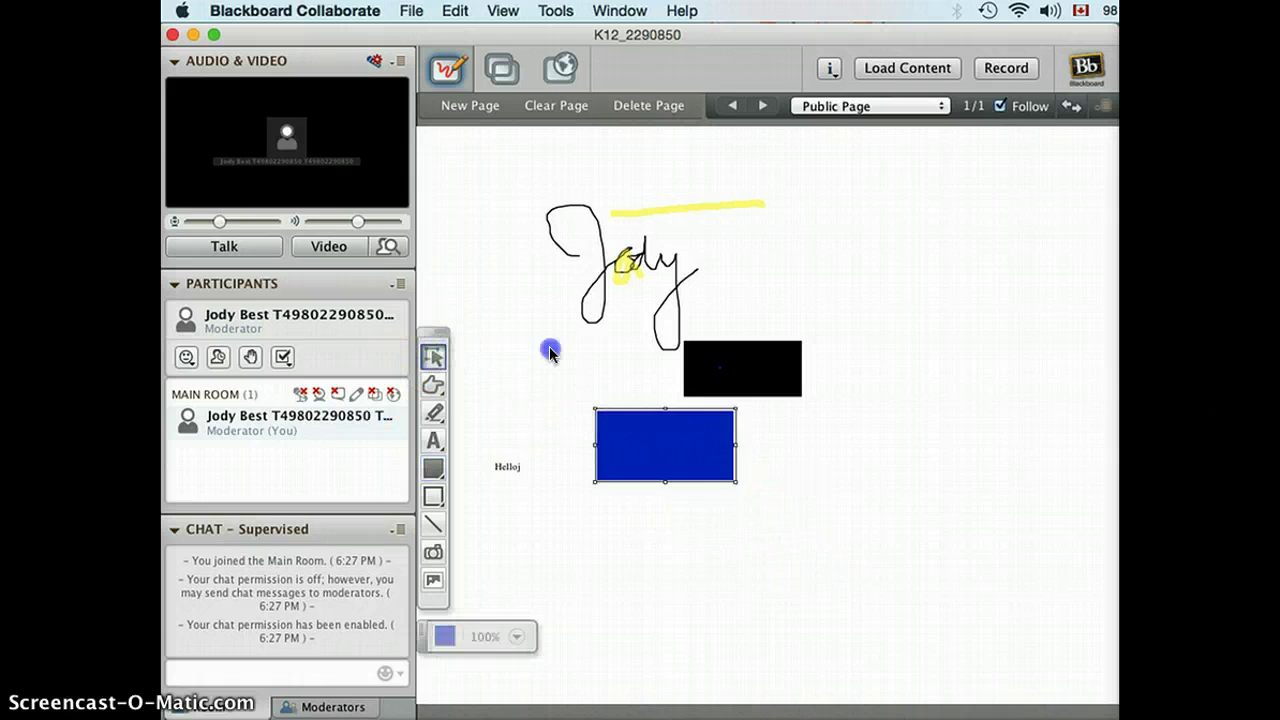
left_click_drag(550, 352, 529, 470)
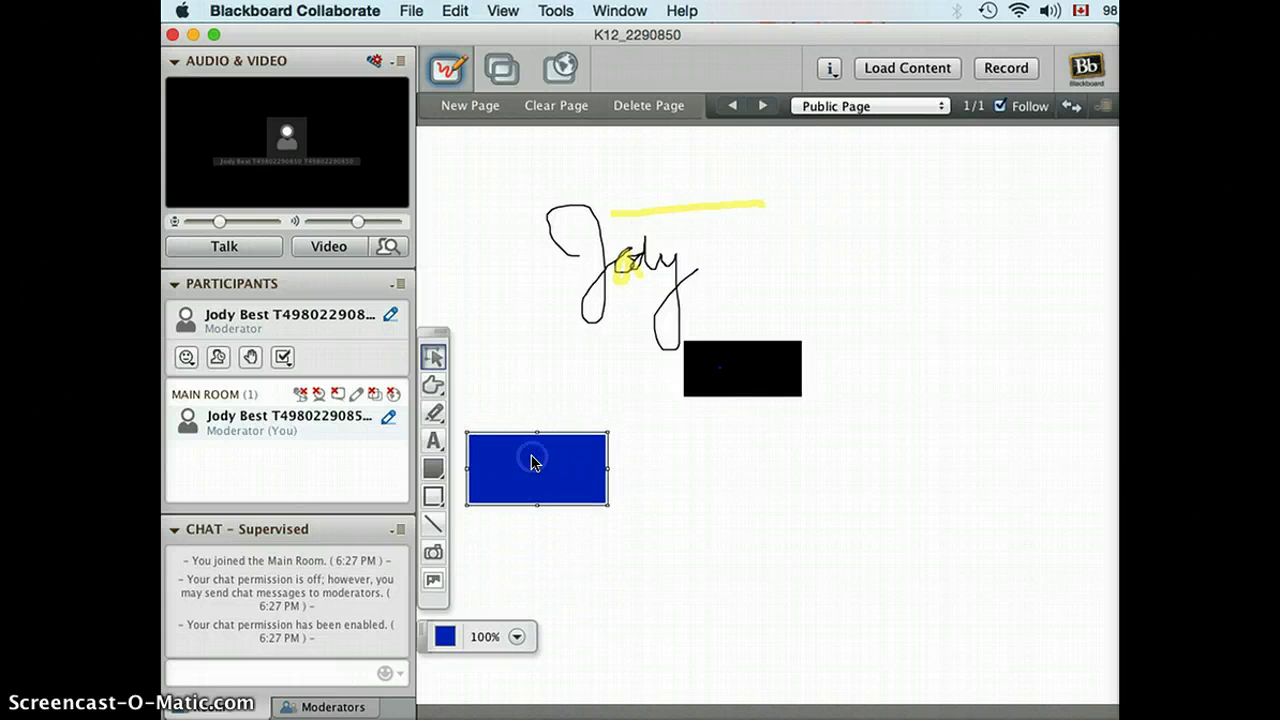
- Draw a Stroke 2 black outlined rectangle below the filled black one and a straight line under the handwritten name
left_click(432, 468)
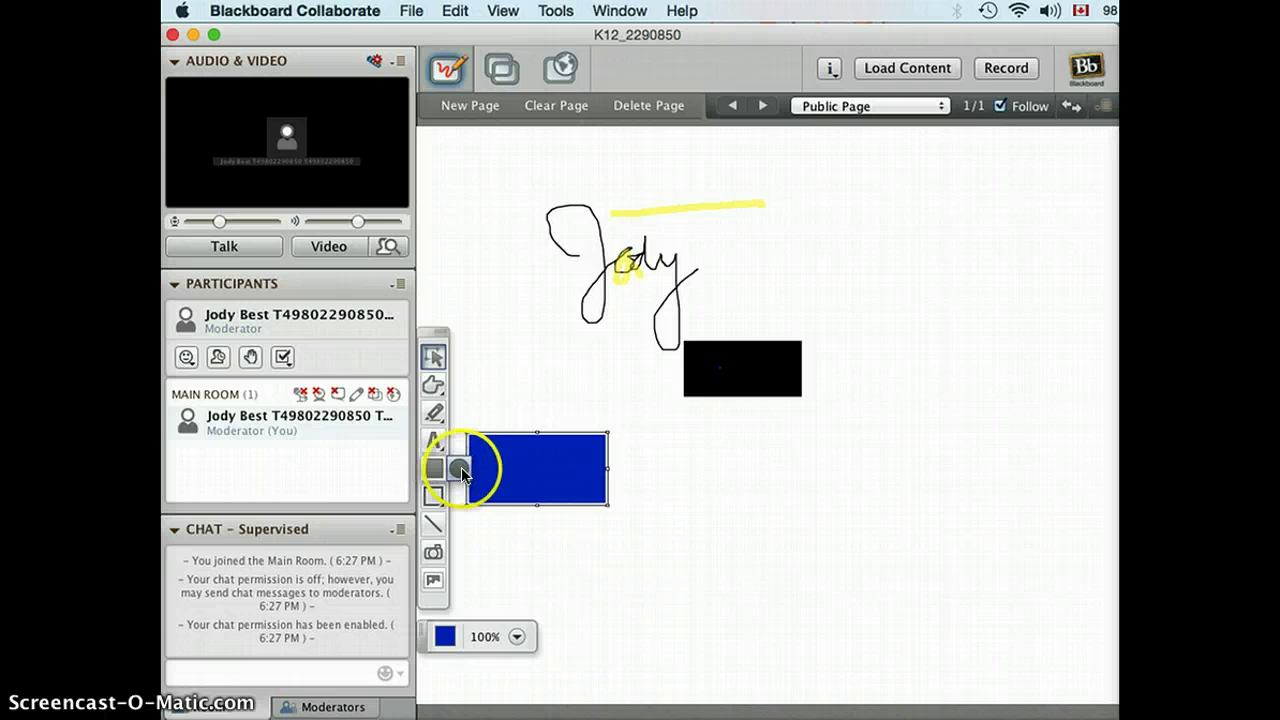
left_click(432, 498)
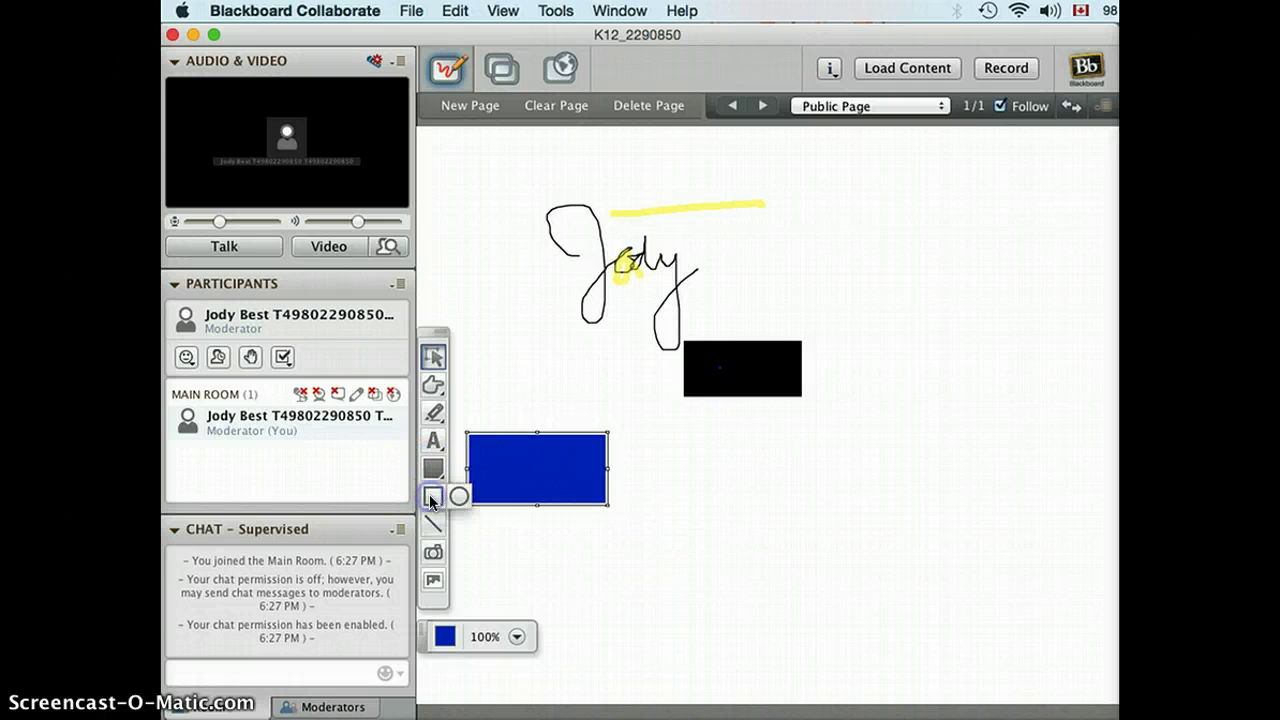
left_click(509, 494)
left_click(472, 537)
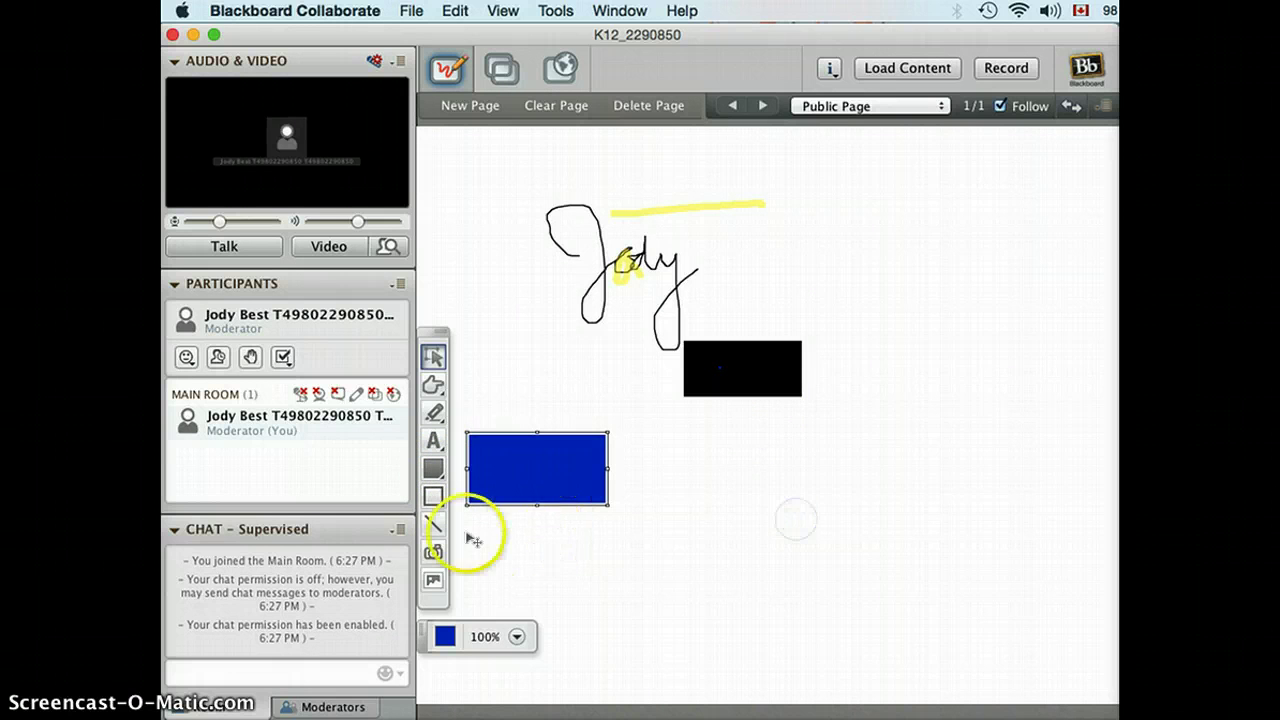
left_click(433, 496)
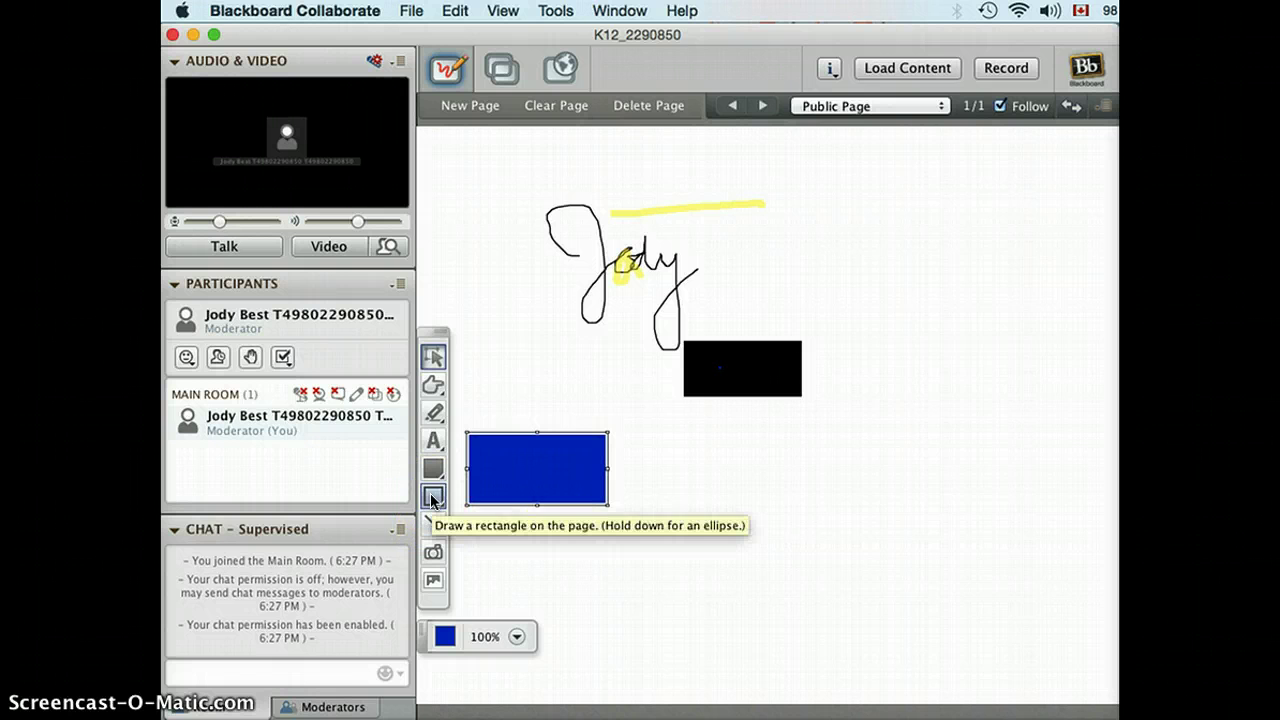
left_click(604, 479)
left_click(433, 496)
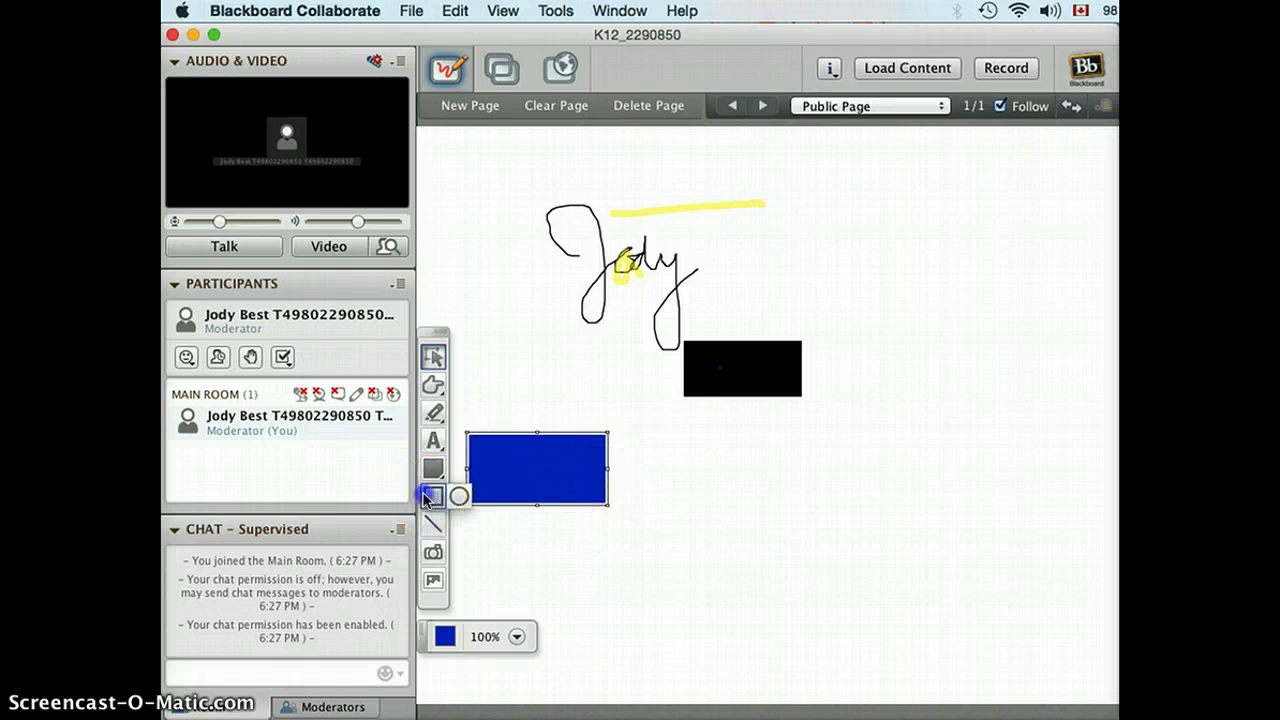
left_click(652, 475)
left_click_drag(656, 470, 887, 634)
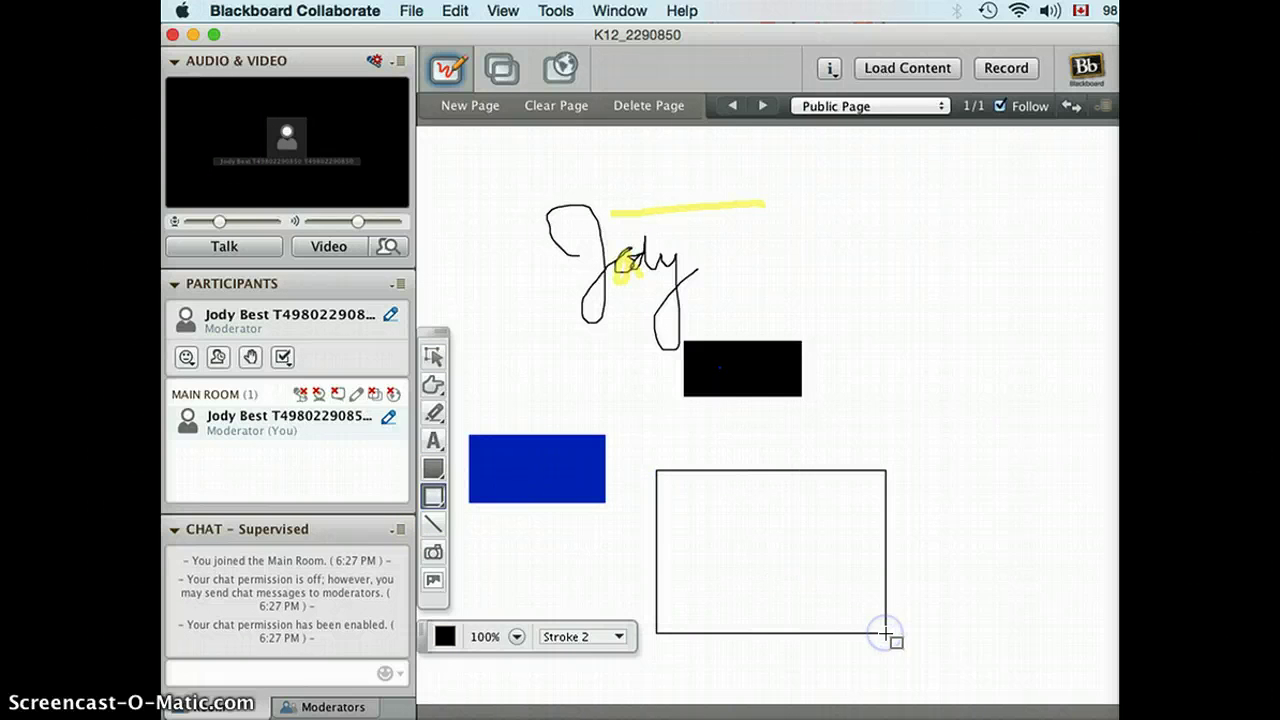
left_click(434, 518)
mouse_move(530, 345)
left_mouse_down()
mouse_move(706, 300)
mouse_move(785, 295)
left_mouse_up()
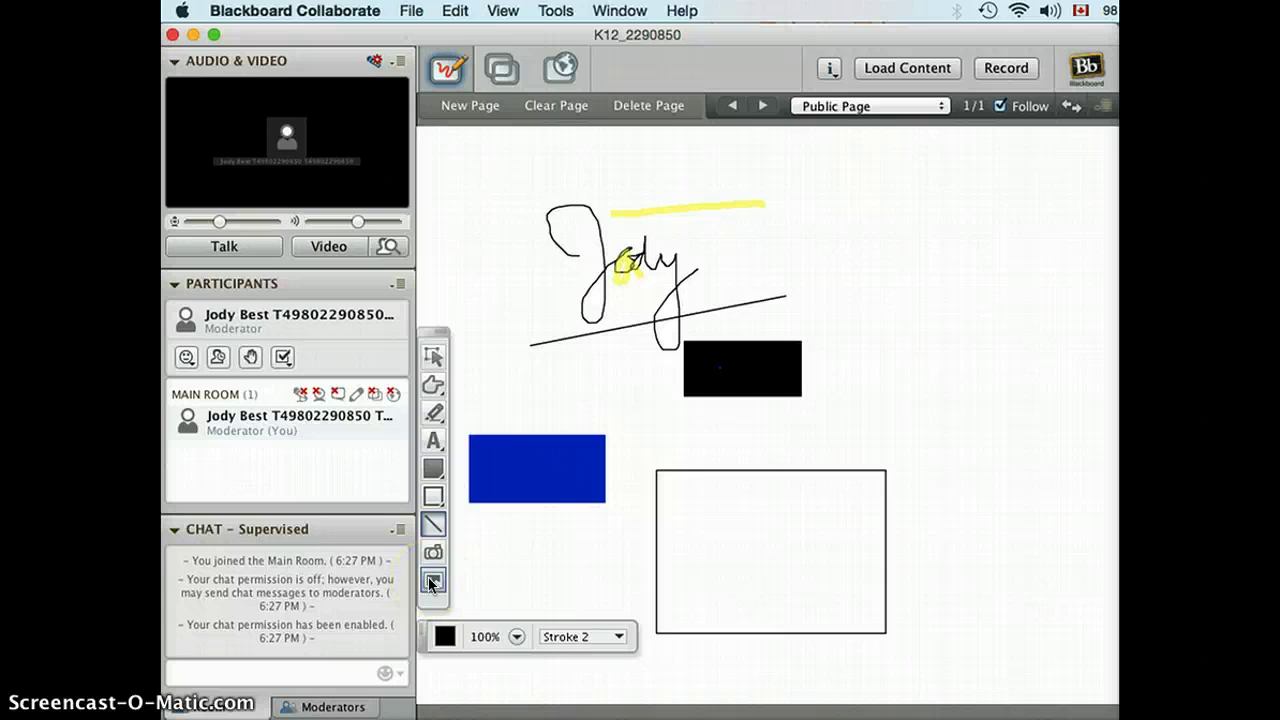
- Try the chalkboard, calendar and notebook-paper clip art backgrounds, and settle on the x-y coordinate grid as the page background
left_click(432, 581)
left_click(725, 316)
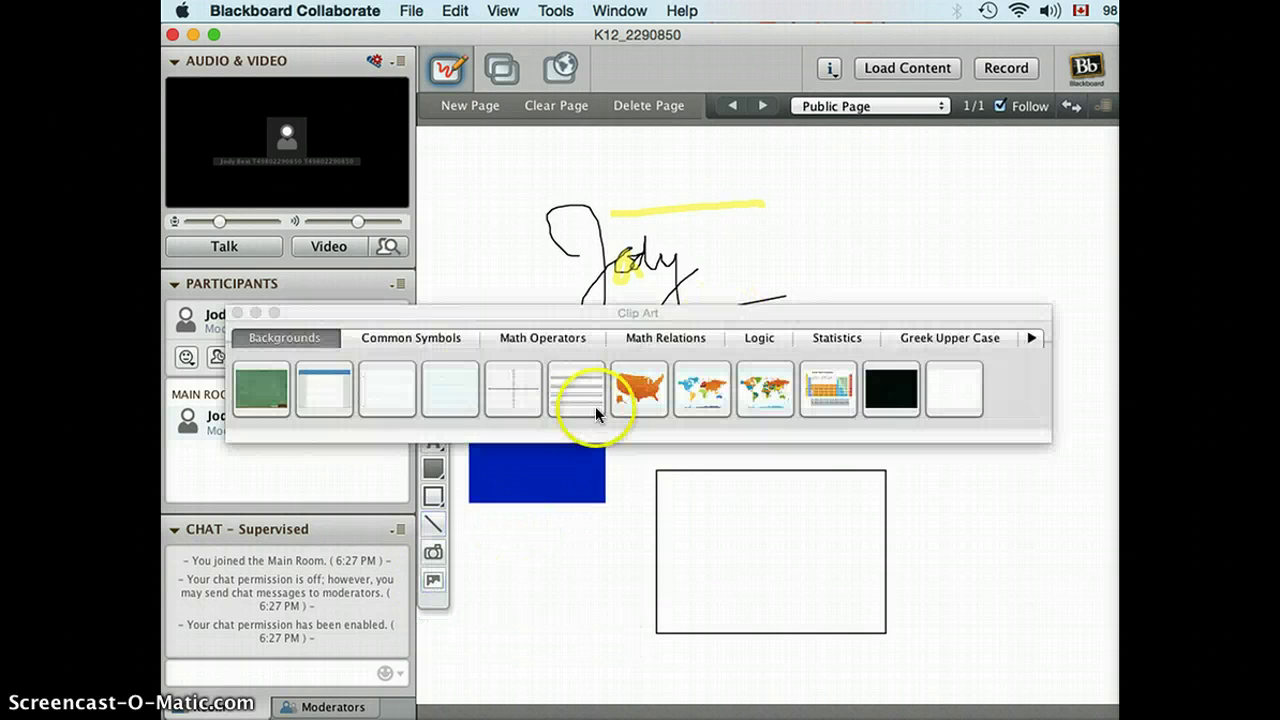
left_click(262, 396)
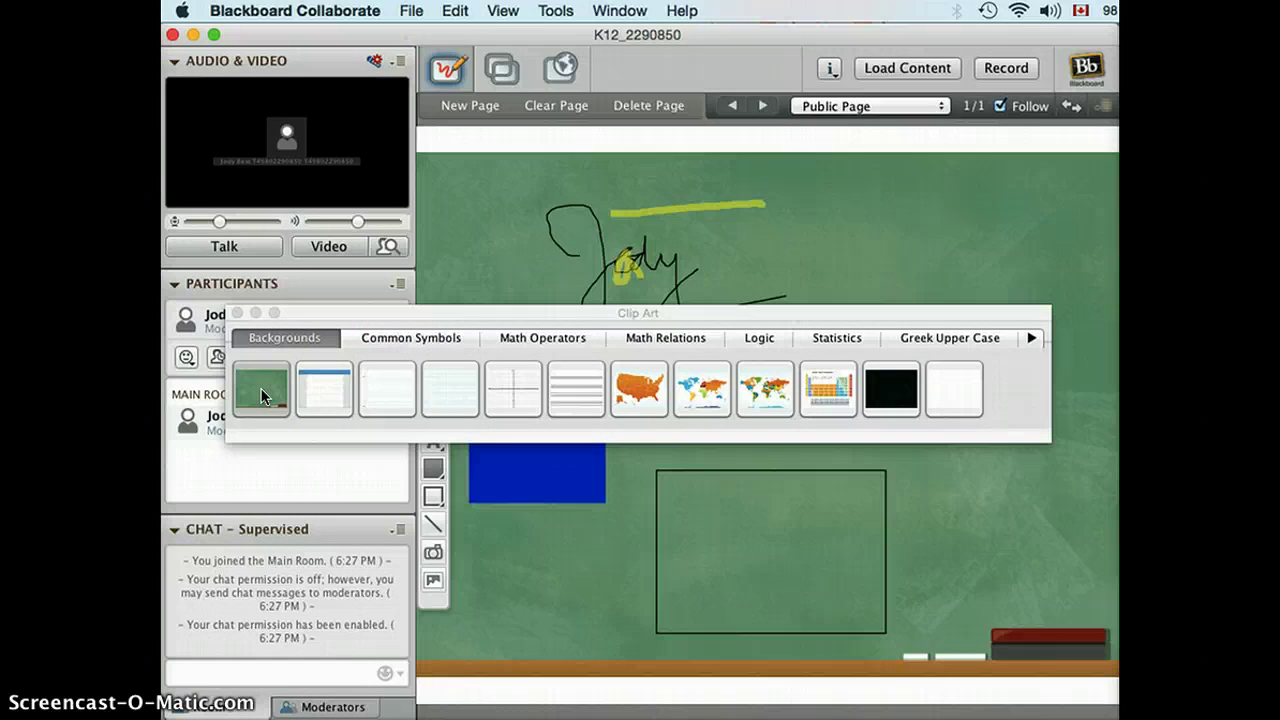
left_click(318, 390)
left_click(334, 392)
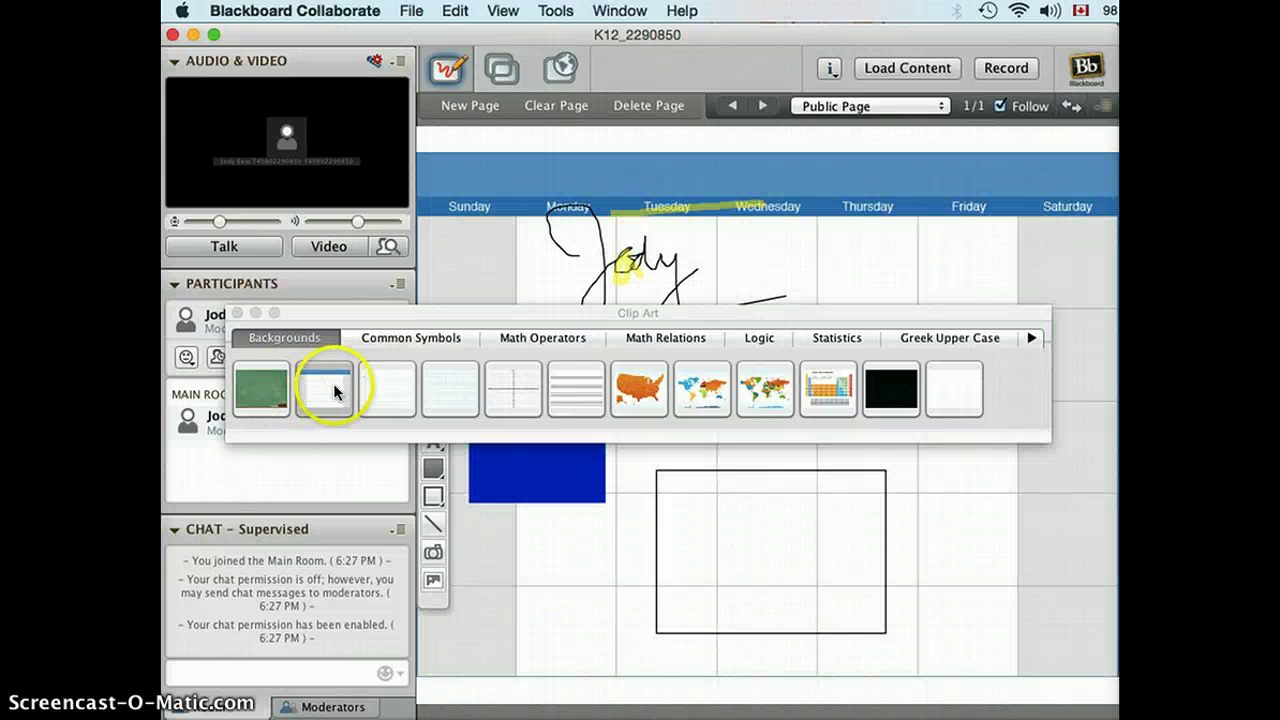
left_click(386, 390)
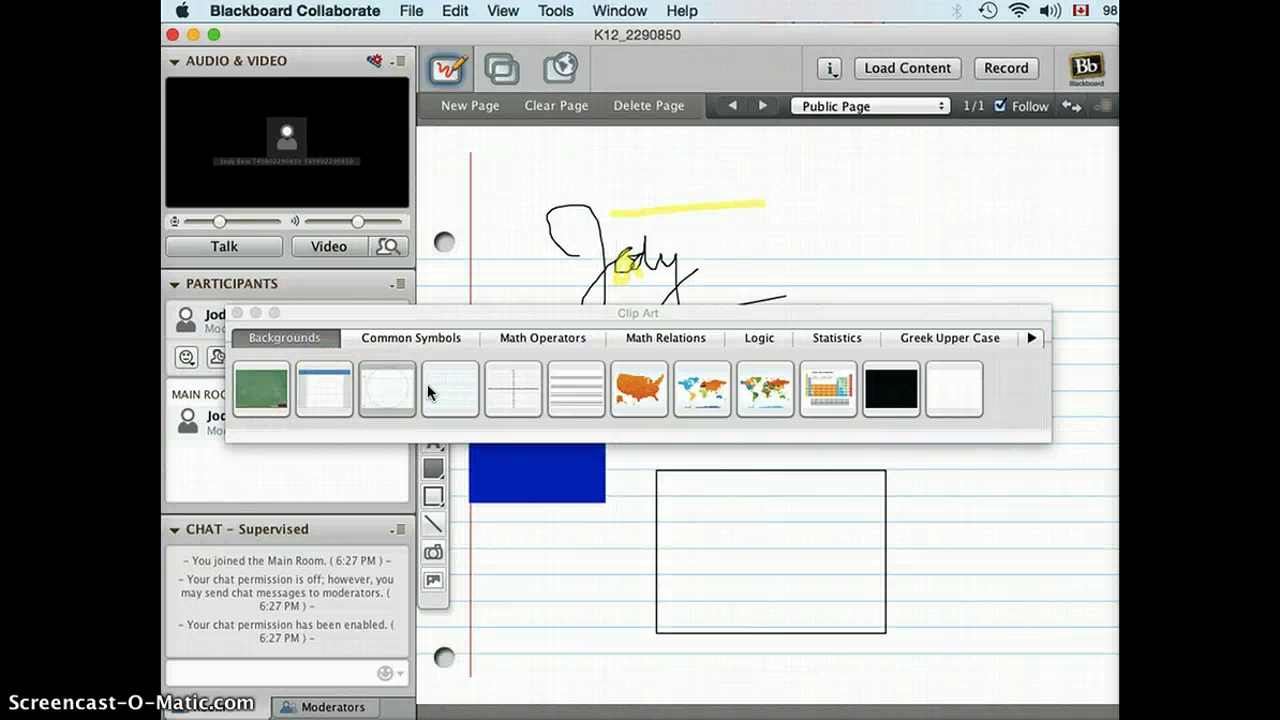
left_click(445, 391)
left_click(503, 388)
left_click(322, 346)
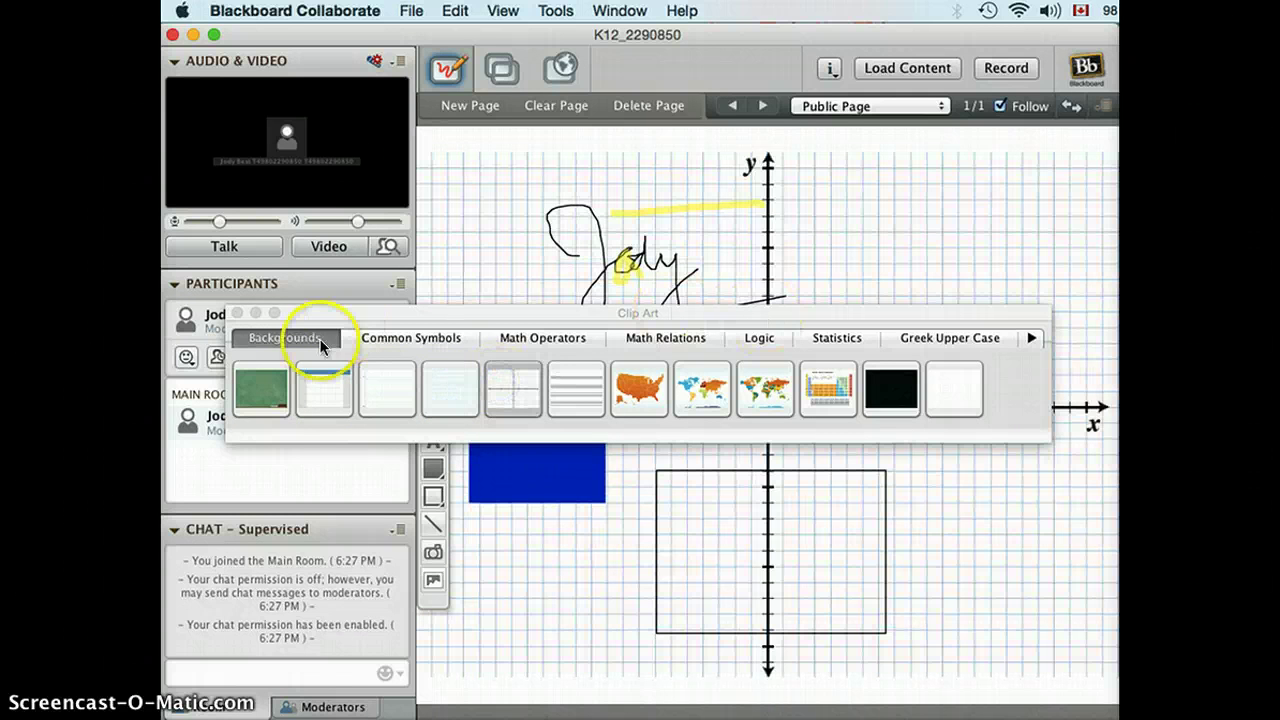
left_click(238, 313)
- Delete the straight line, the filled black rectangle, the outlined rectangle and the filled blue rectangle from the whiteboard page
left_click(530, 306)
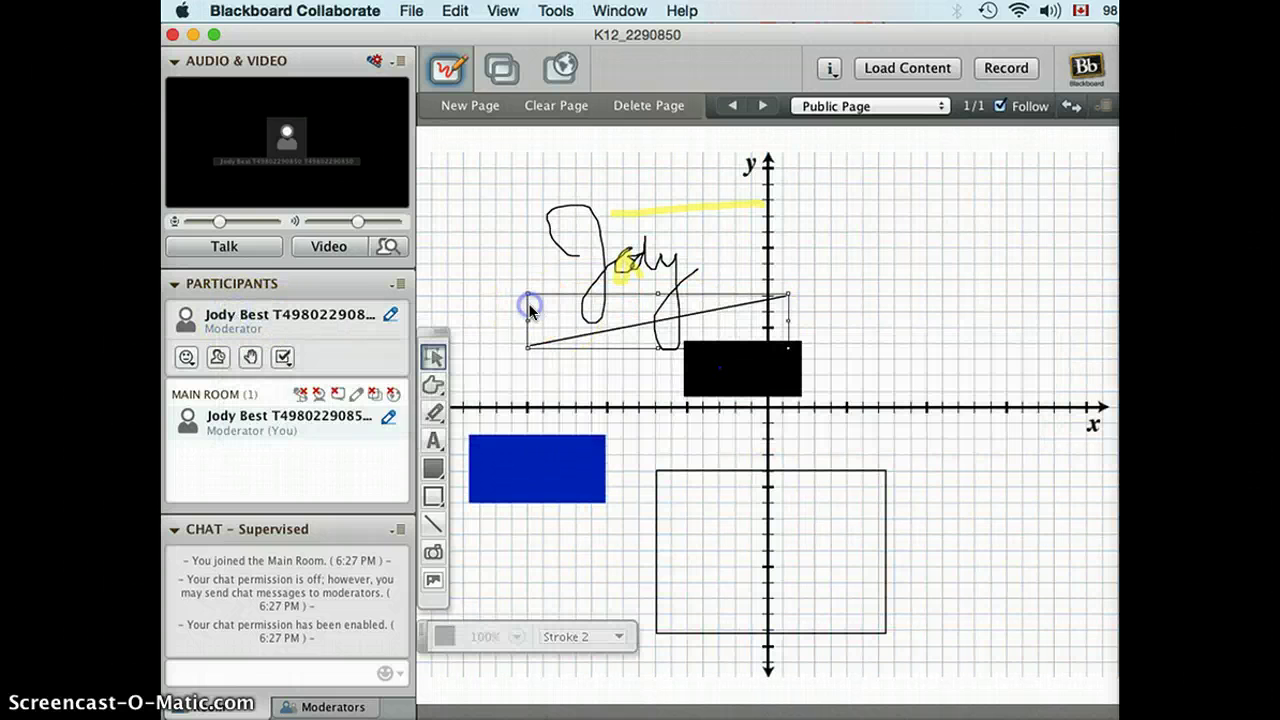
key("Delete")
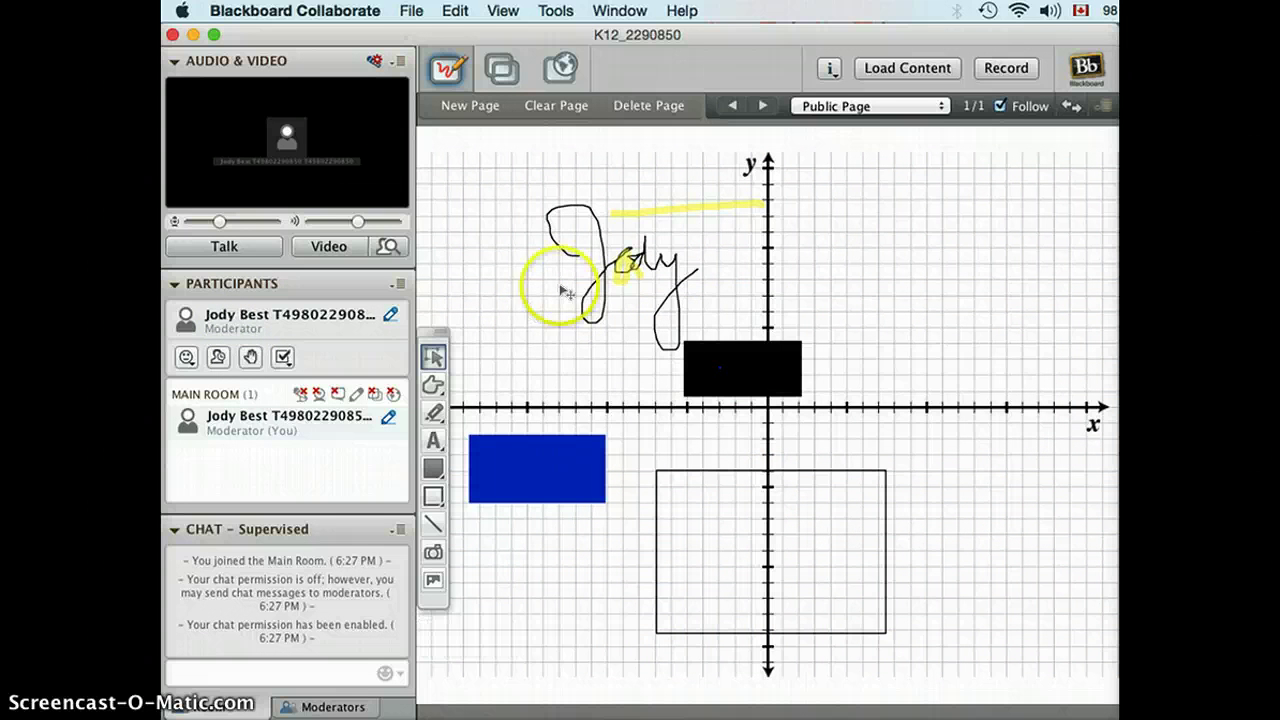
left_click(716, 373)
key("Delete")
left_click(728, 475)
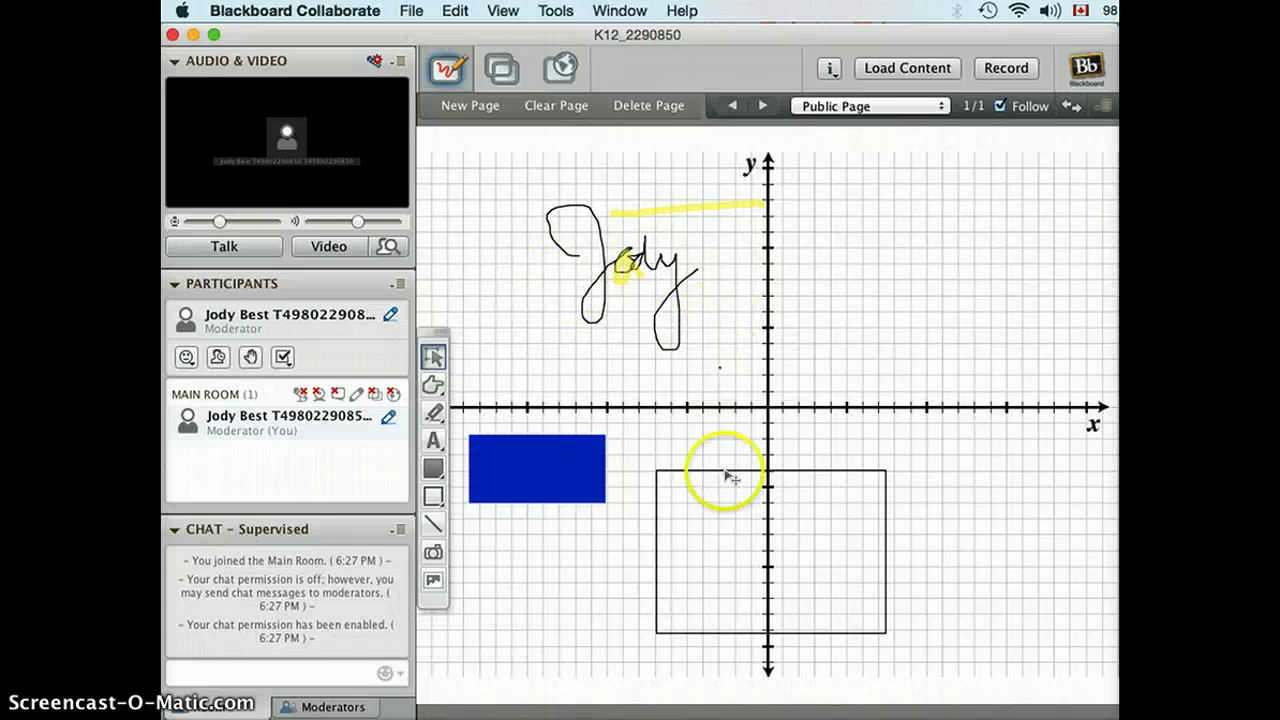
key("Delete")
left_click(551, 463)
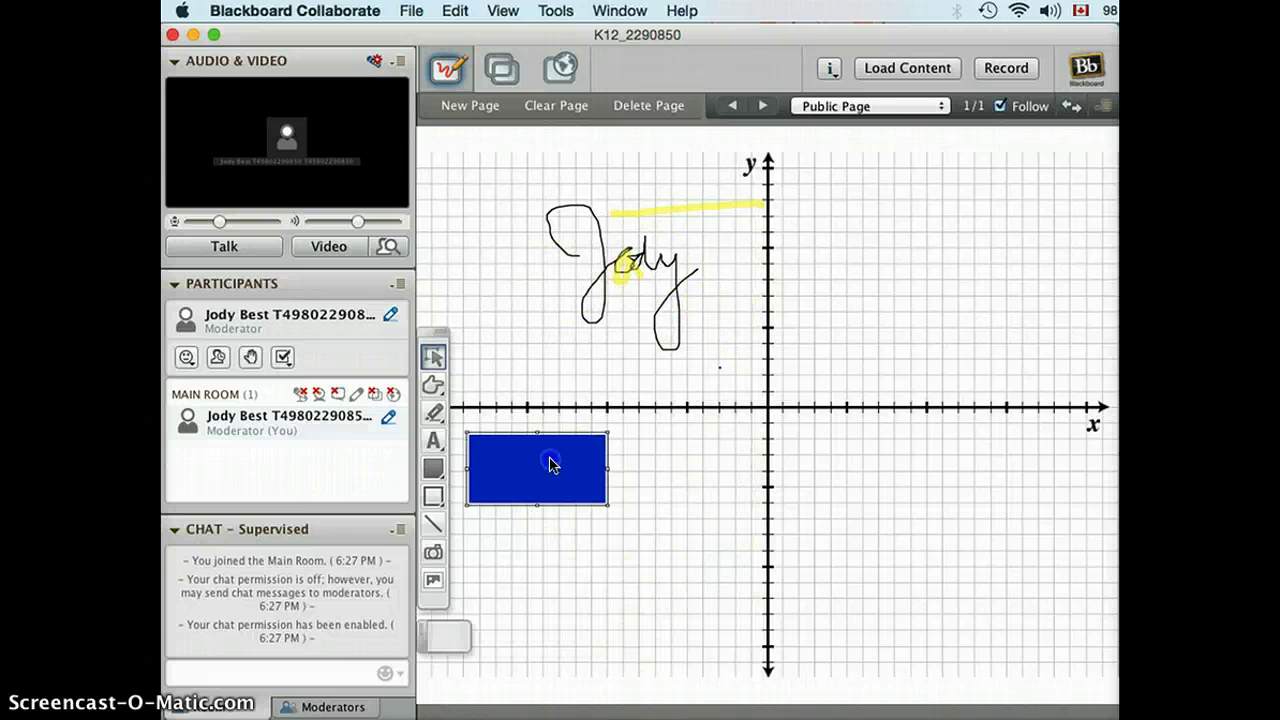
key("Delete")
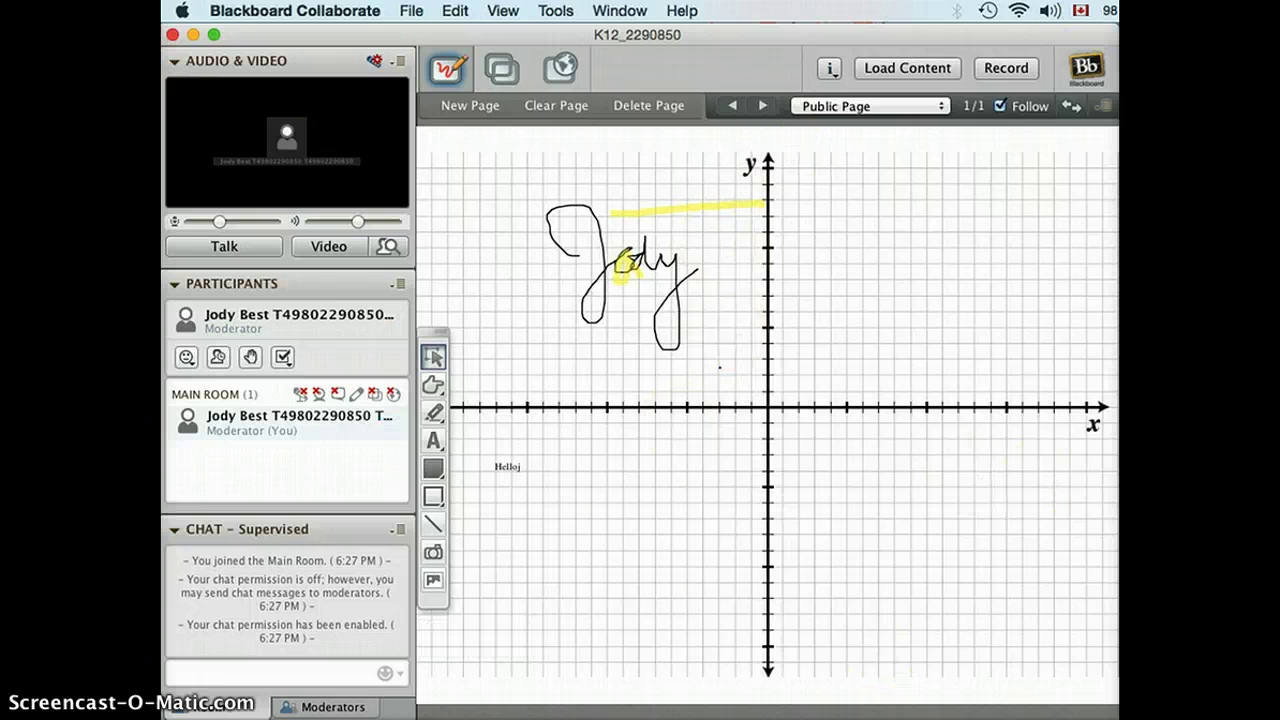
- Toggle the main room's global web tour permission and turn off the participants' whiteboard permission
left_click(393, 395)
left_click(392, 397)
left_click(544, 389)
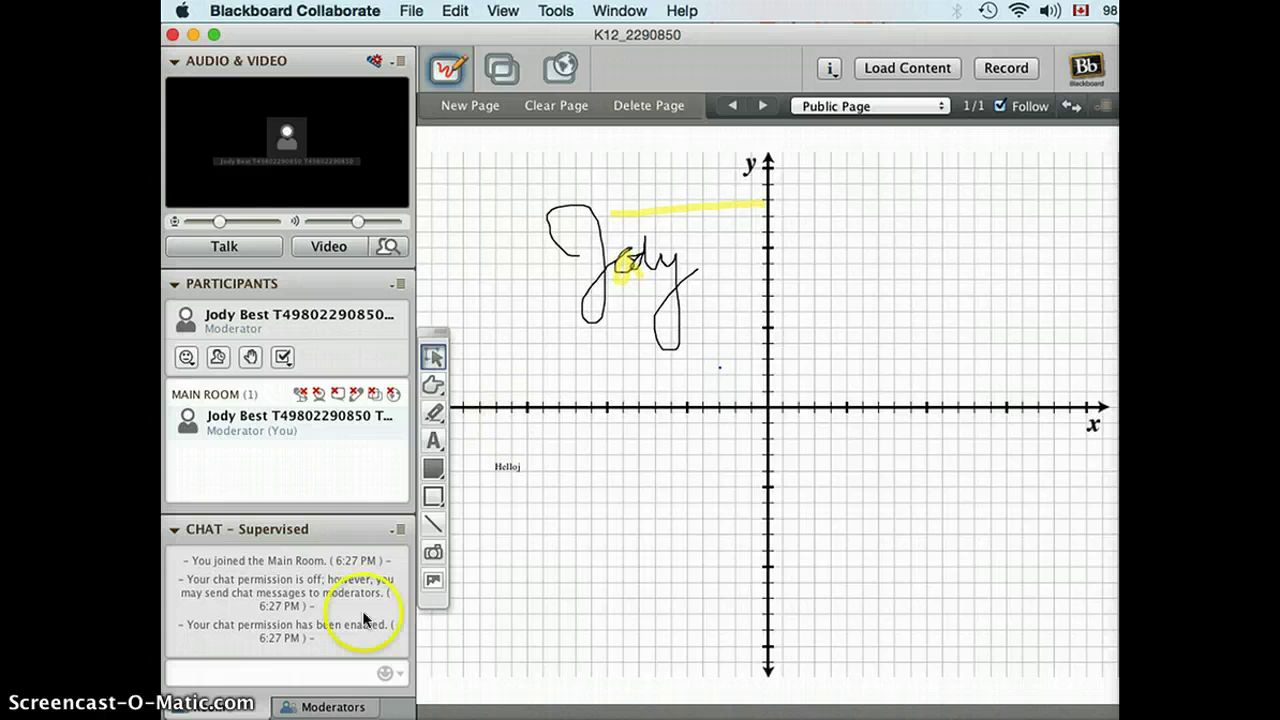
- Send the message "hello" to the session chat
left_click(216, 680)
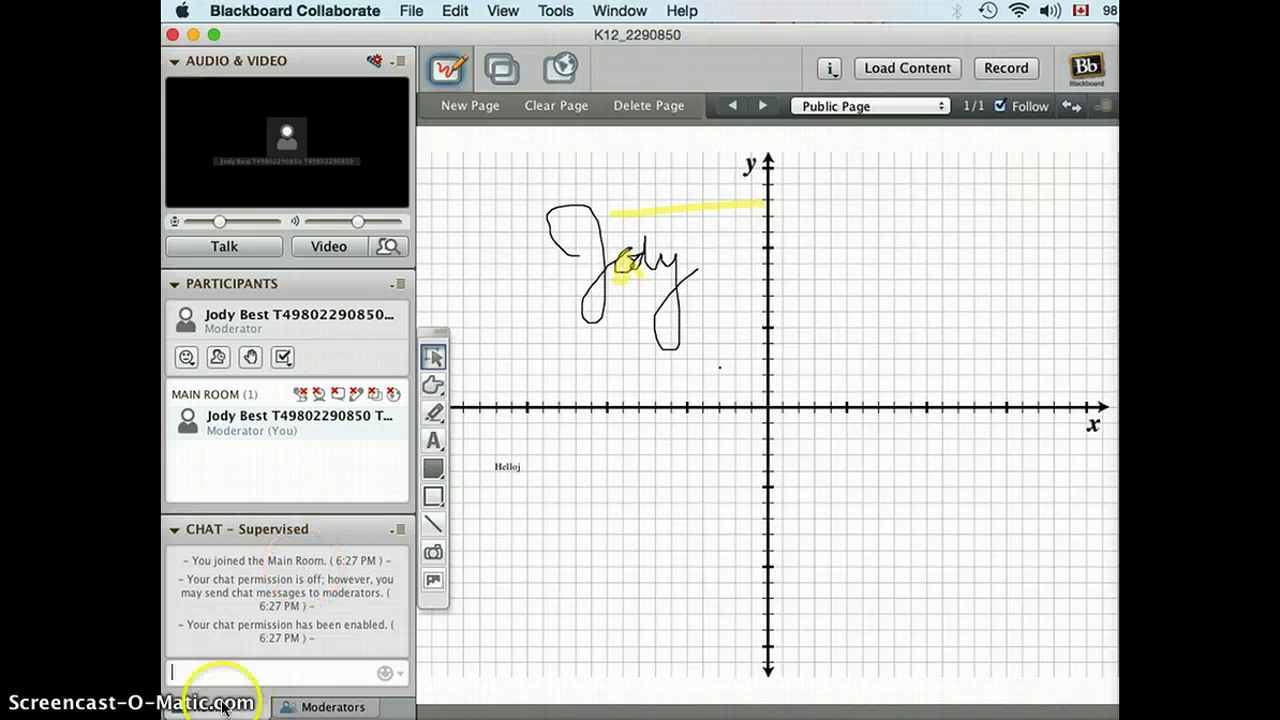
type("hel")
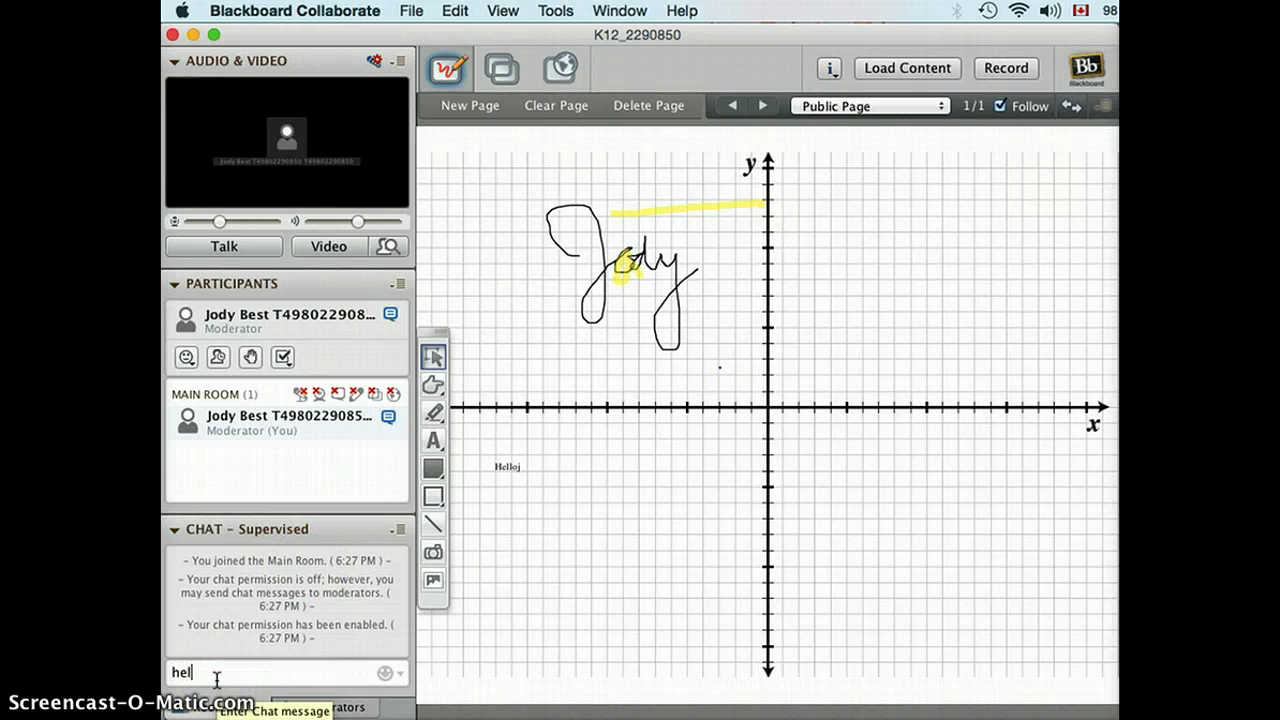
type("lo")
key("Return")
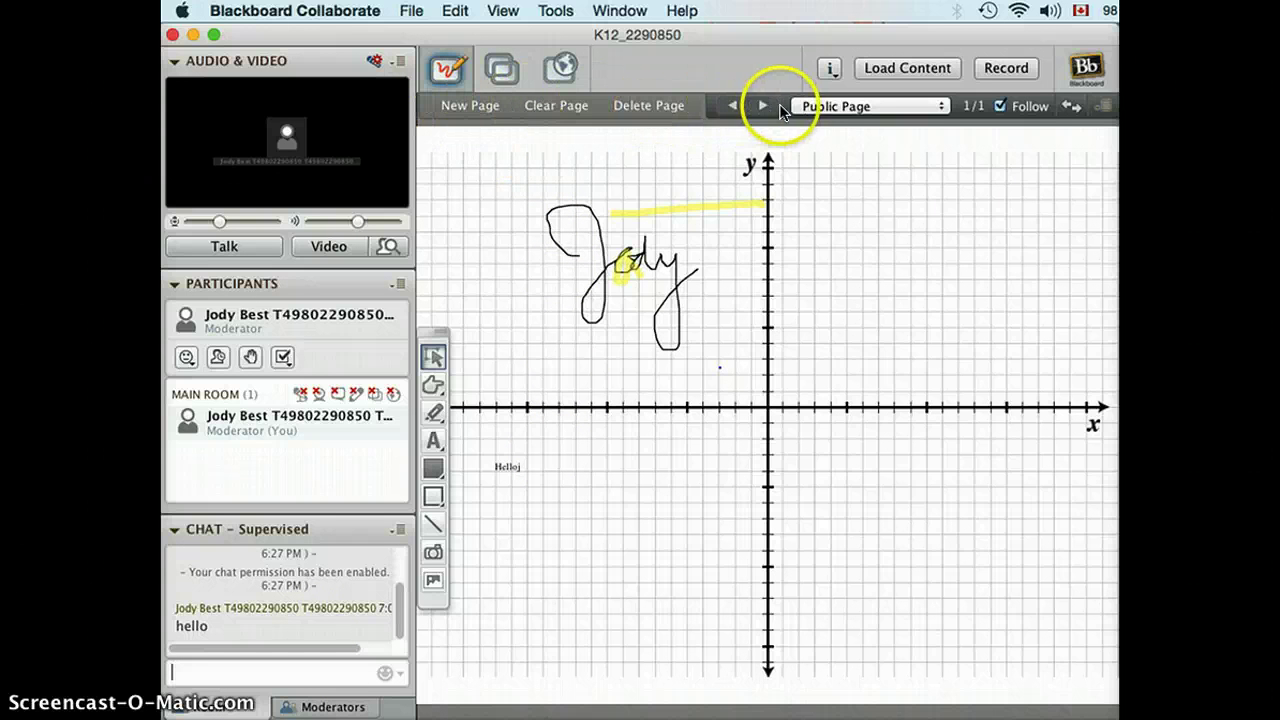
- Request deletion of the current whiteboard page but decline it, and clear all foreground objects from the page instead
left_click(650, 106)
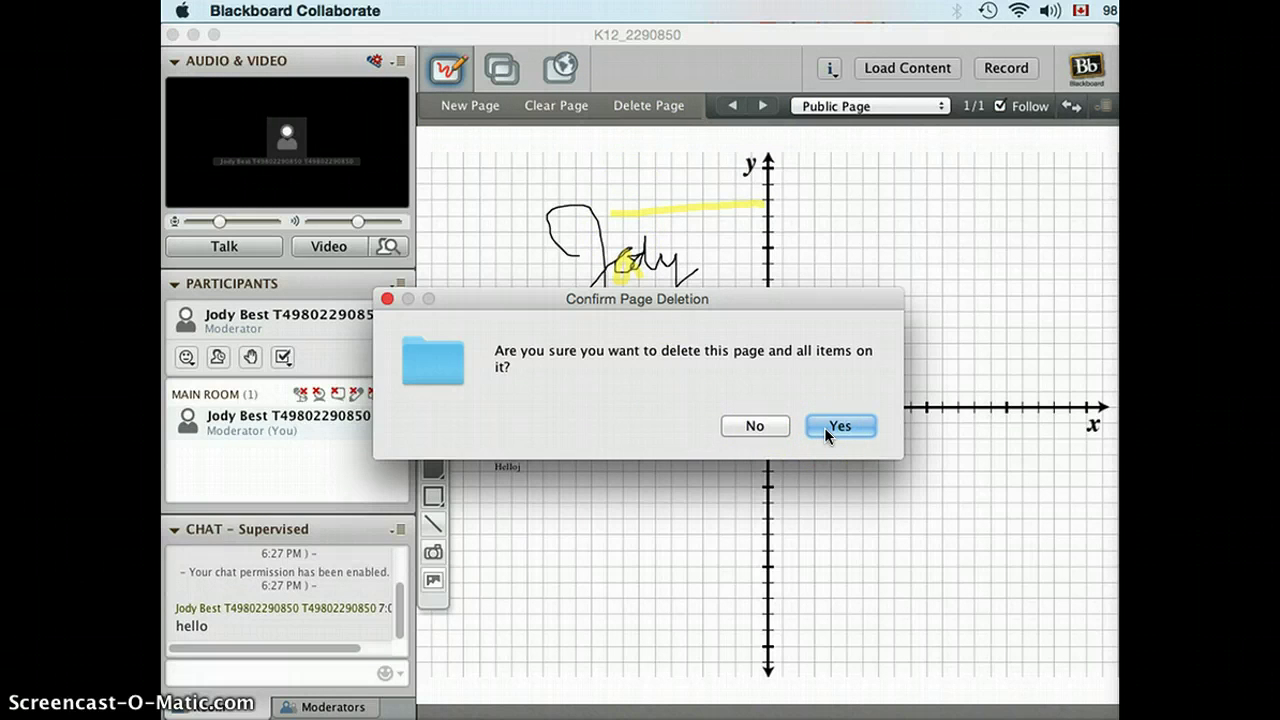
left_click(755, 426)
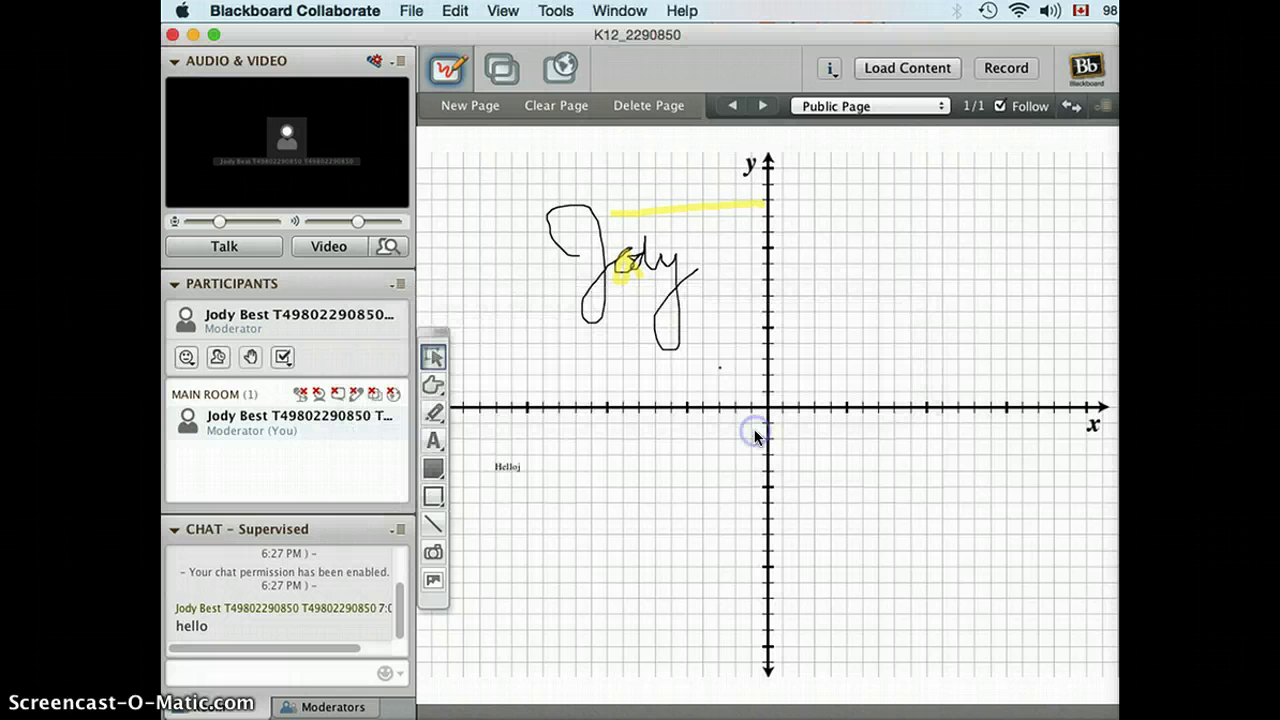
left_click(557, 116)
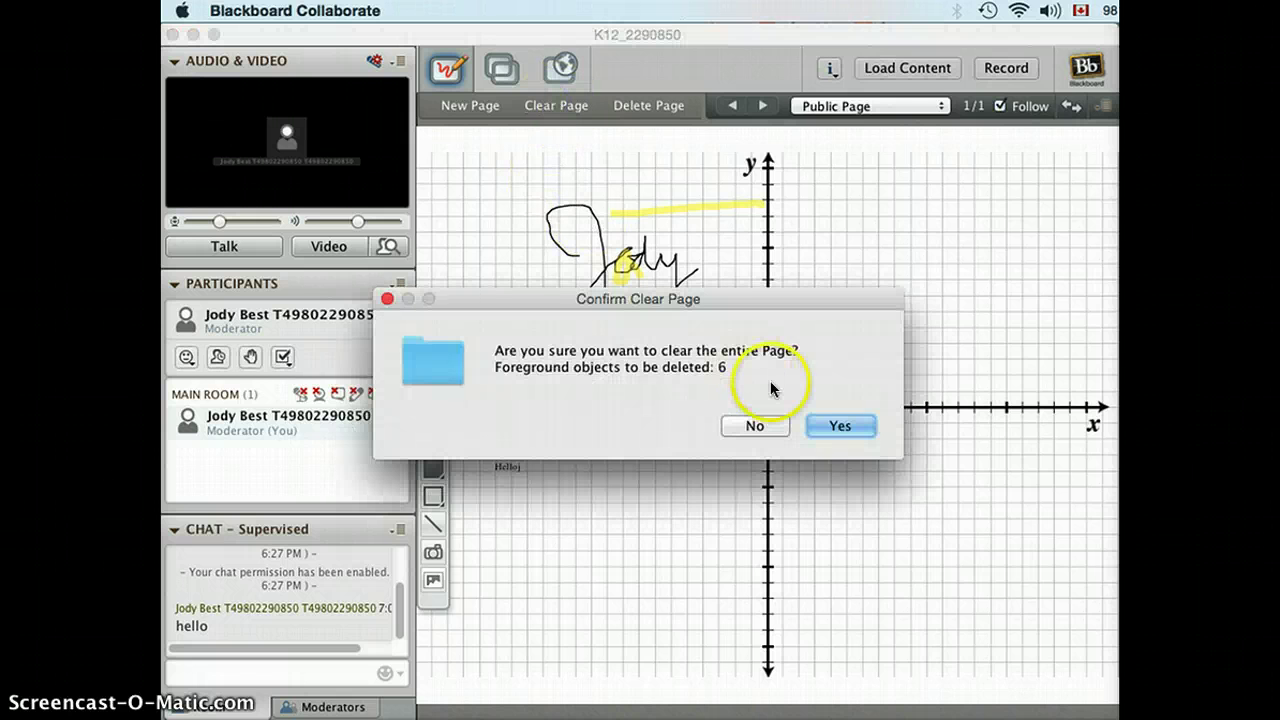
left_click(834, 427)
left_click_drag(690, 294, 712, 190)
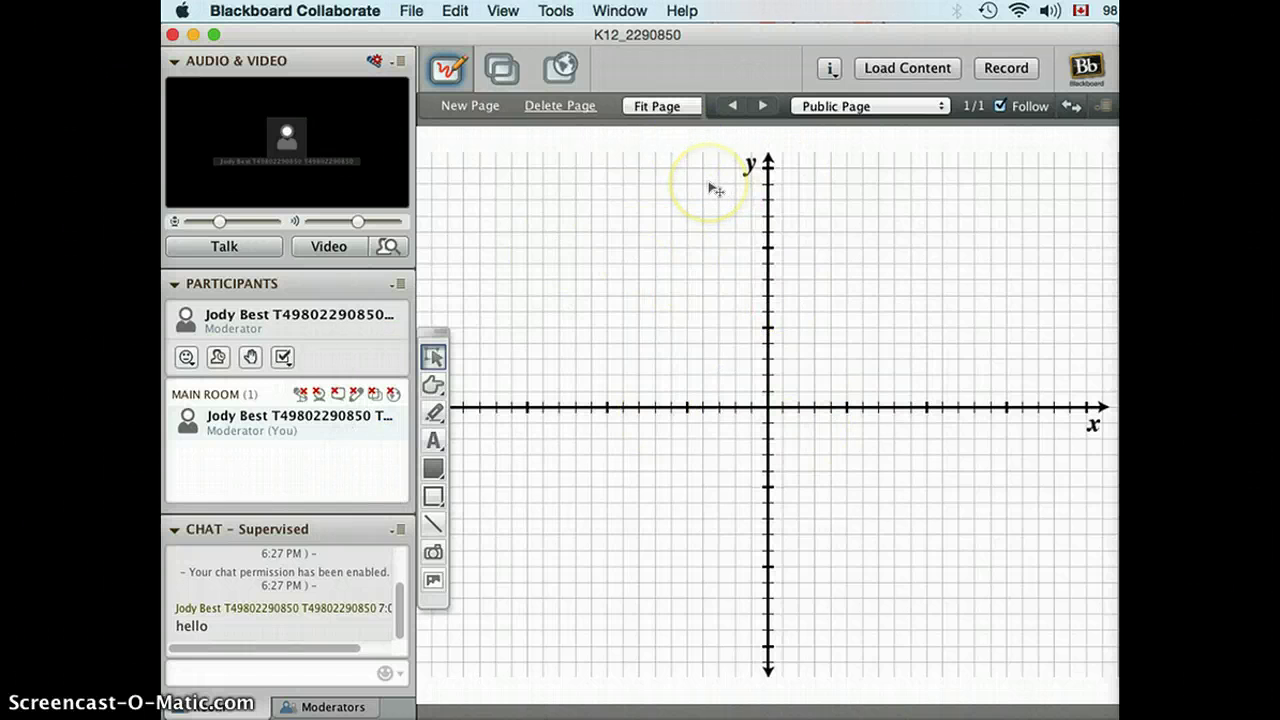
- Add a new blank whiteboard page and go back to the first page with the coordinate grid
left_click(470, 105)
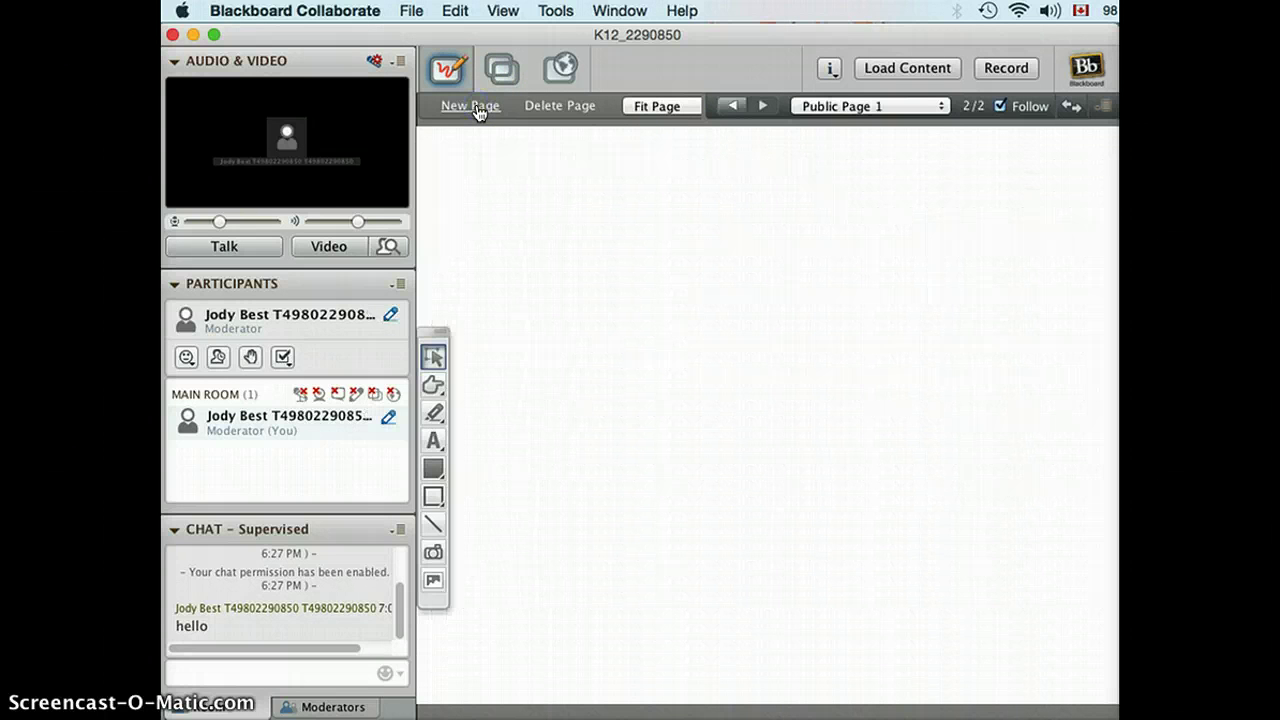
left_click(536, 267)
left_click(729, 106)
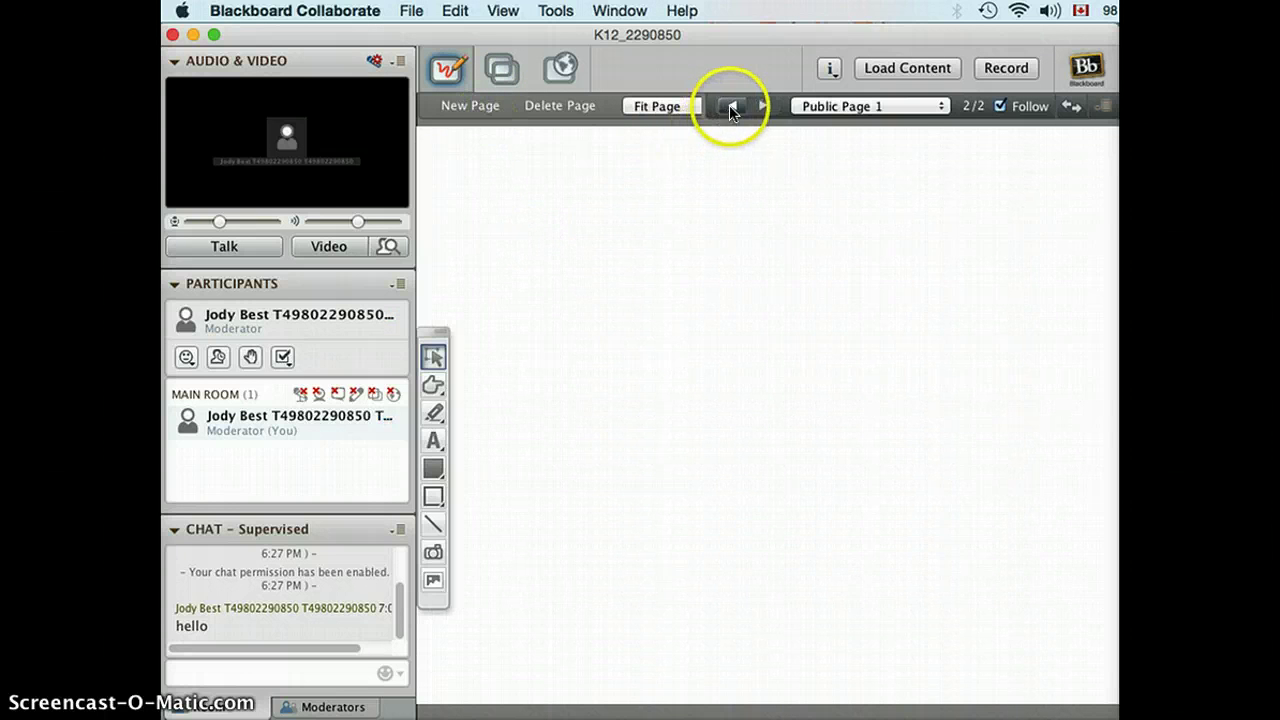
left_click(762, 106)
left_click(735, 106)
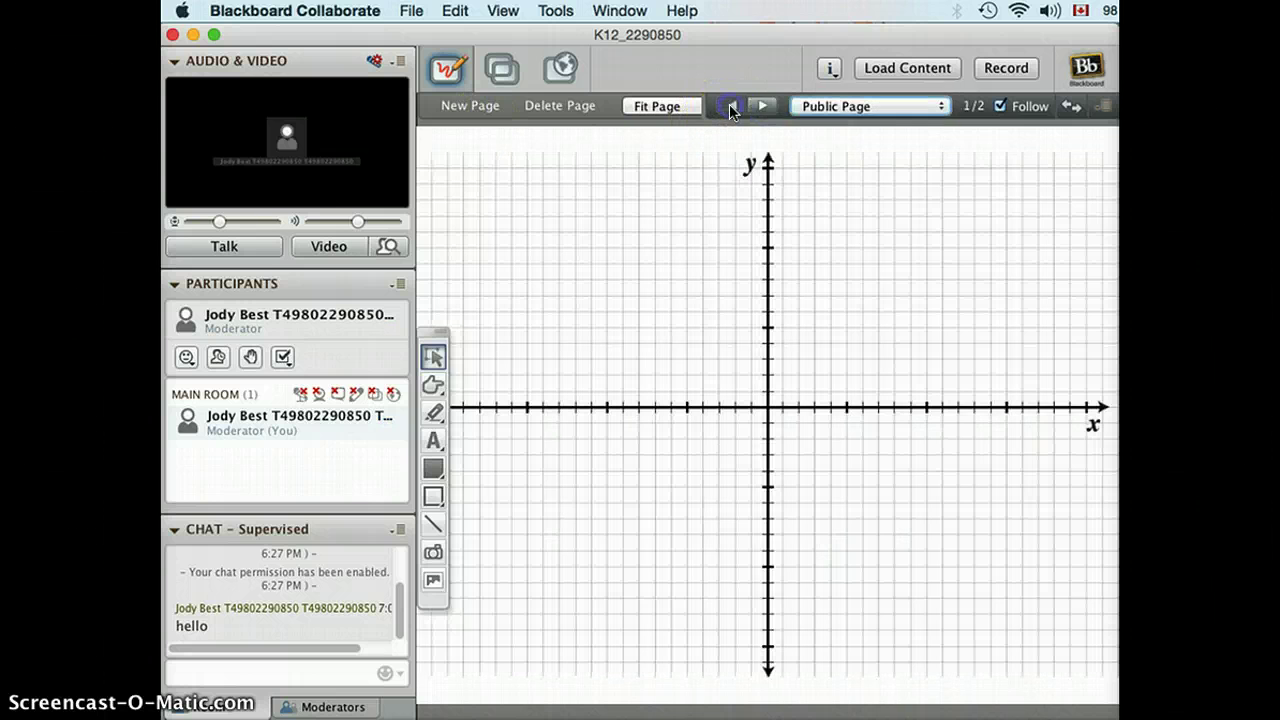
- Look at the file chooser for loading content into the session and close it without loading anything
left_click(888, 70)
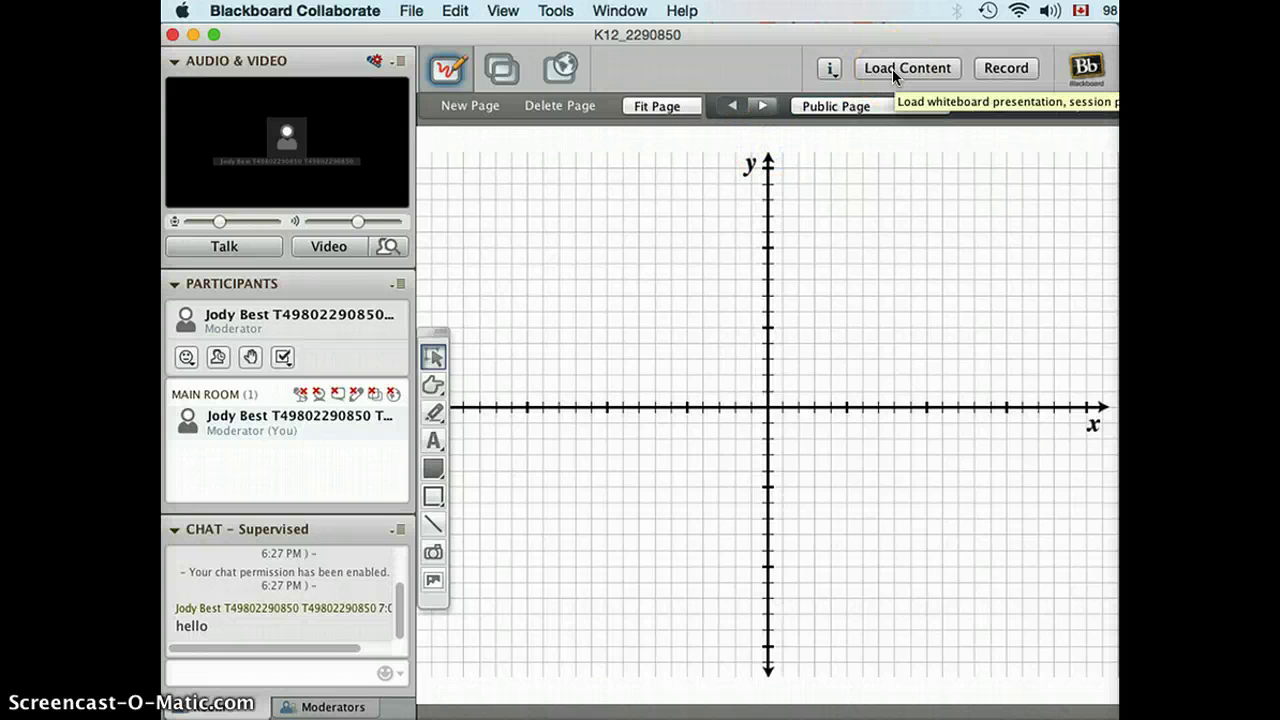
left_click(892, 69)
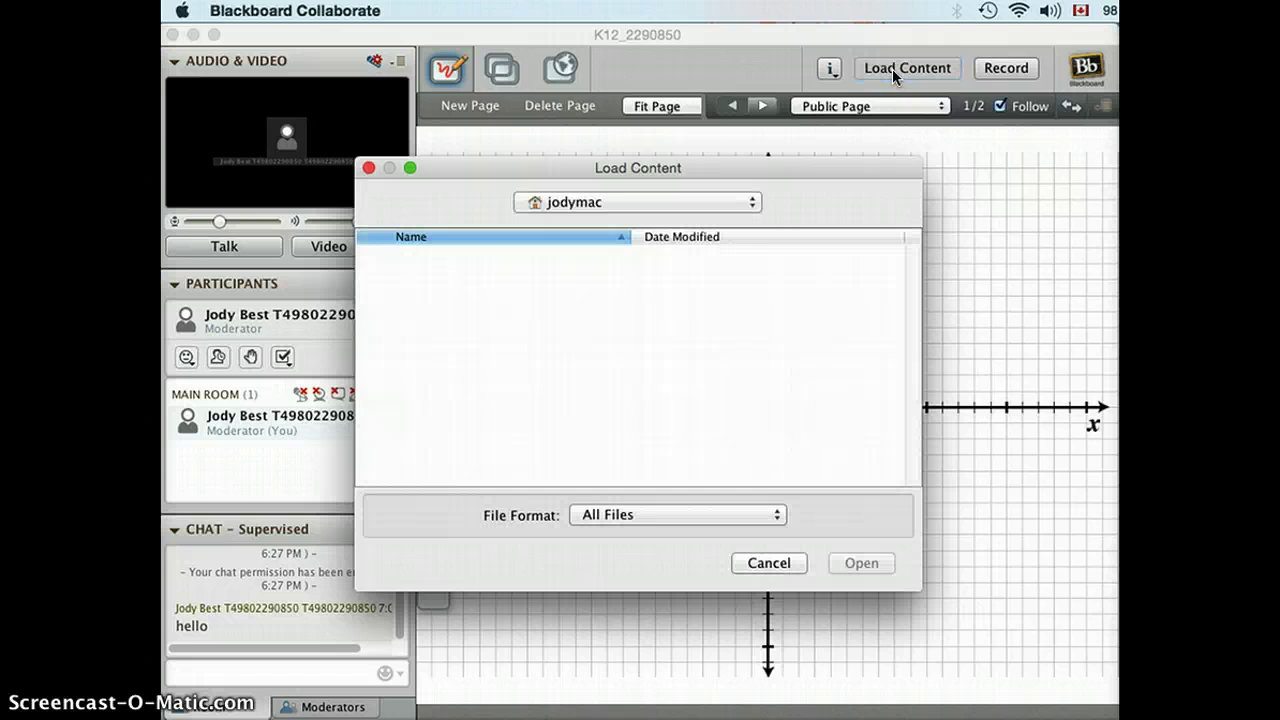
left_click(789, 575)
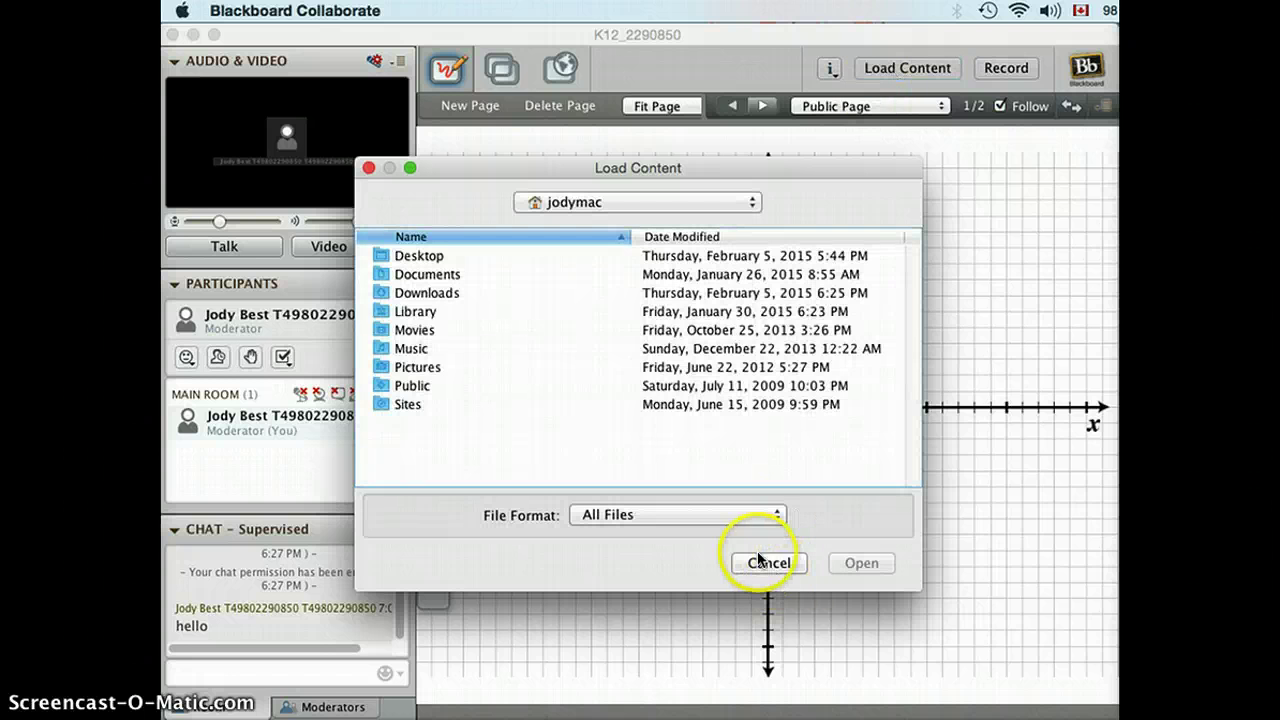
- View the session information with the timer option, connection, encryption and session time, and return to the whiteboard
left_click(997, 68)
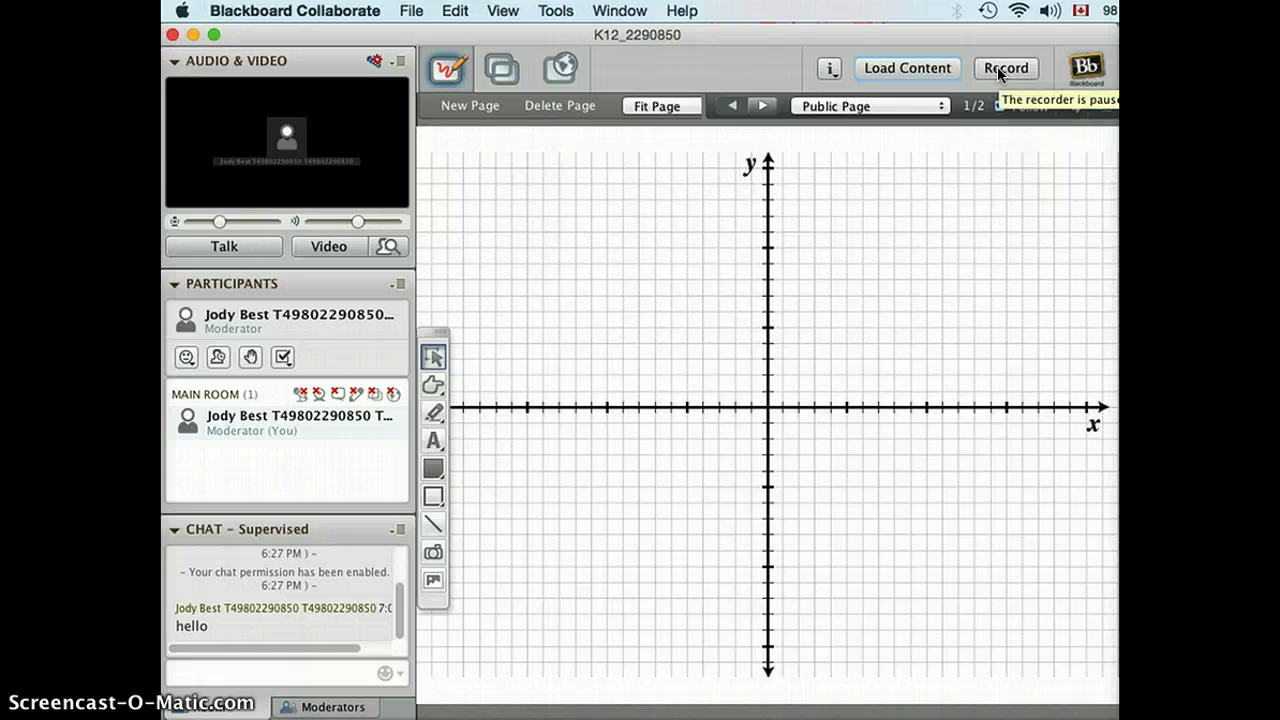
left_click(829, 68)
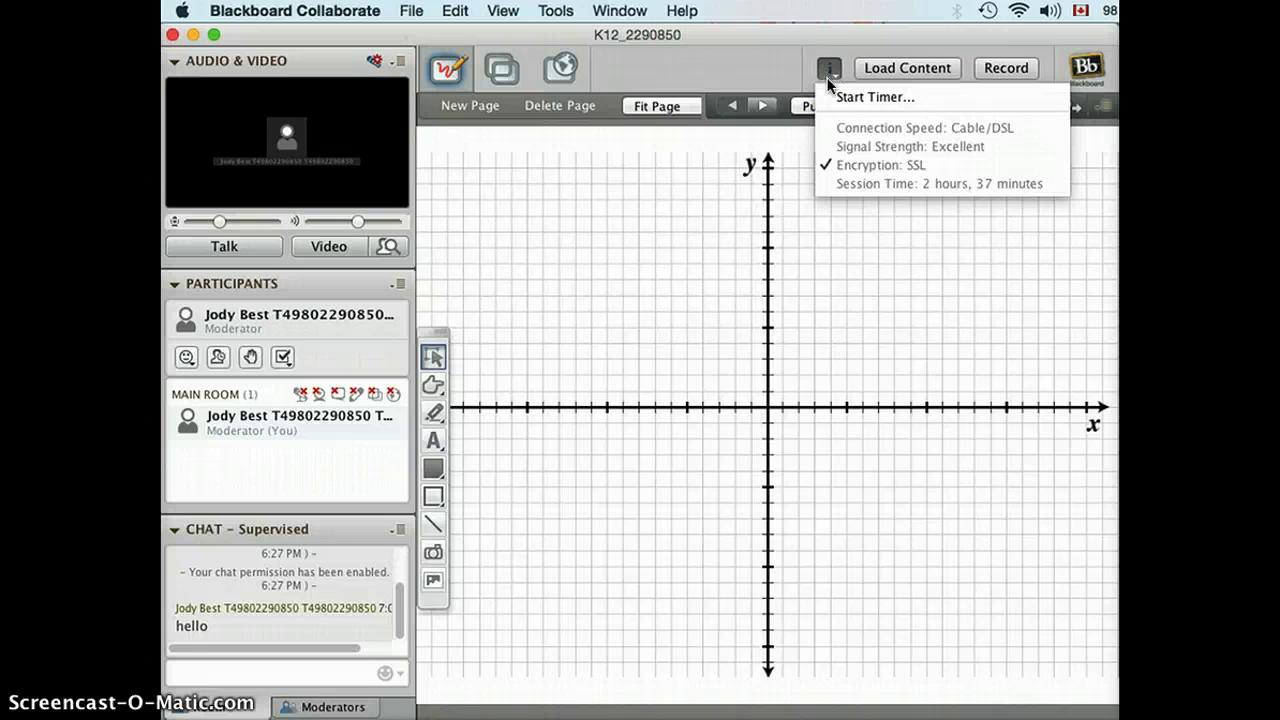
left_click(830, 72)
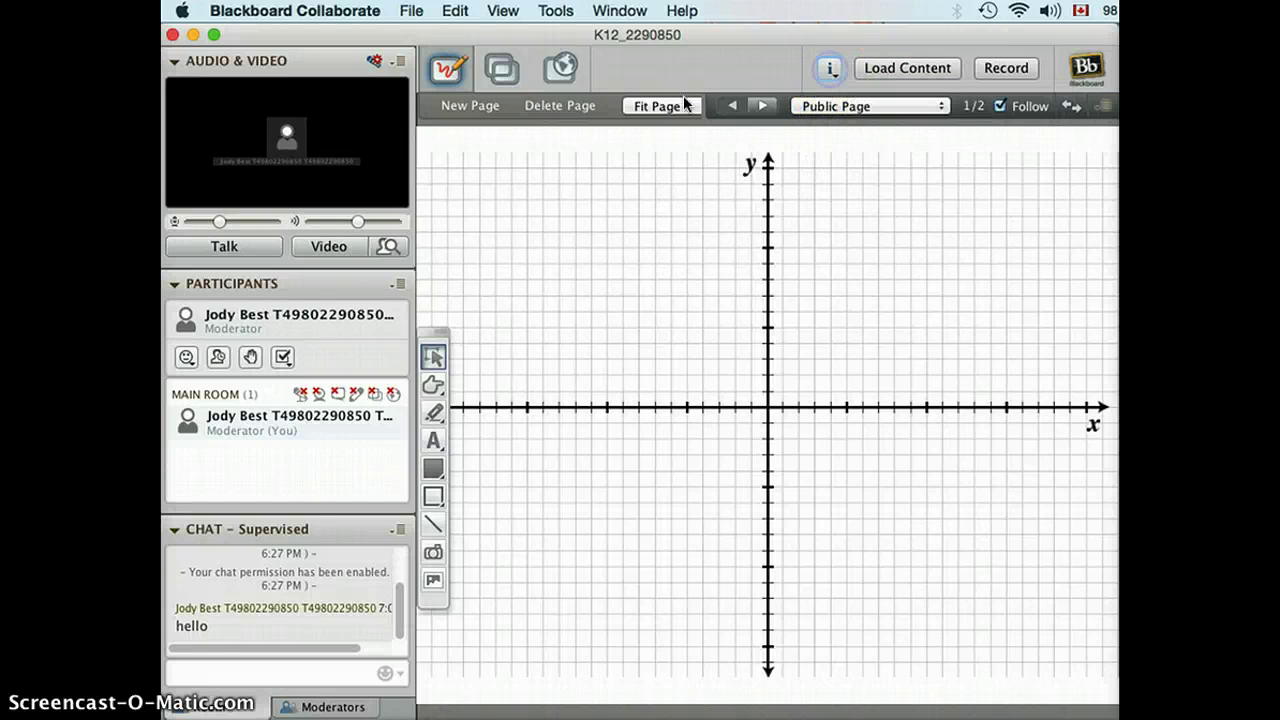
left_click(527, 262)
left_click(447, 69)
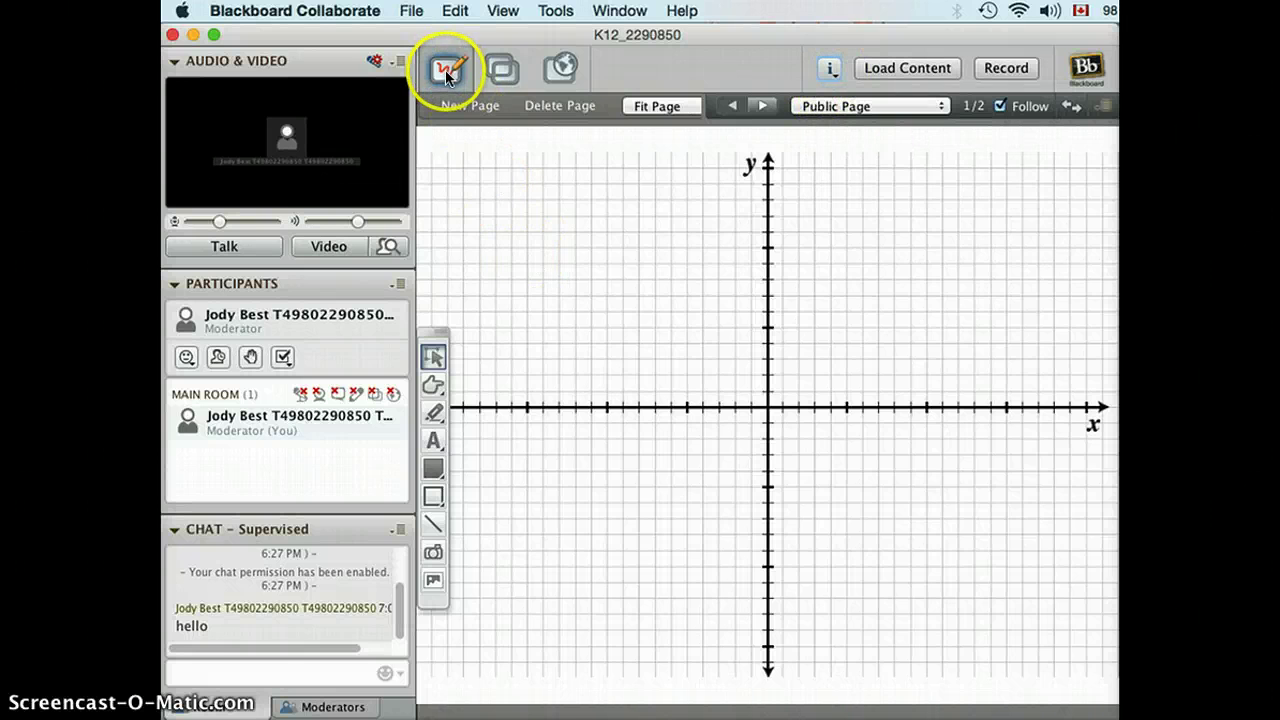
- Look at the available desktop and application sharing selections and close them without sharing anything
left_click(445, 66)
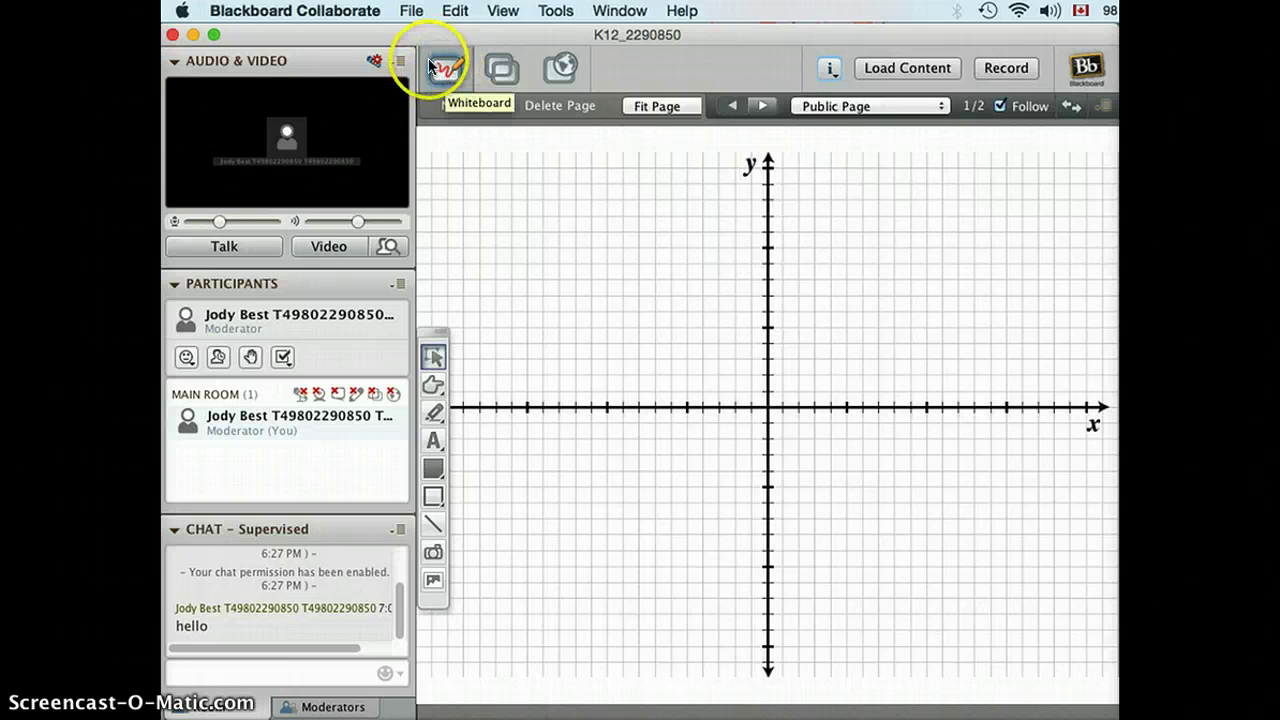
left_click(444, 74)
left_click(503, 68)
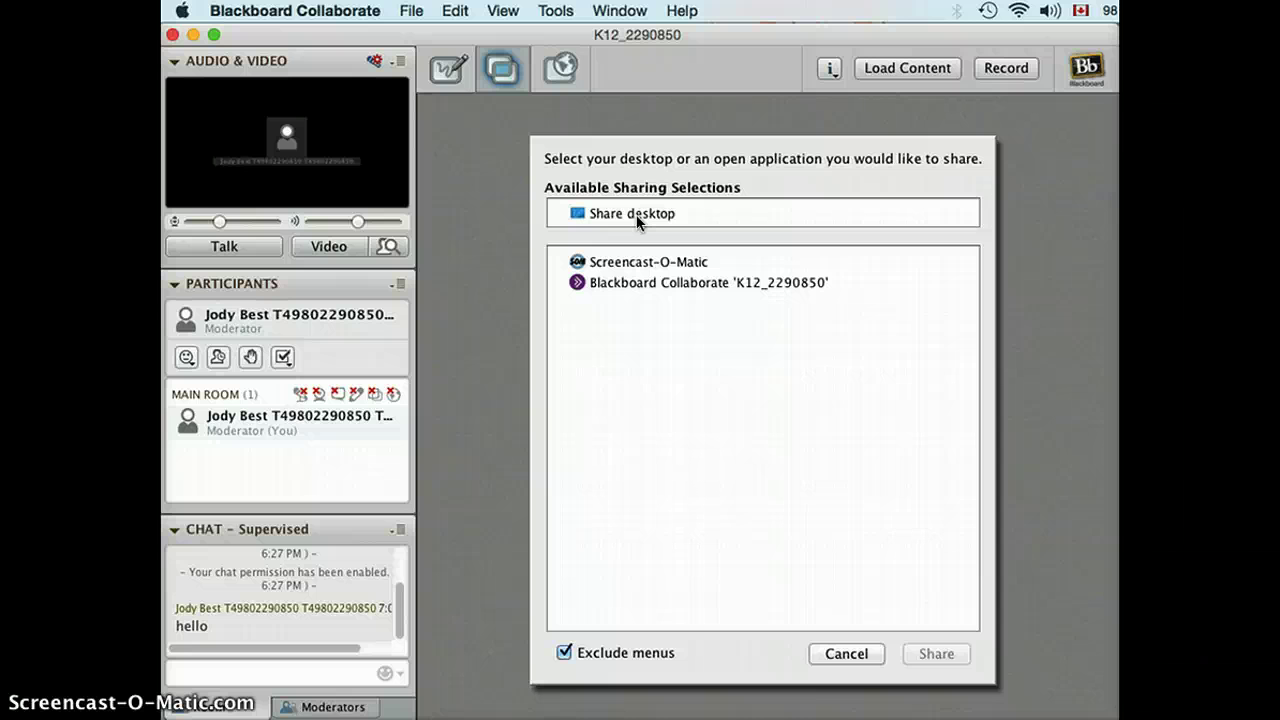
left_click(835, 655)
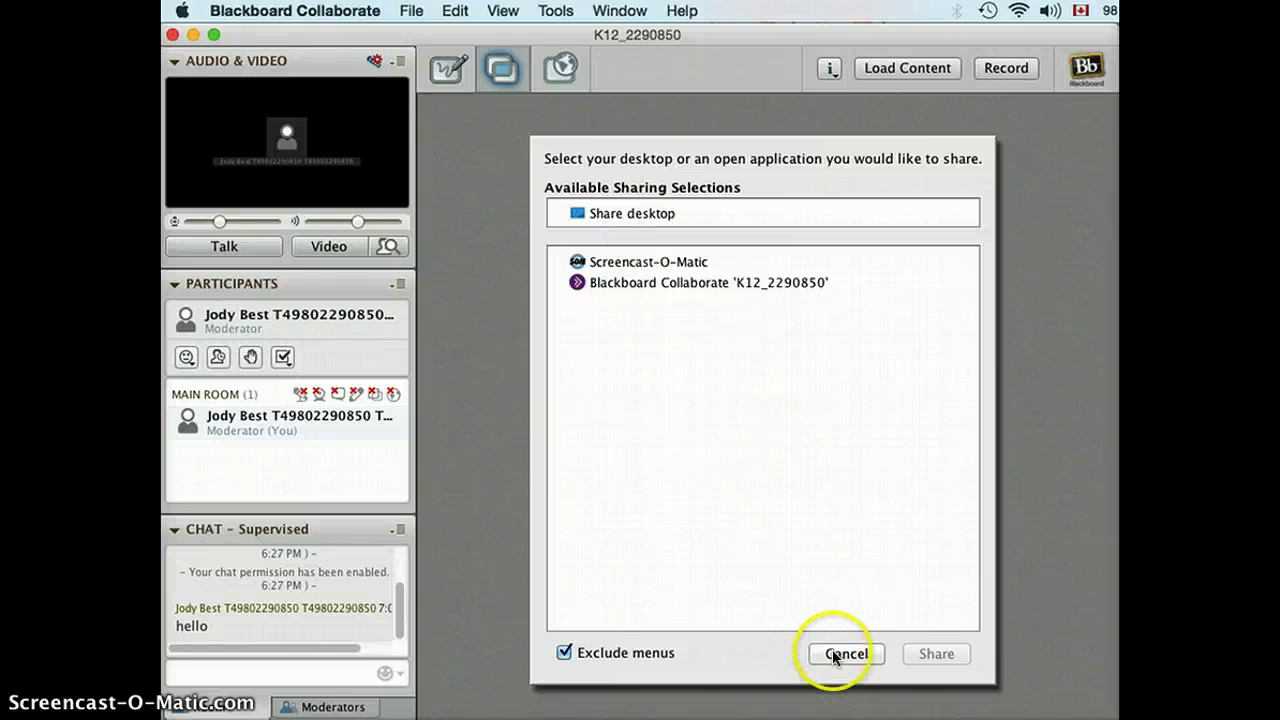
left_click(565, 68)
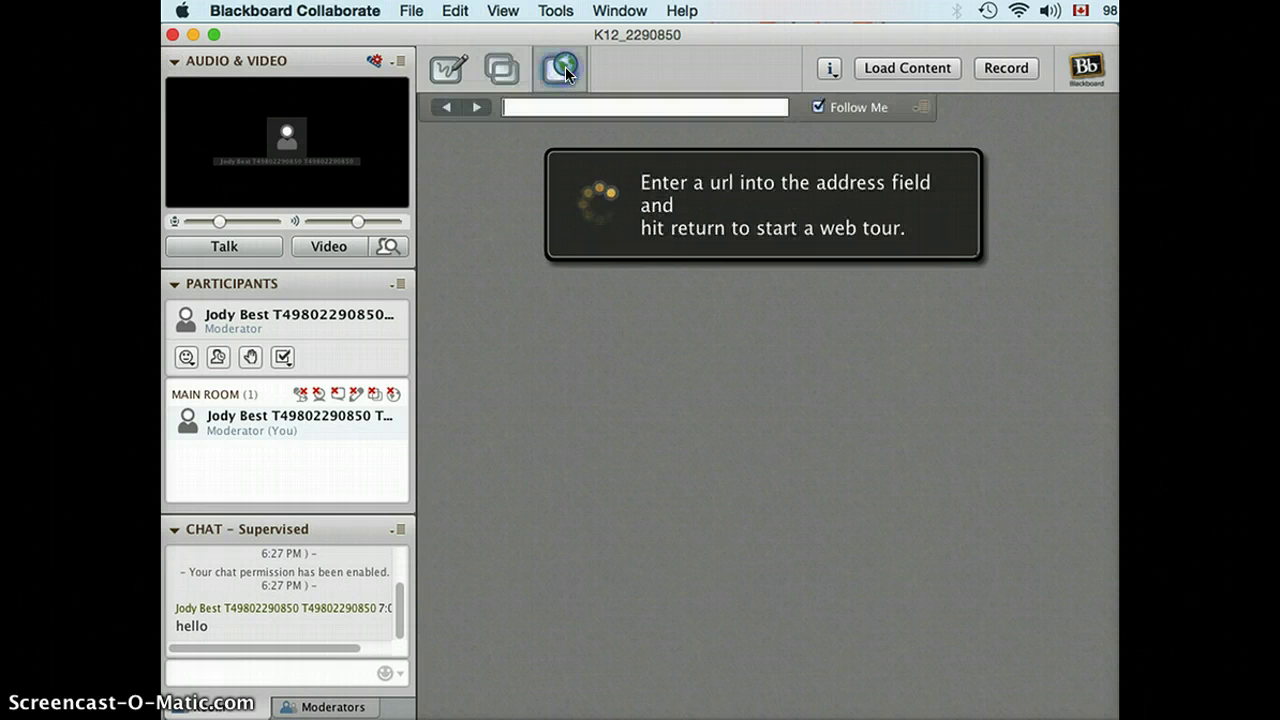
left_click(538, 108)
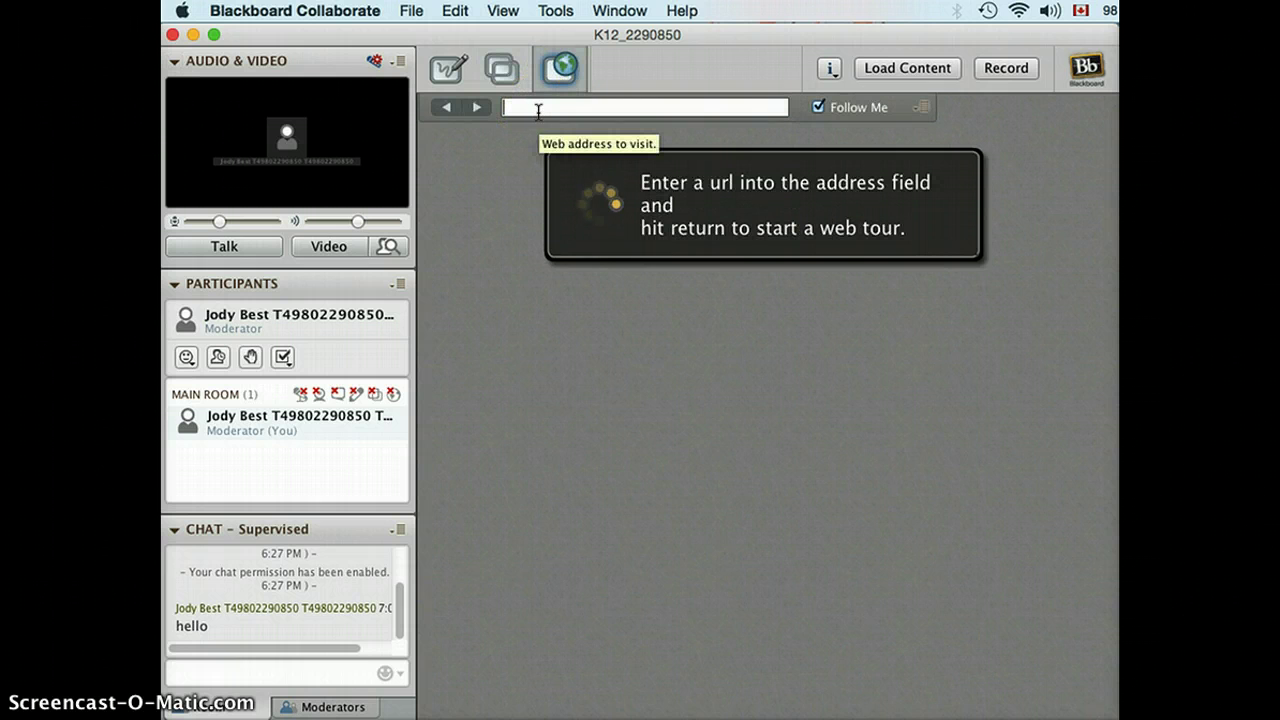
type("www.Youtube.com")
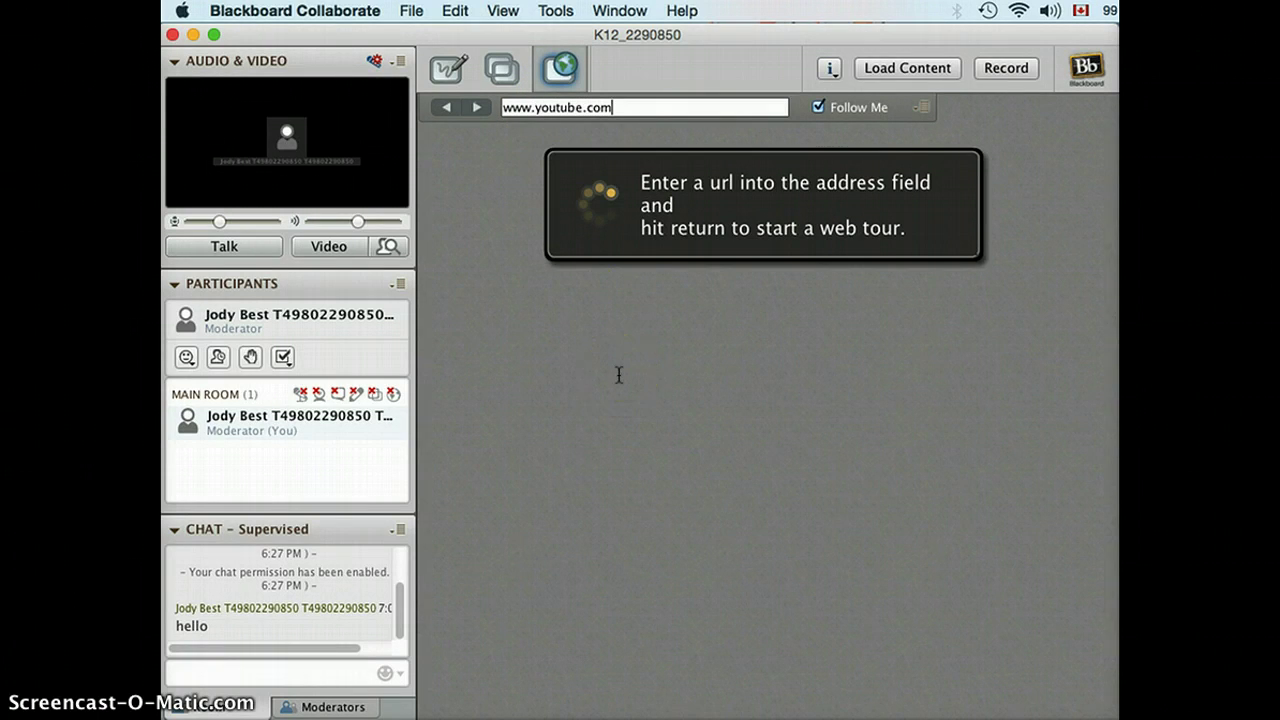
key("Return")
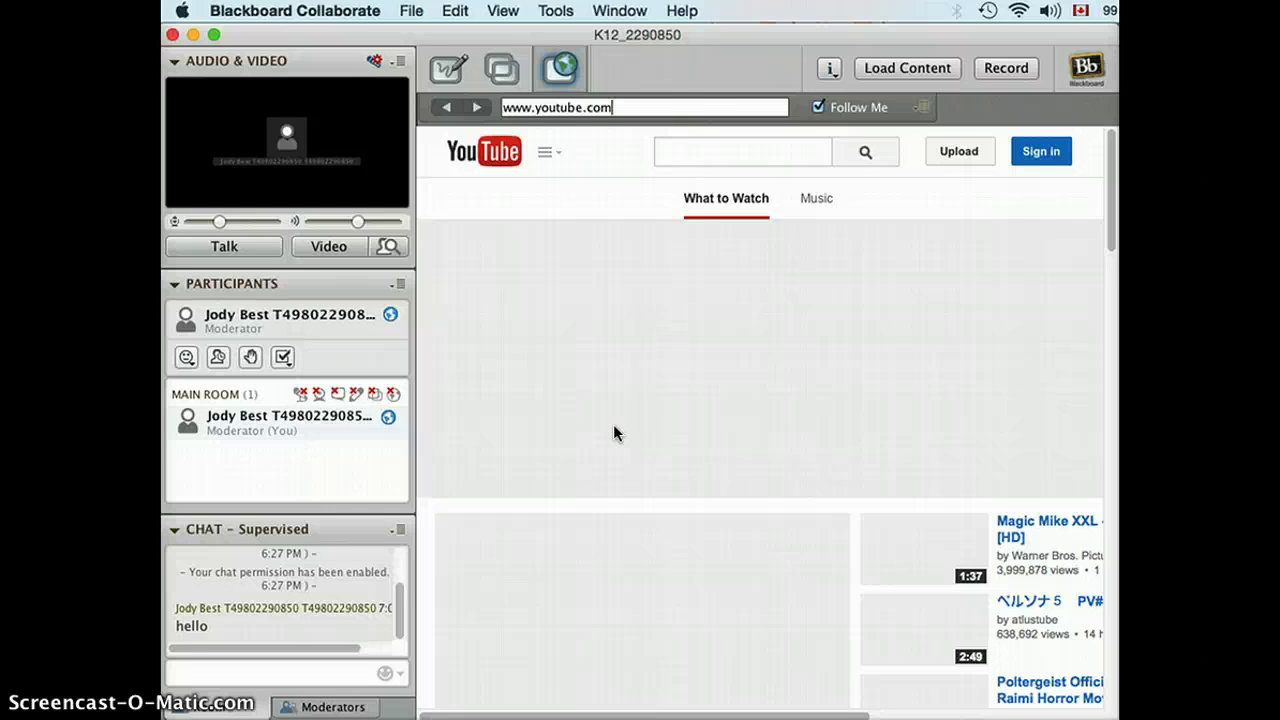
left_click(448, 70)
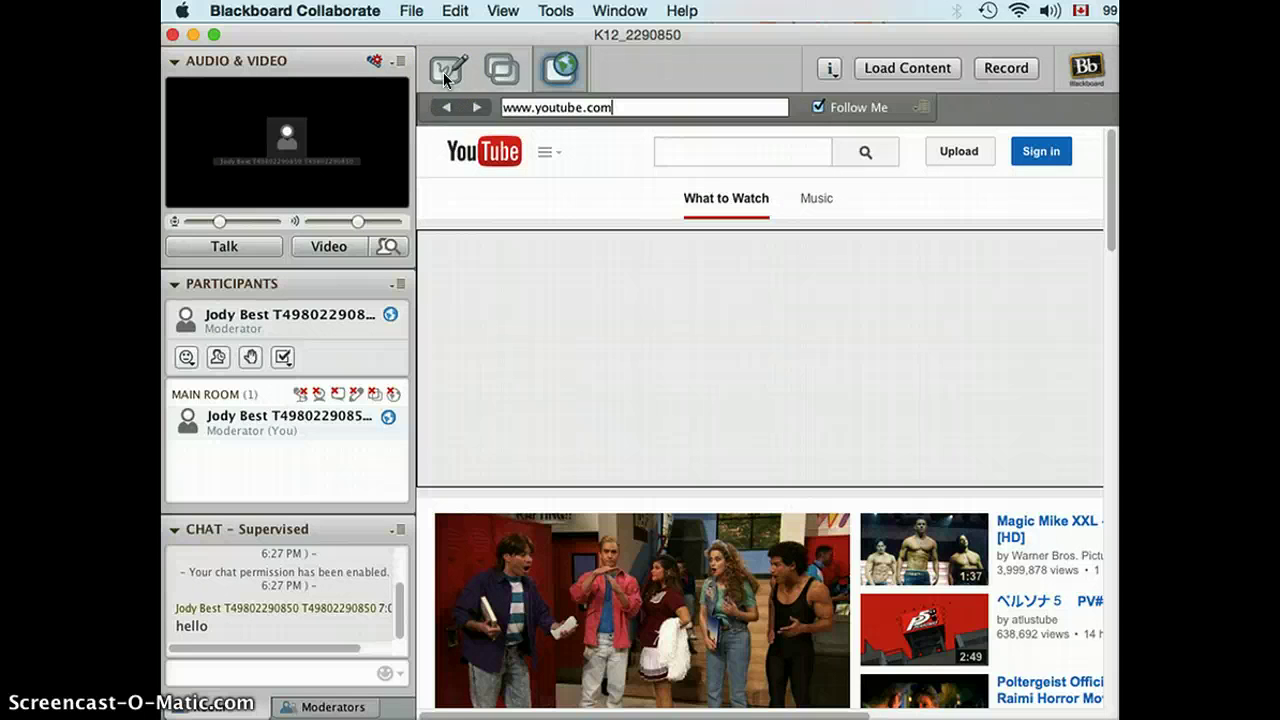
left_click(444, 72)
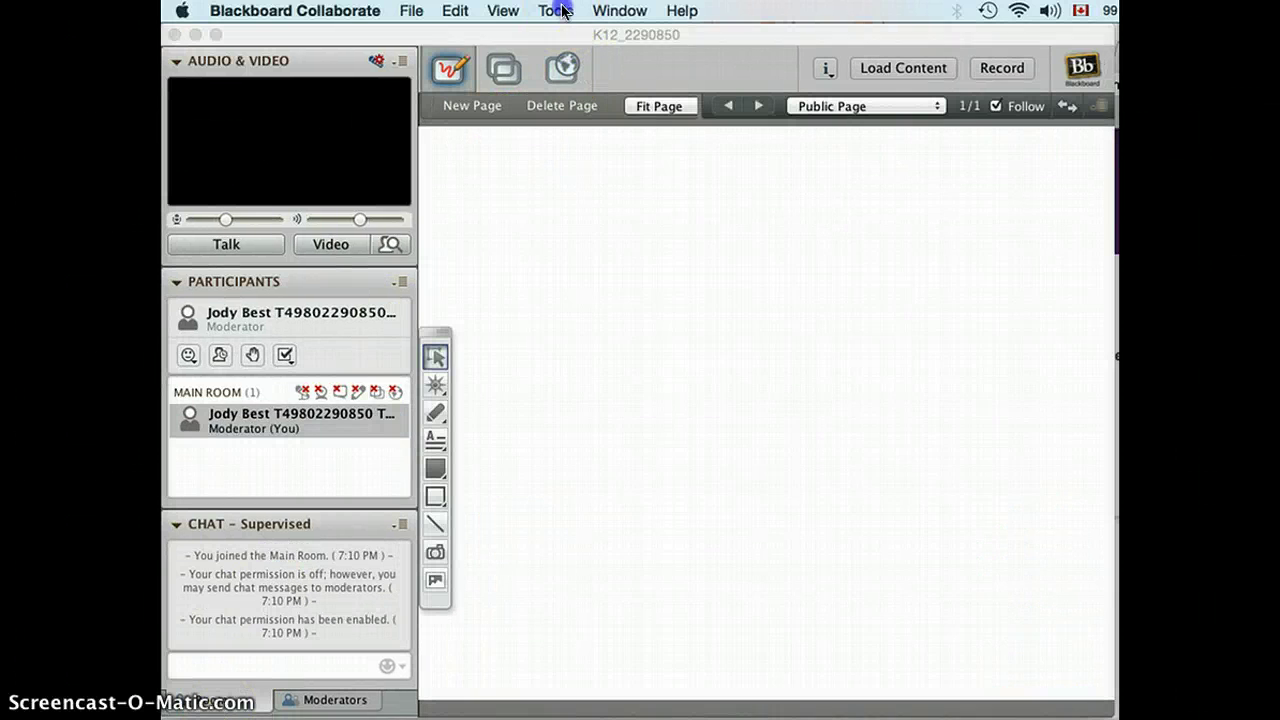
- Examine the breakout room creation settings, including dividing participants into groups of 4, and cancel without creating any rooms
left_click(556, 10)
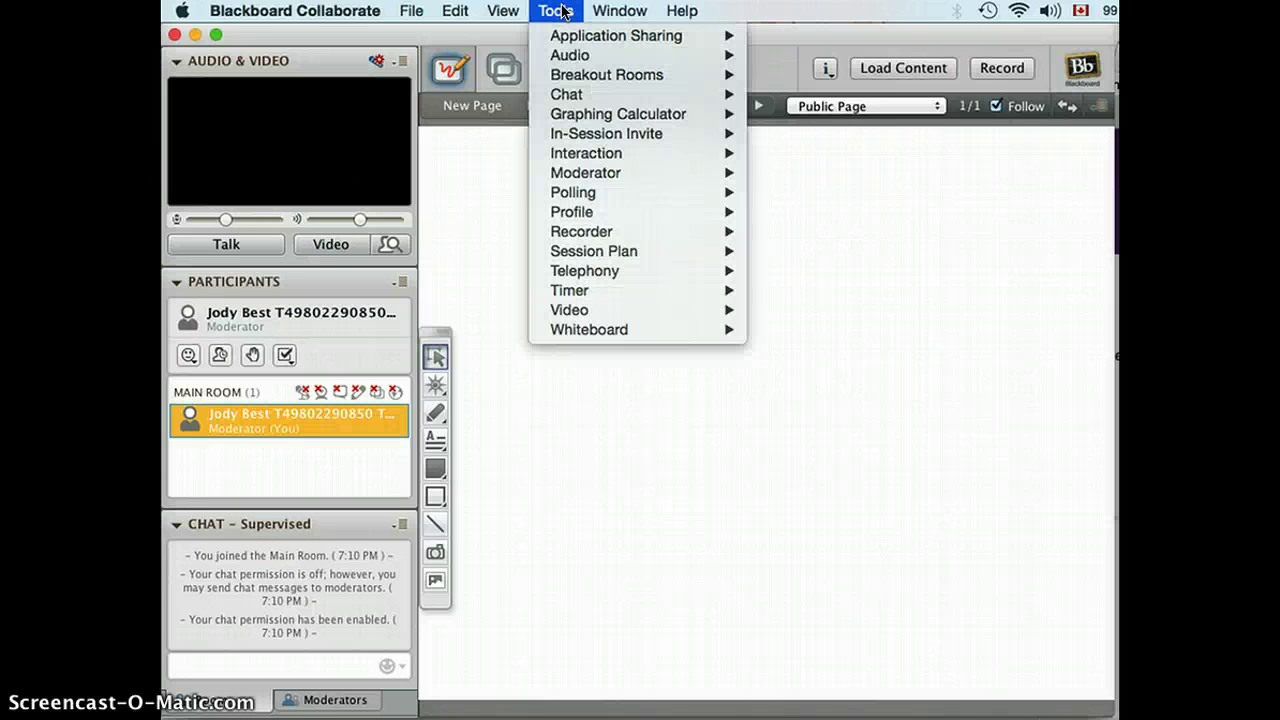
mouse_move(566, 74)
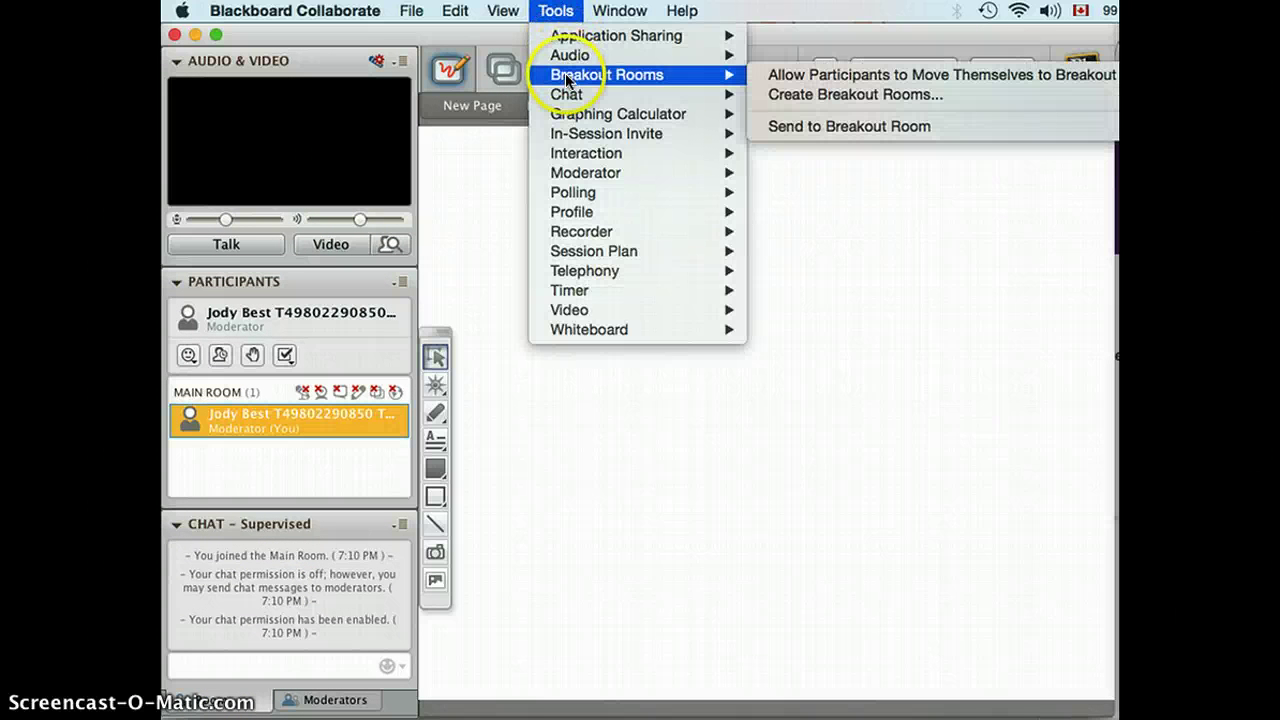
left_click(829, 97)
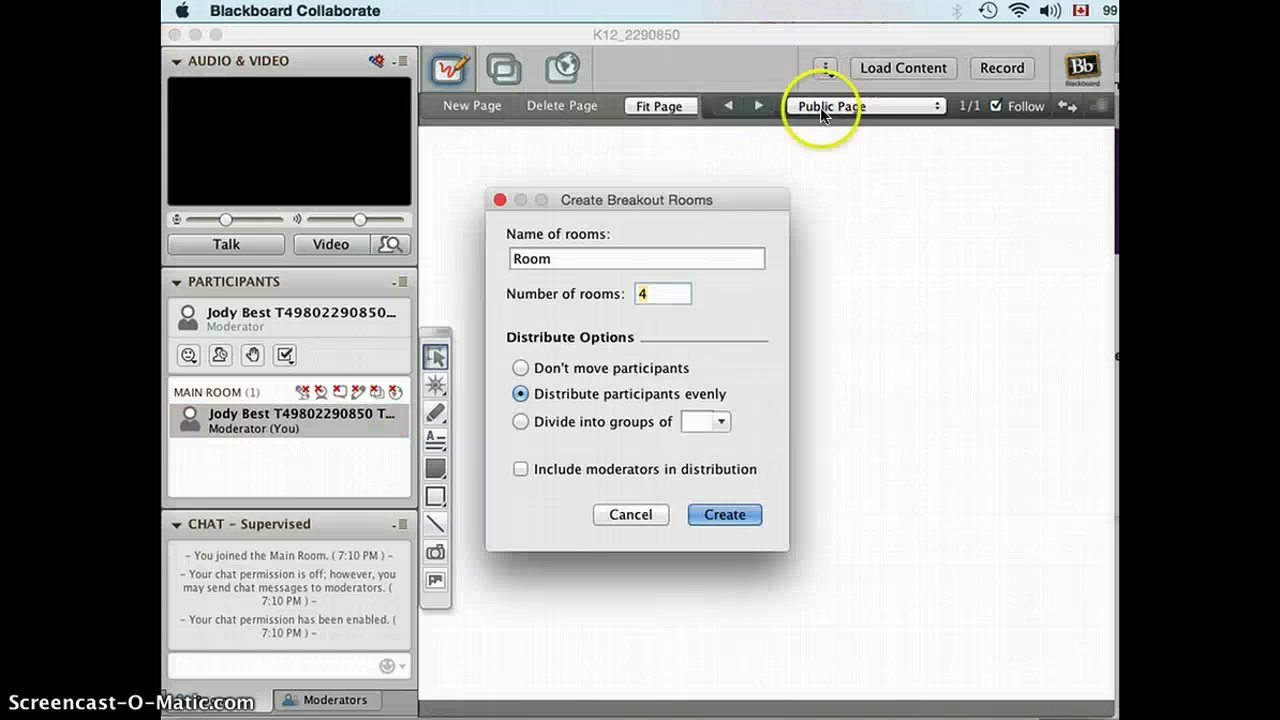
left_click(643, 293)
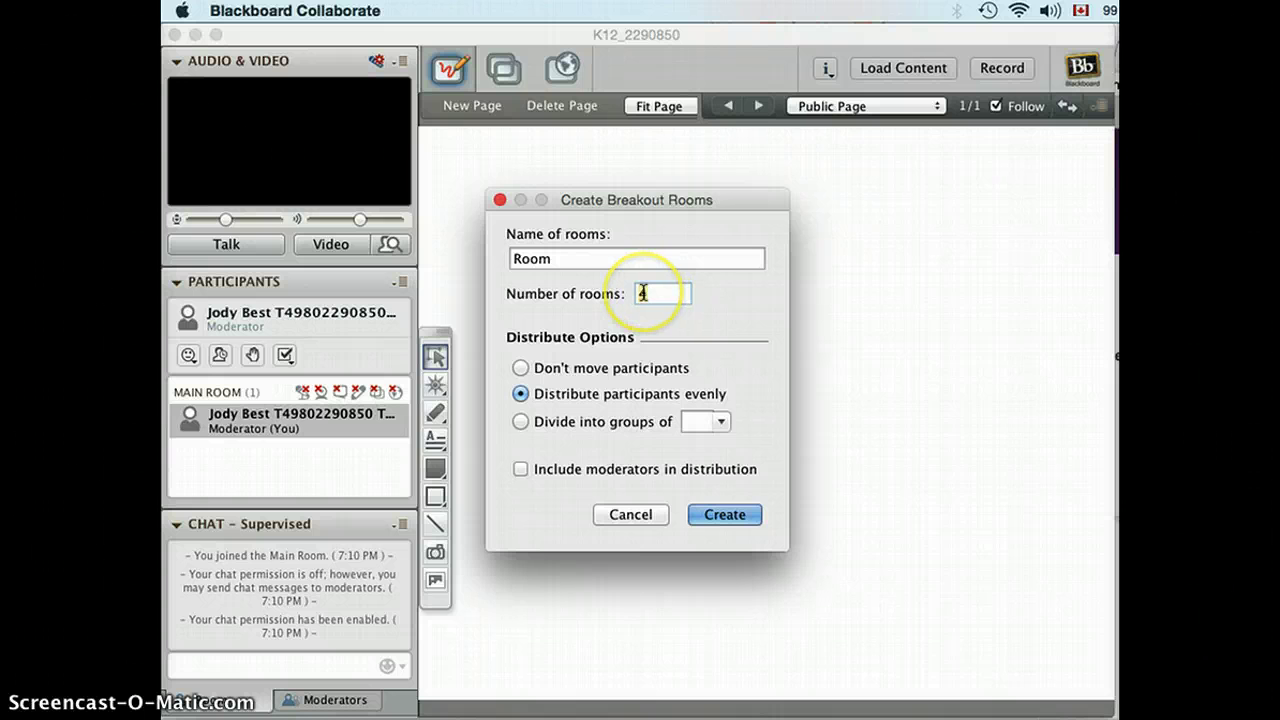
left_click(520, 421)
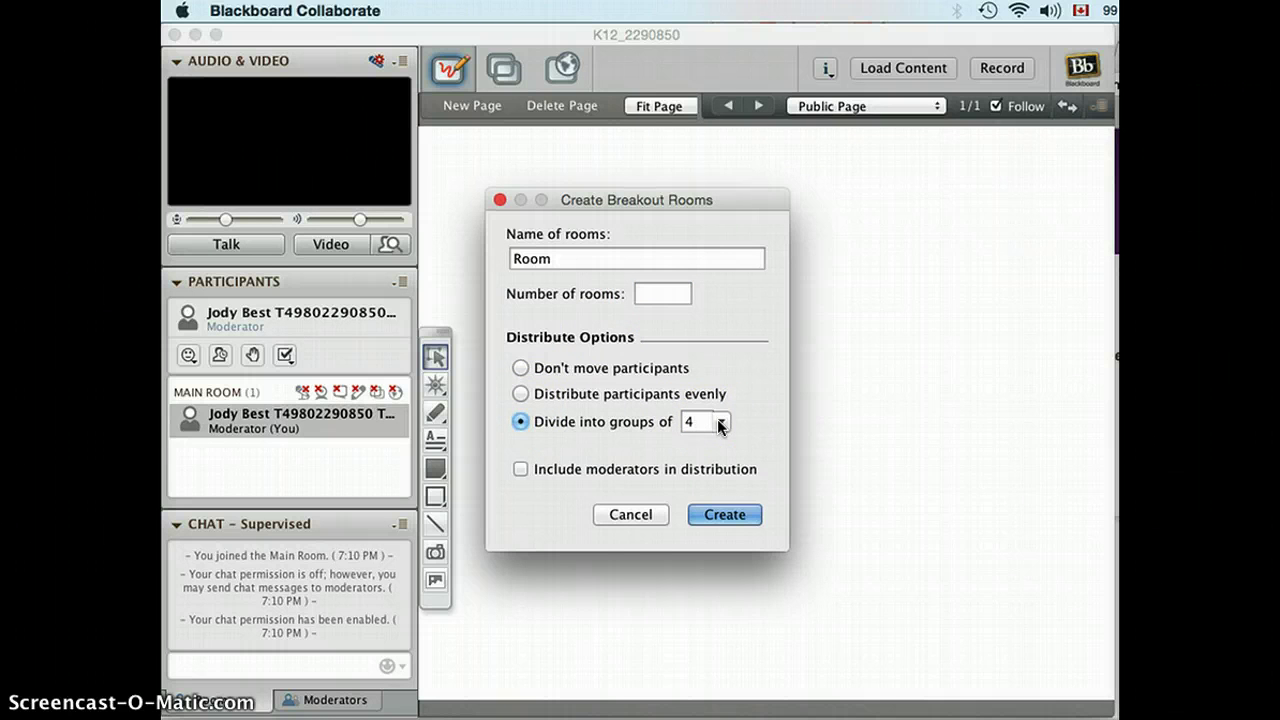
left_click(624, 515)
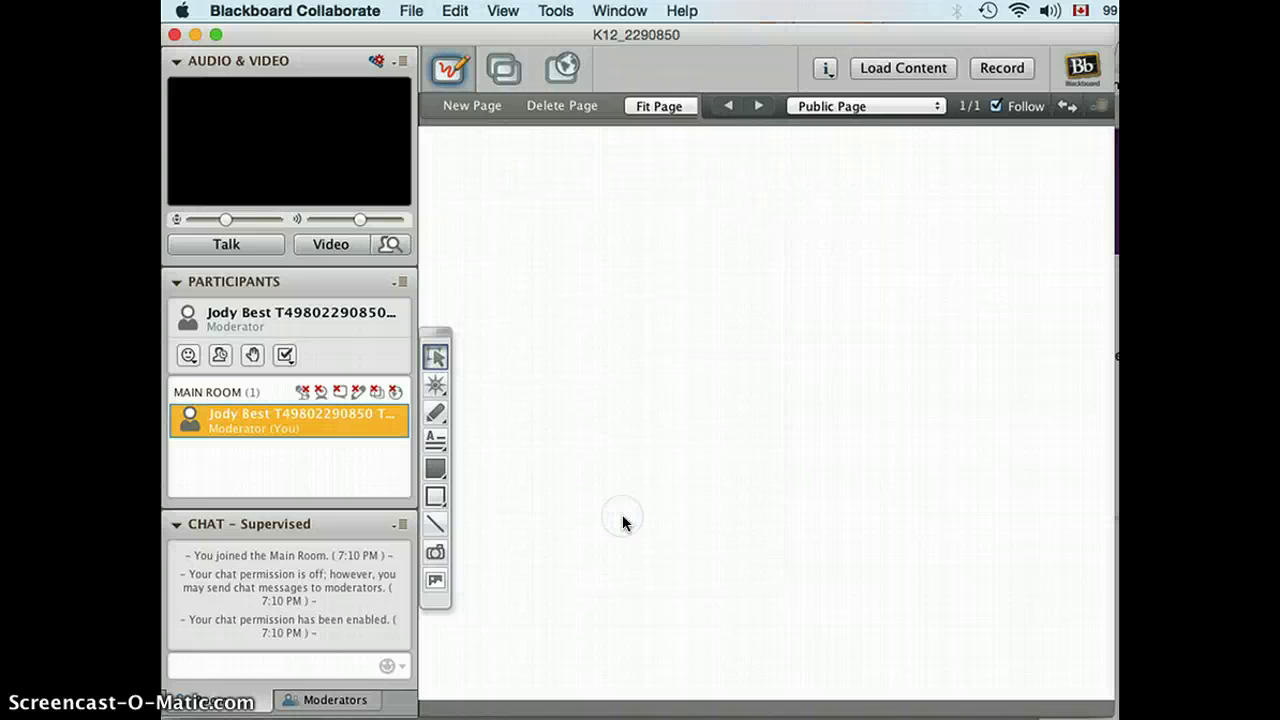
- Look at the save options for the chat, participants list, quiz and whiteboard, and at the view options
left_click(416, 11)
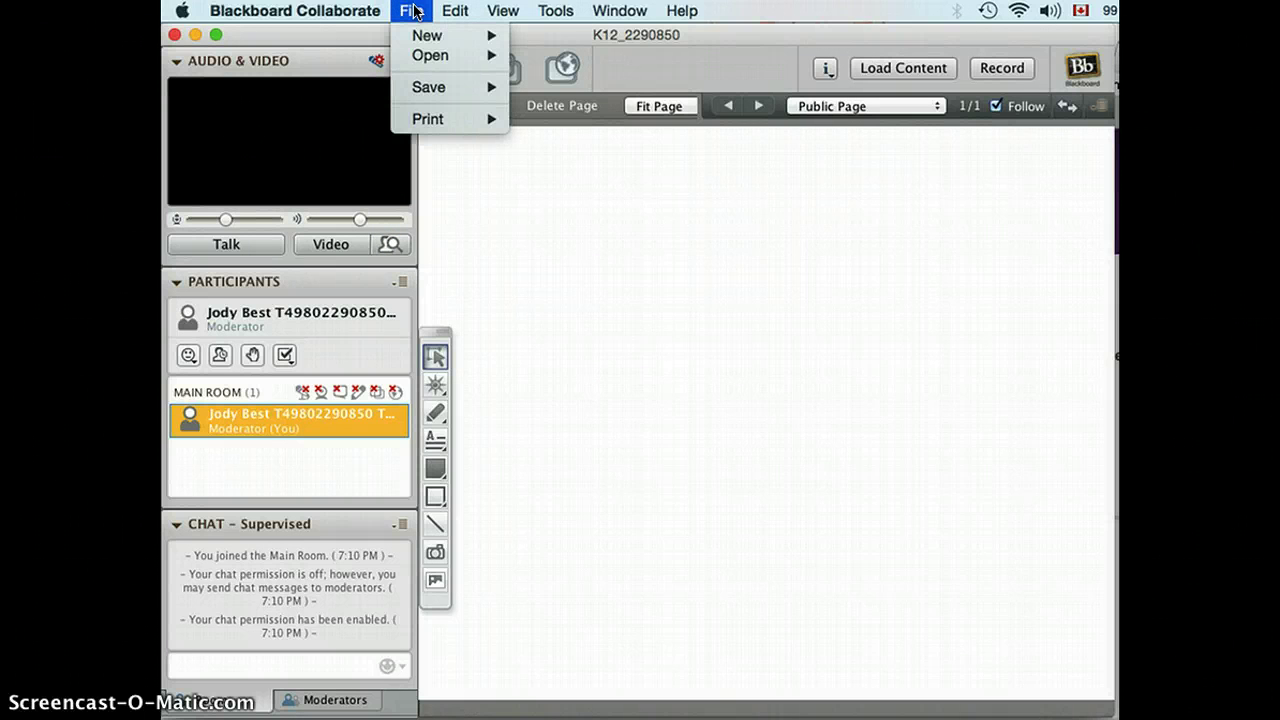
left_click(425, 88)
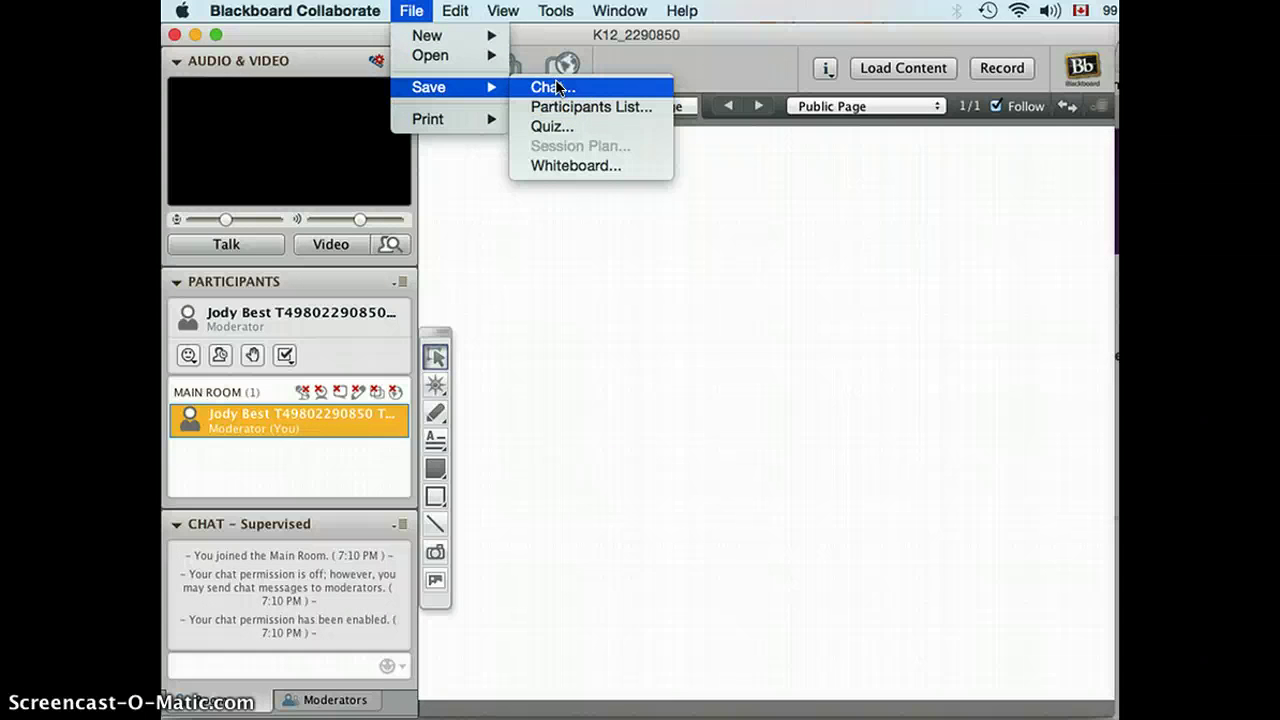
left_click_drag(558, 88, 563, 114)
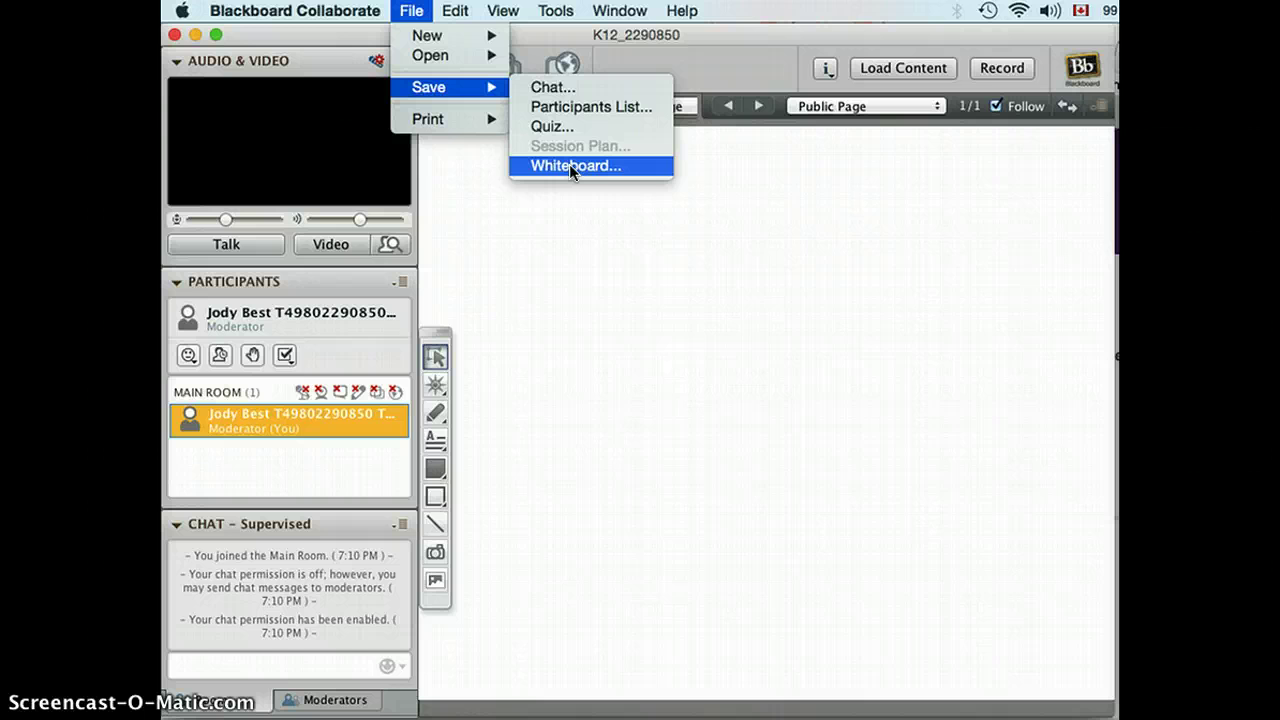
left_click(452, 177)
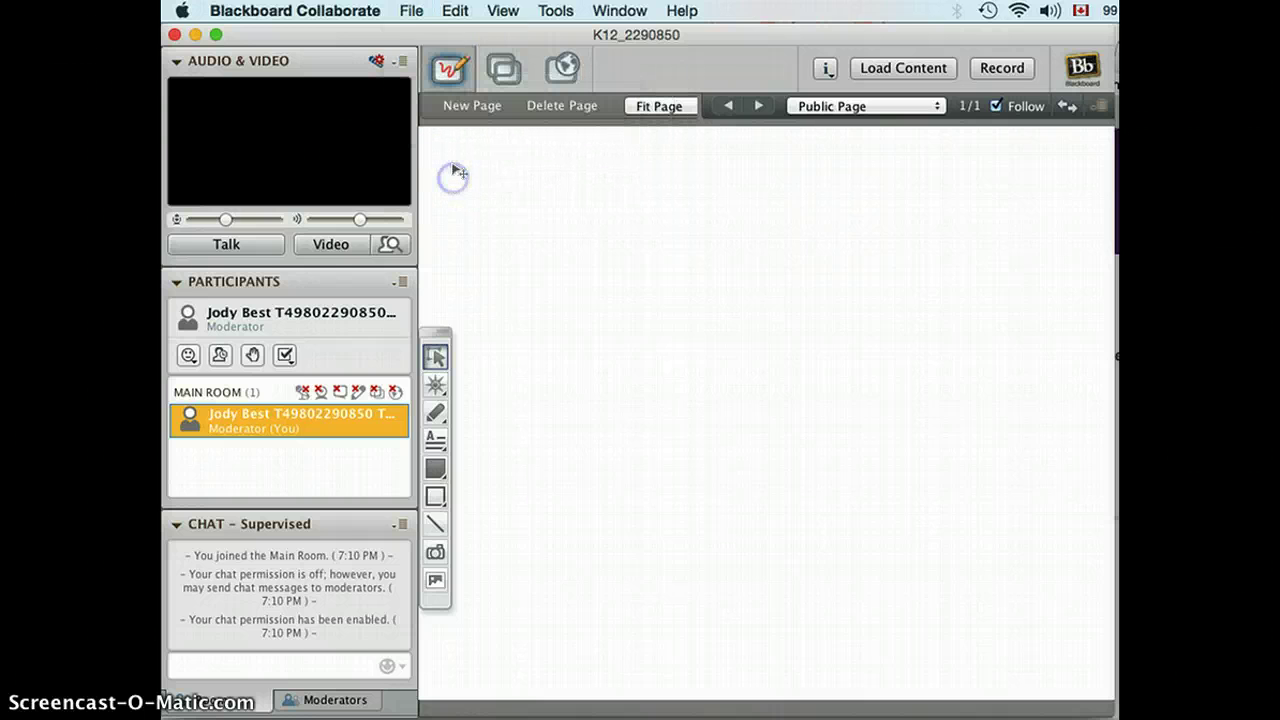
left_click(455, 11)
mouse_move(505, 7)
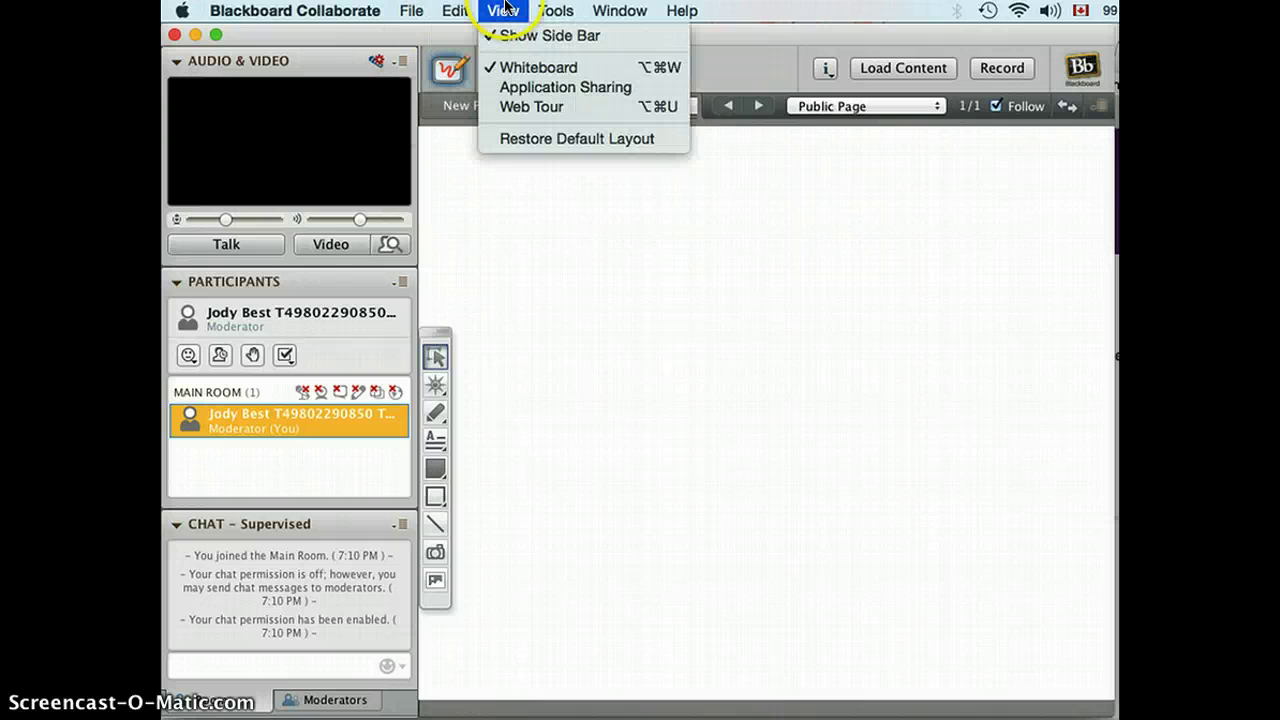
- Examine the tool options for application sharing, in-session invites, moderator privileges, polling and profile visibility without changing any
left_click(549, 12)
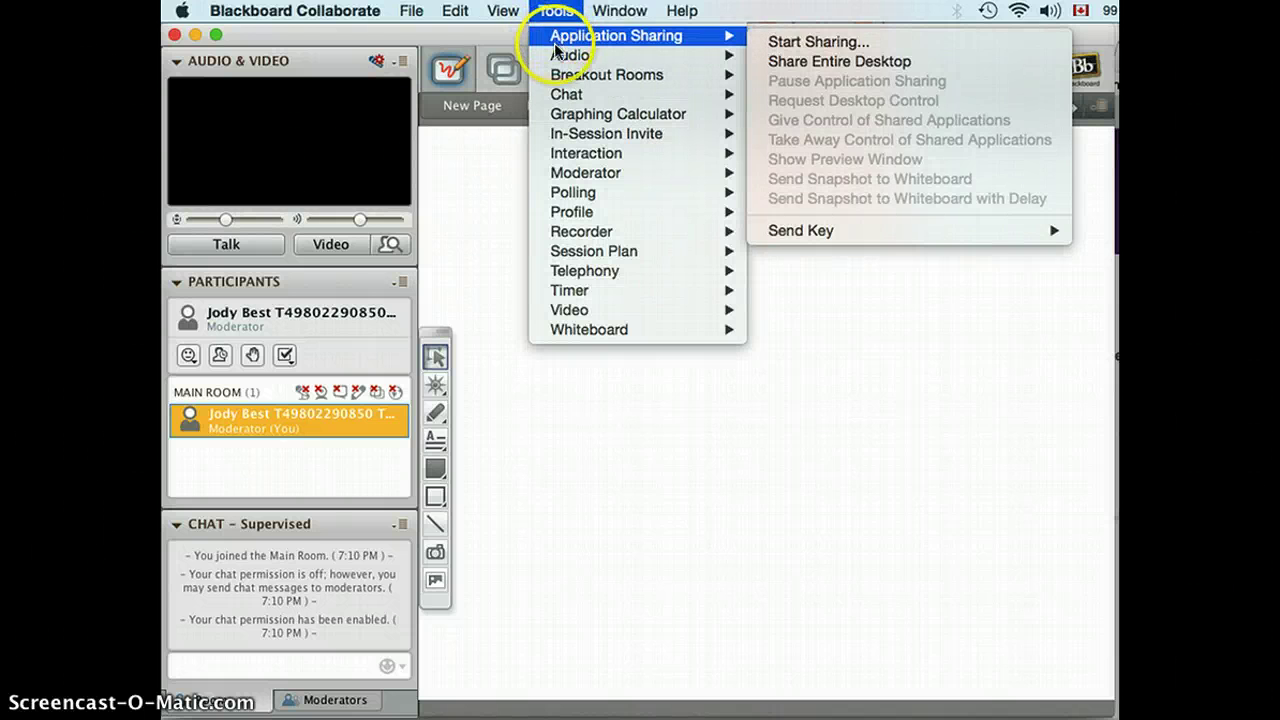
mouse_move(557, 57)
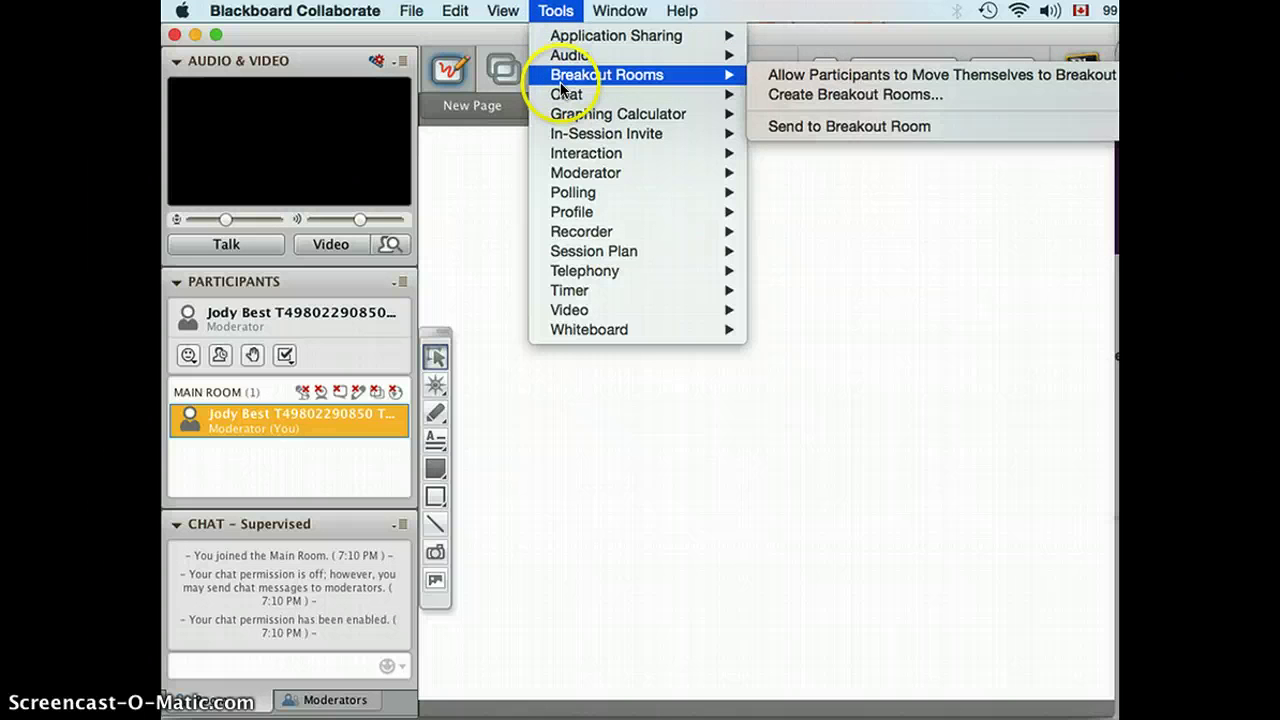
mouse_move(564, 99)
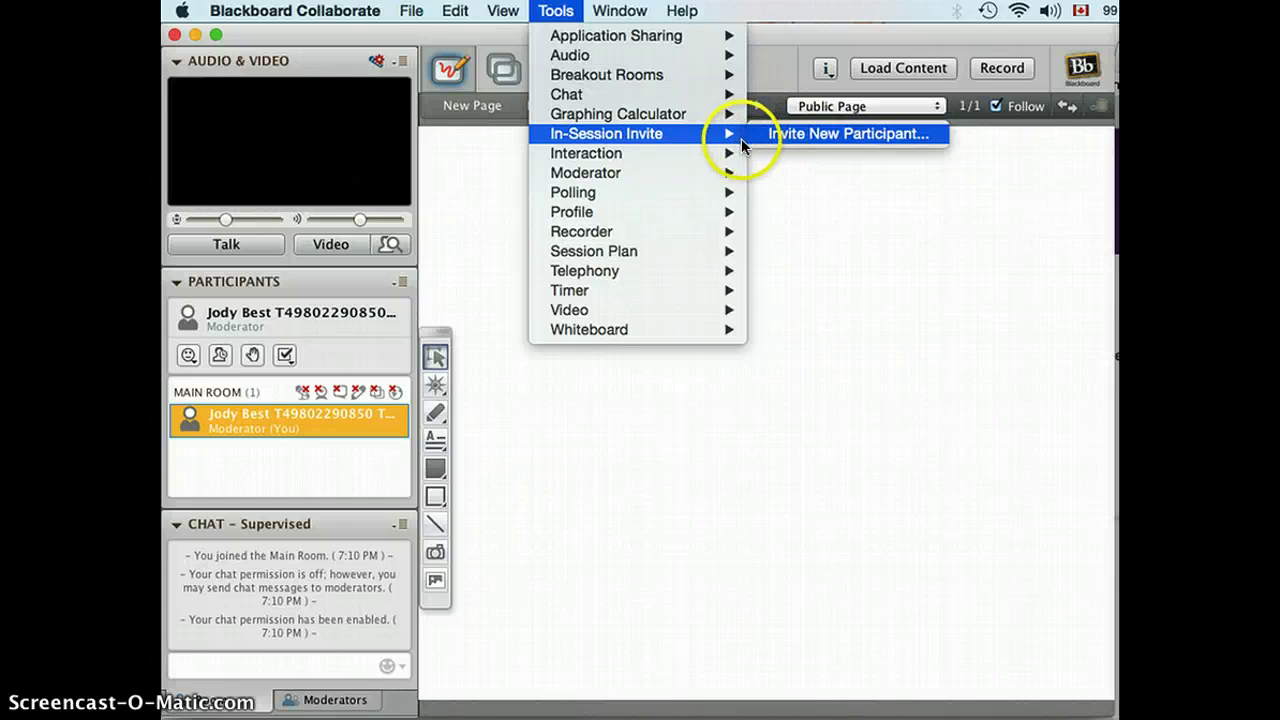
mouse_move(711, 150)
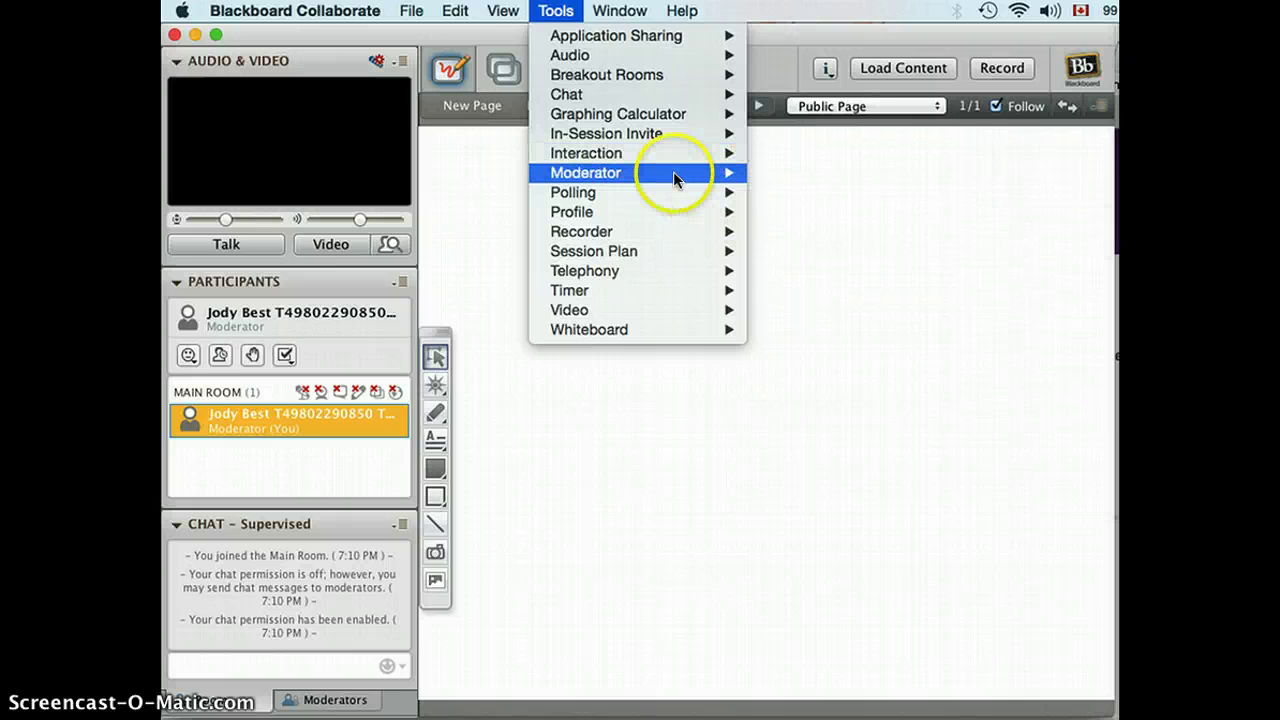
mouse_move(666, 174)
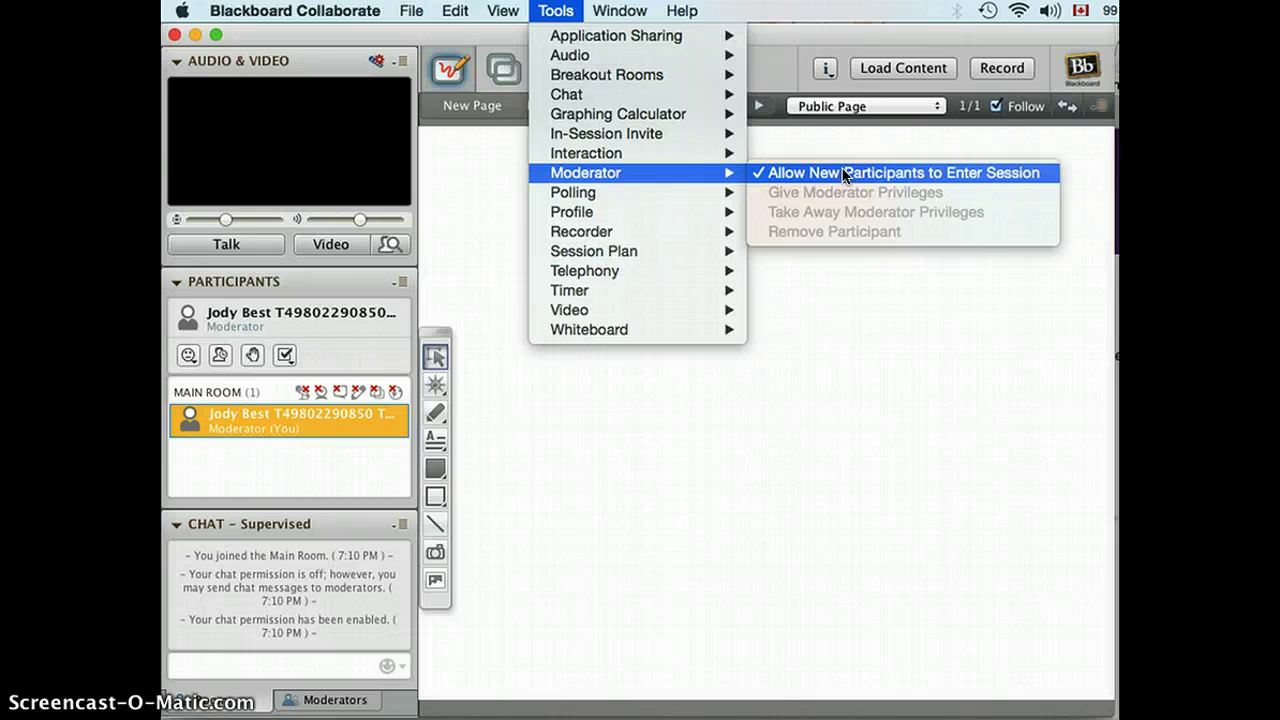
mouse_move(698, 196)
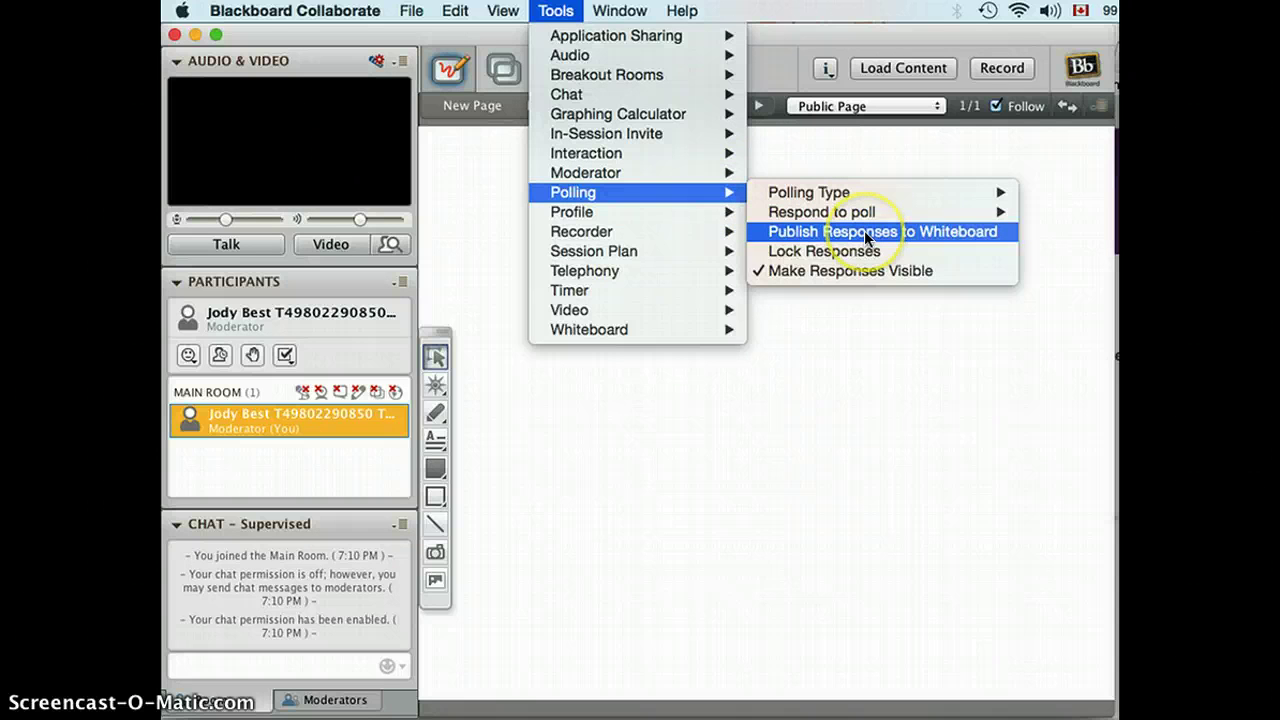
mouse_move(668, 211)
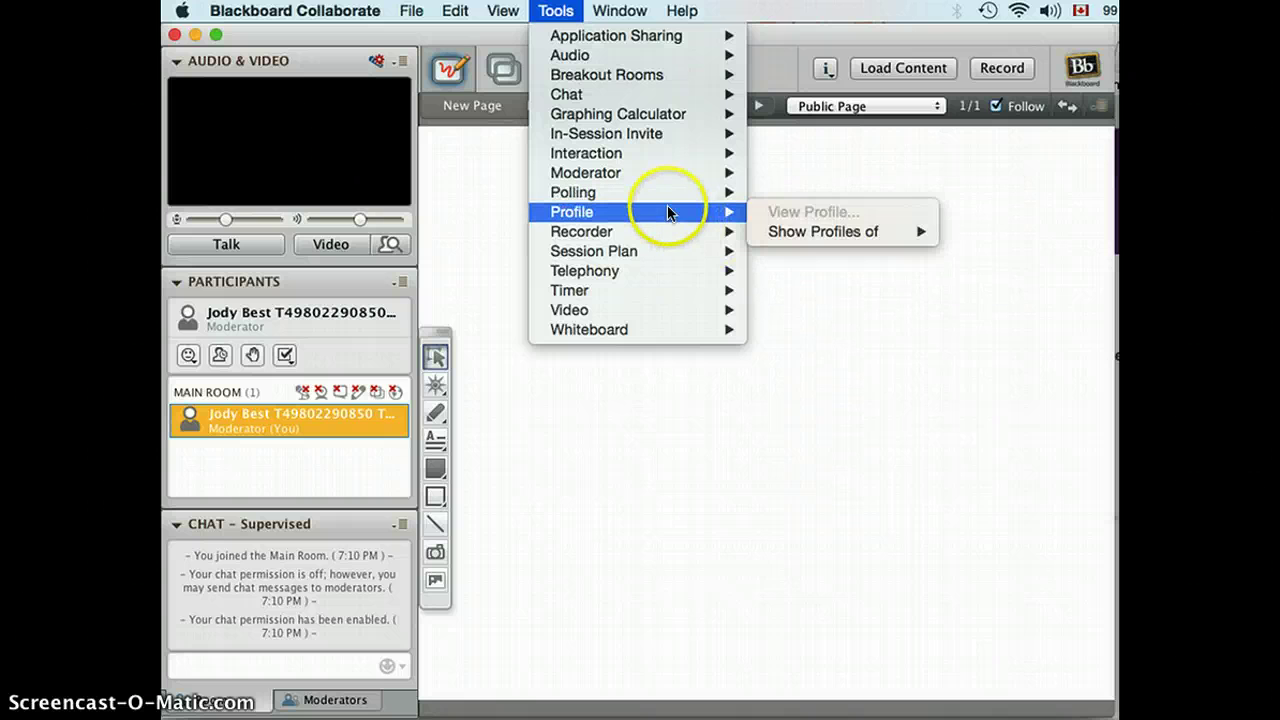
mouse_move(802, 234)
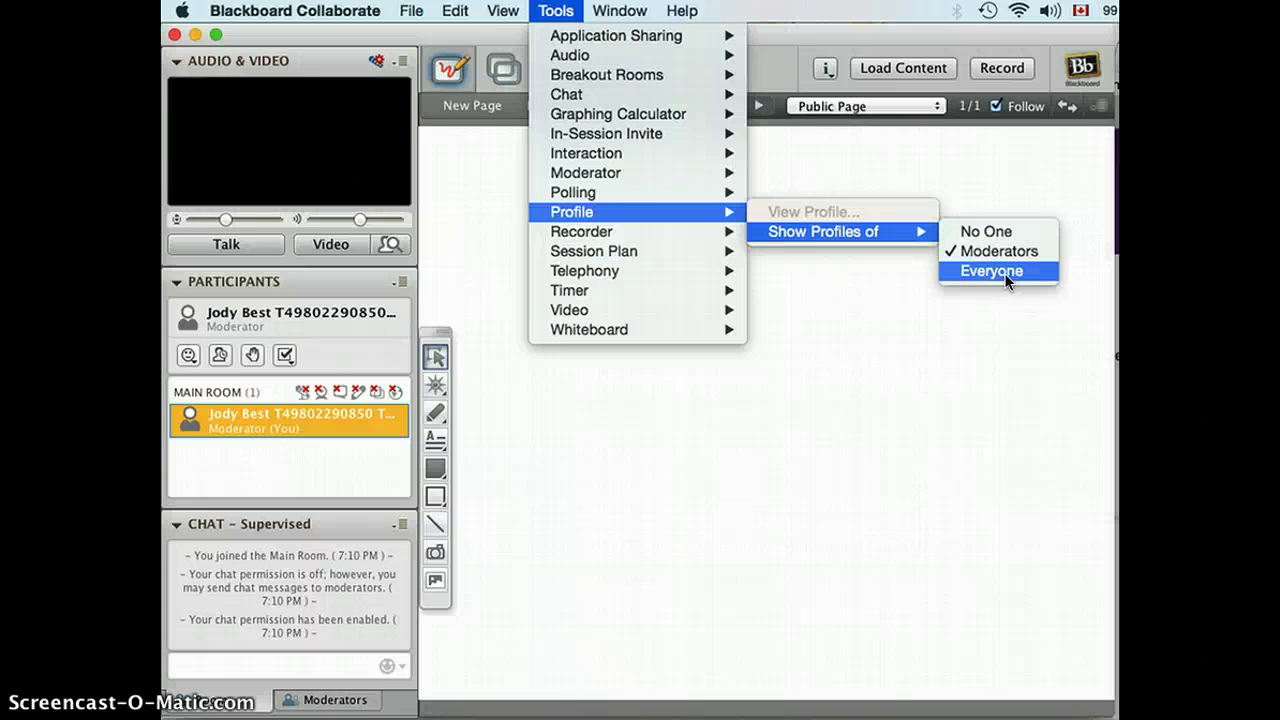
left_click(703, 534)
left_click_drag(188, 355, 596, 525)
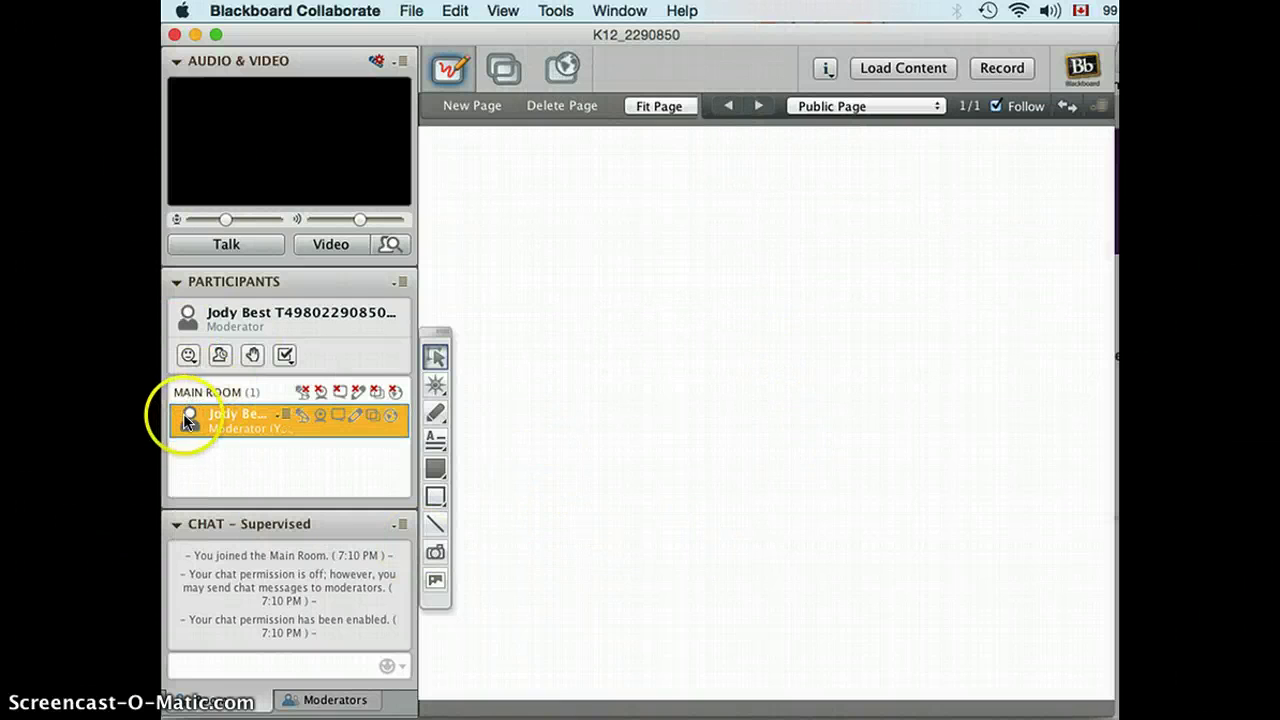
- Examine the tool options for the recorder, telephony, timer, video and whiteboard without changing any
left_click(555, 11)
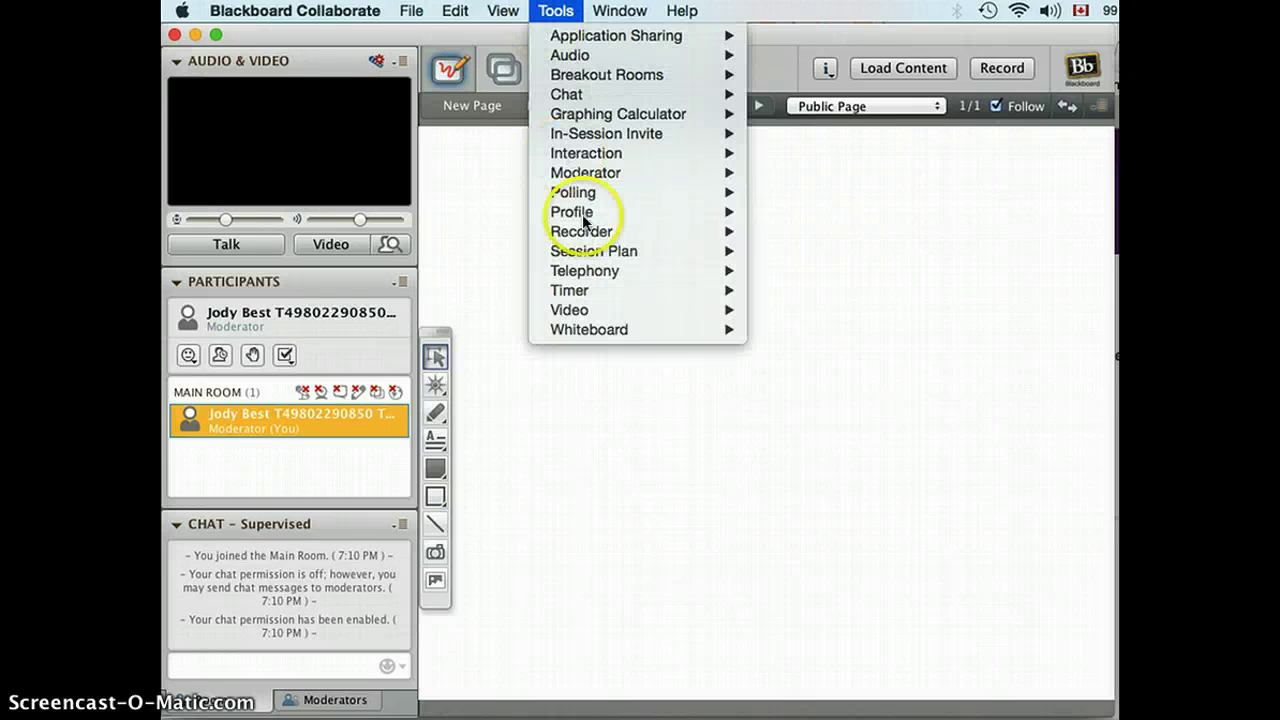
mouse_move(584, 233)
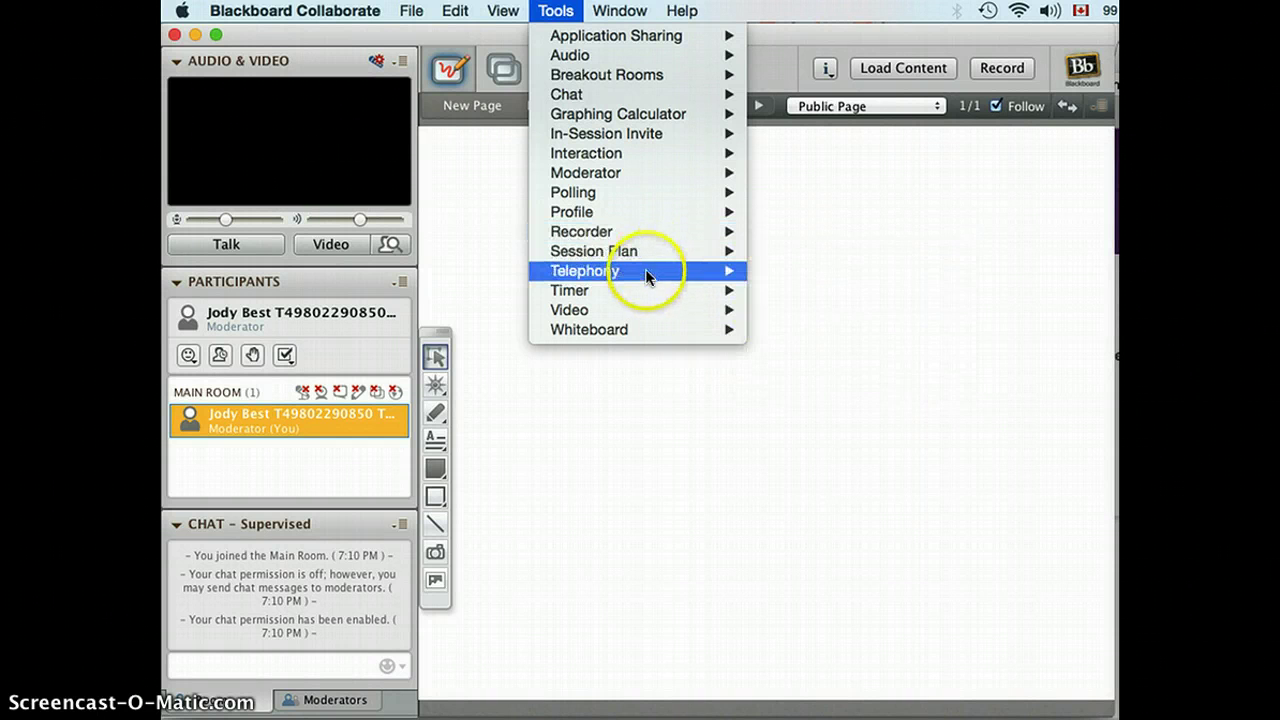
mouse_move(643, 272)
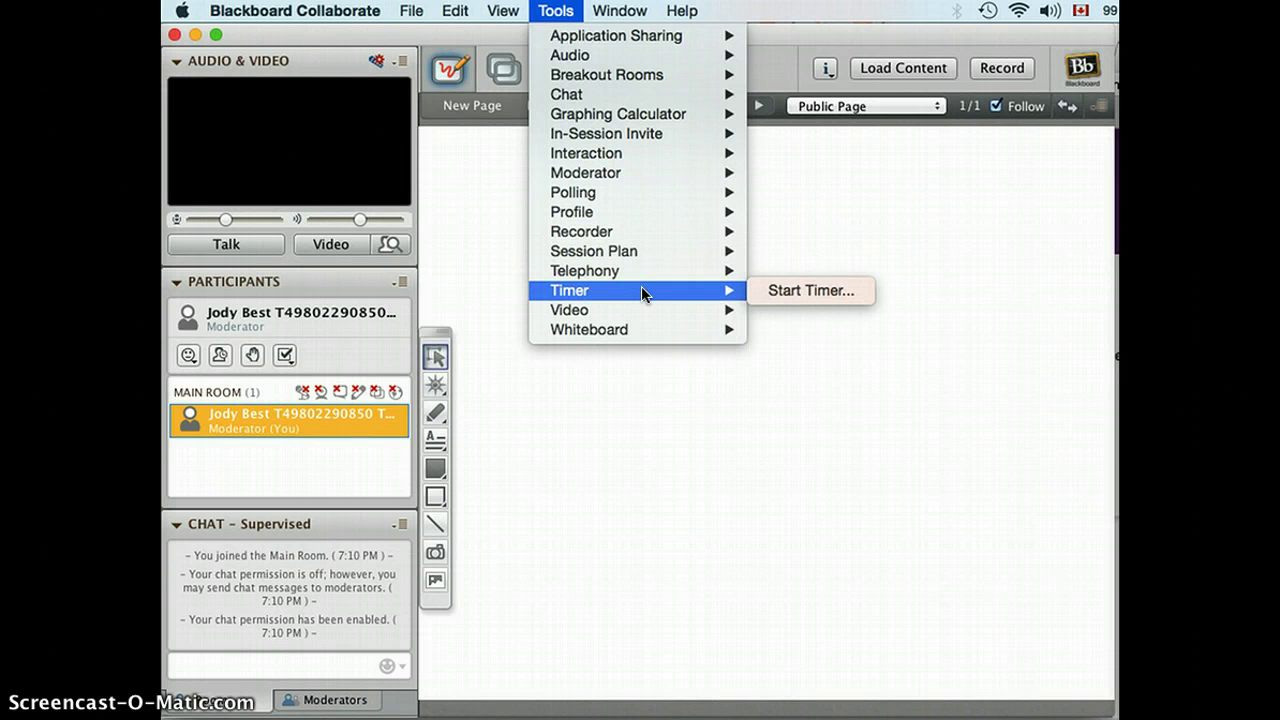
mouse_move(676, 310)
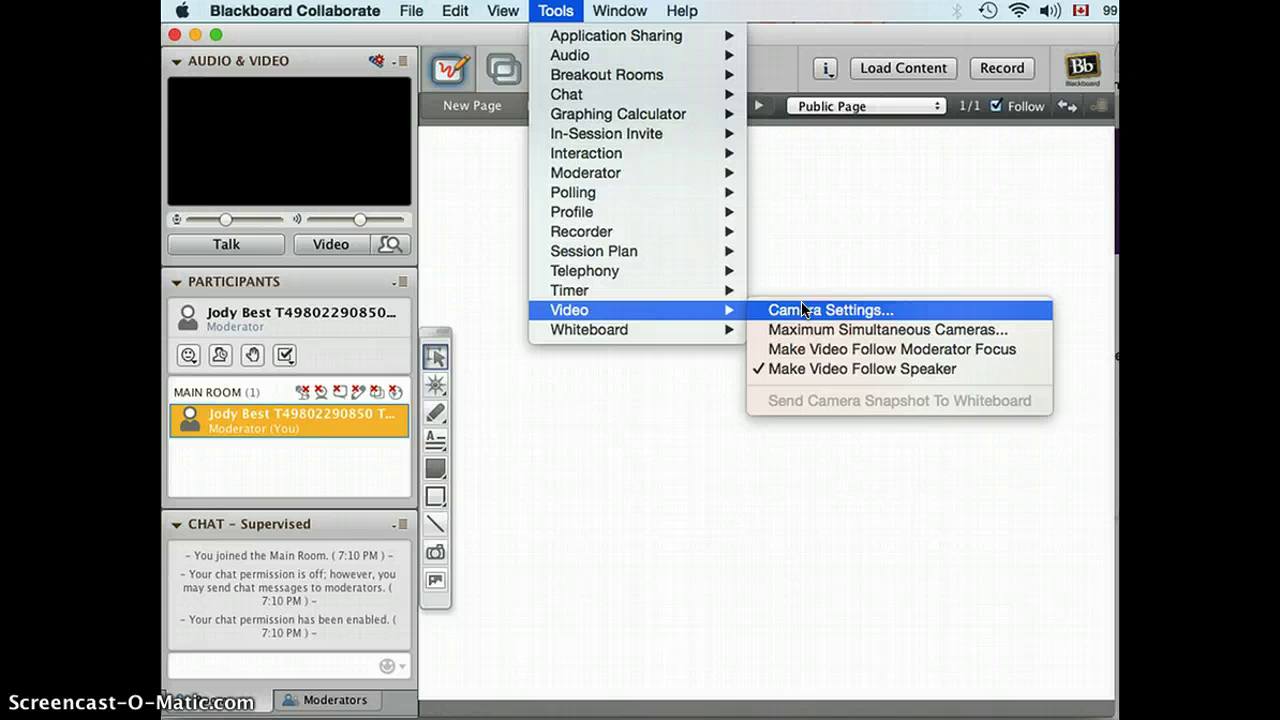
mouse_move(726, 334)
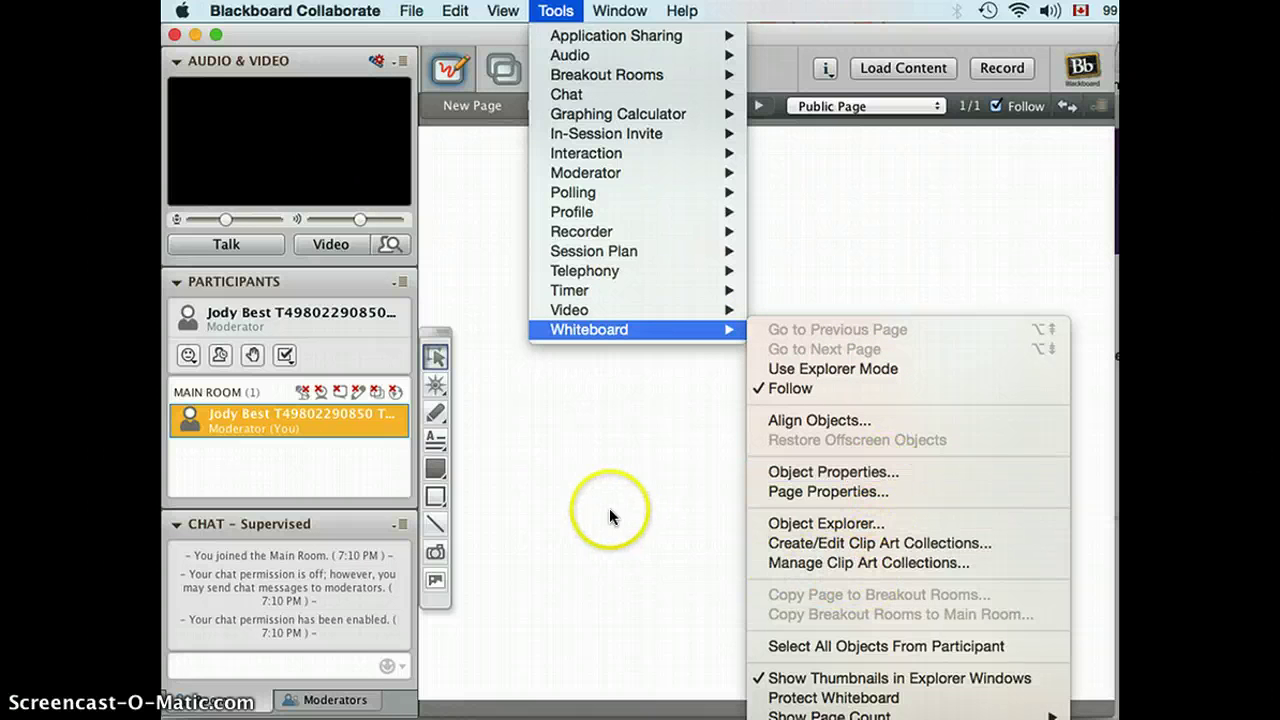
- Create four breakout rooms, Room 1 to Room 4
mouse_move(653, 76)
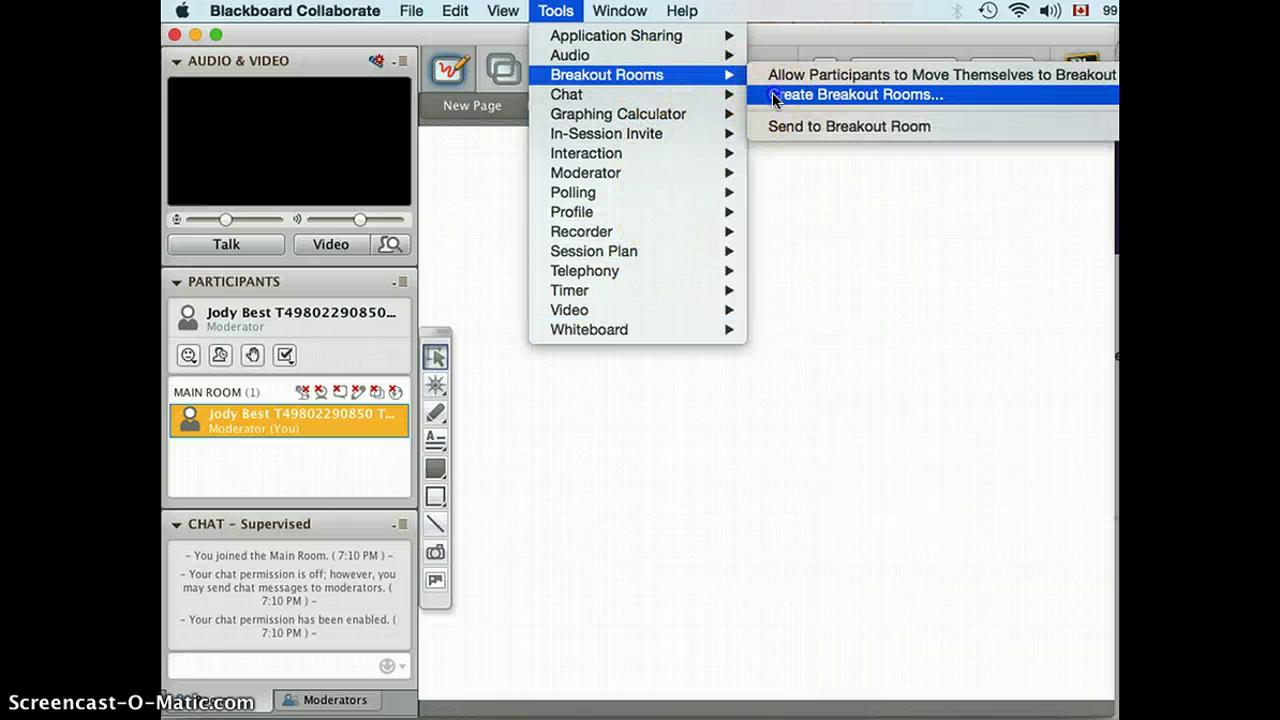
left_click(772, 92)
left_click(703, 512)
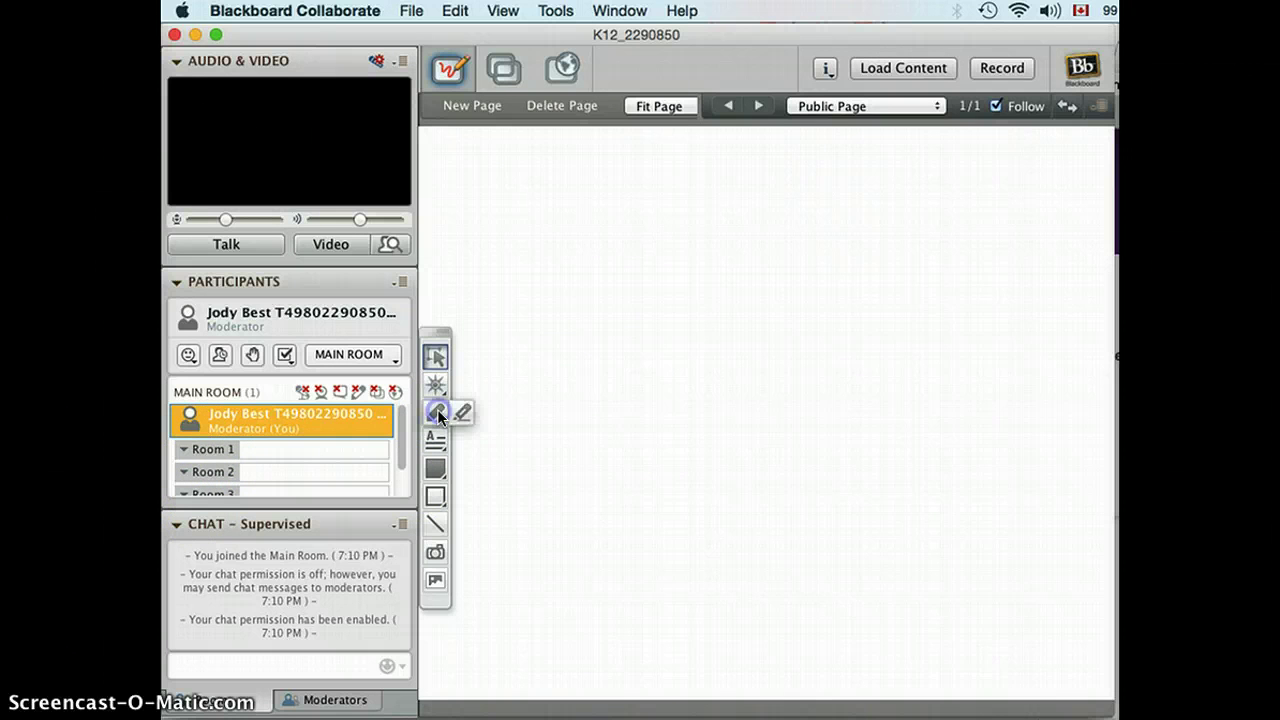
- Draw a freehand black scribble of overlapping loops in the middle of the main room's whiteboard and return to the selection tool
left_click(435, 411)
mouse_move(630, 358)
left_mouse_down()
mouse_move(683, 400)
mouse_move(717, 303)
mouse_move(689, 291)
mouse_move(707, 370)
mouse_move(749, 306)
mouse_move(800, 431)
mouse_move(818, 266)
left_mouse_up()
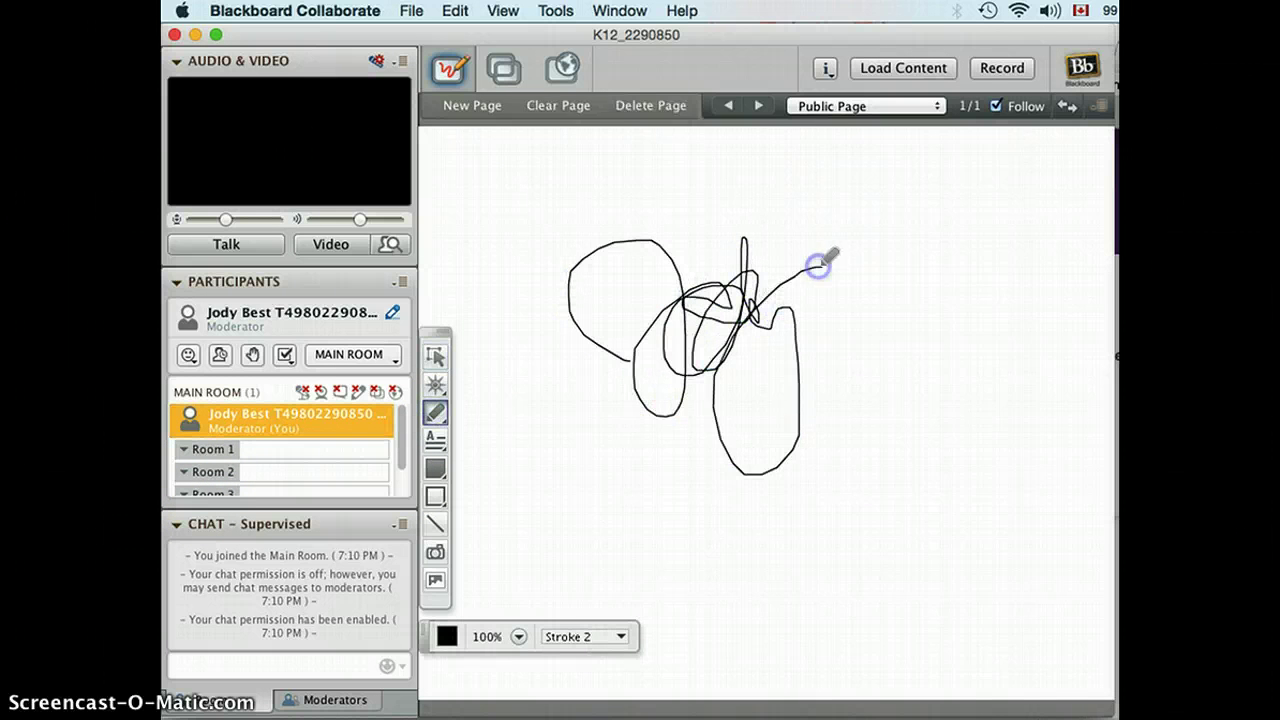
left_click(435, 355)
- Copy the current whiteboard page to all four breakout rooms
right_click(567, 382)
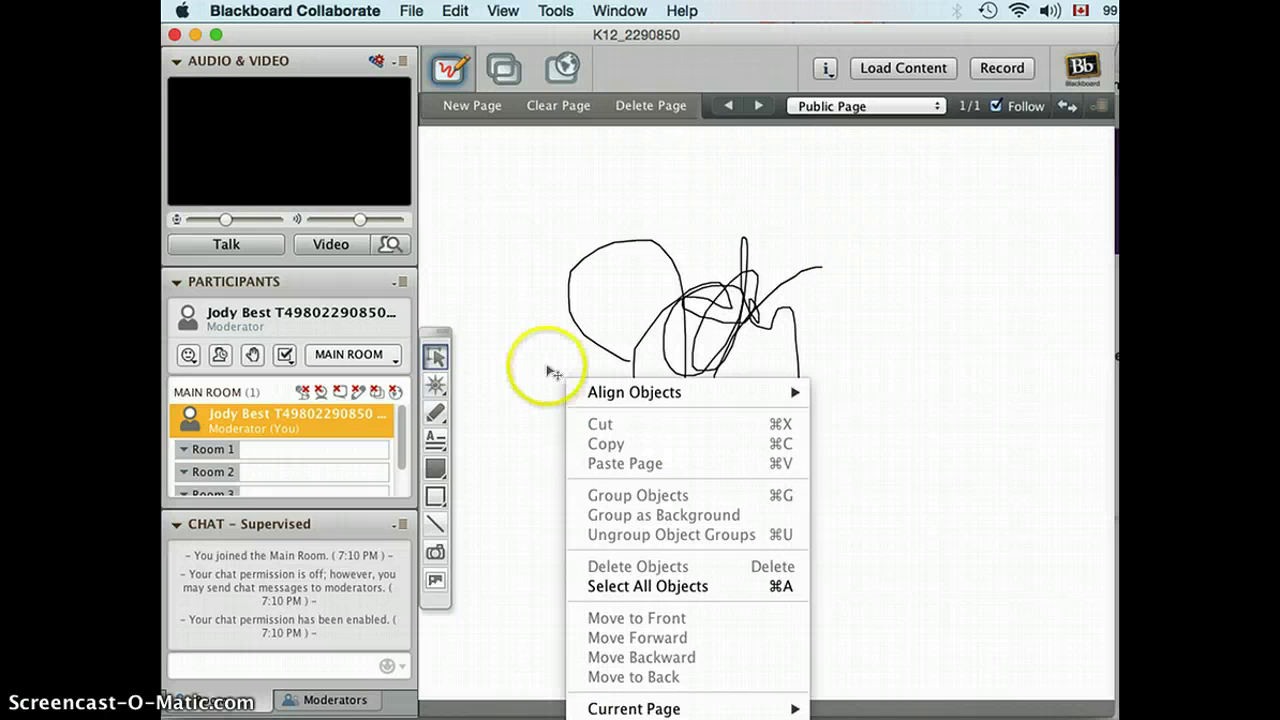
mouse_move(645, 712)
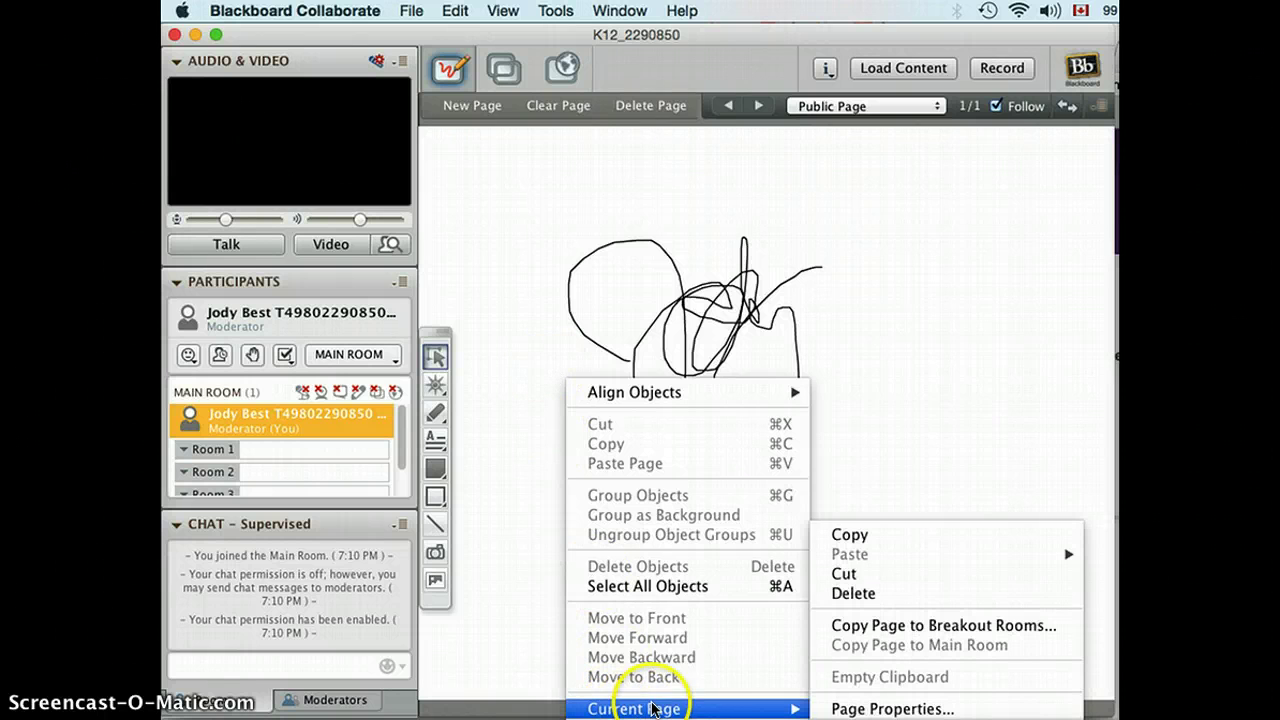
left_click(894, 624)
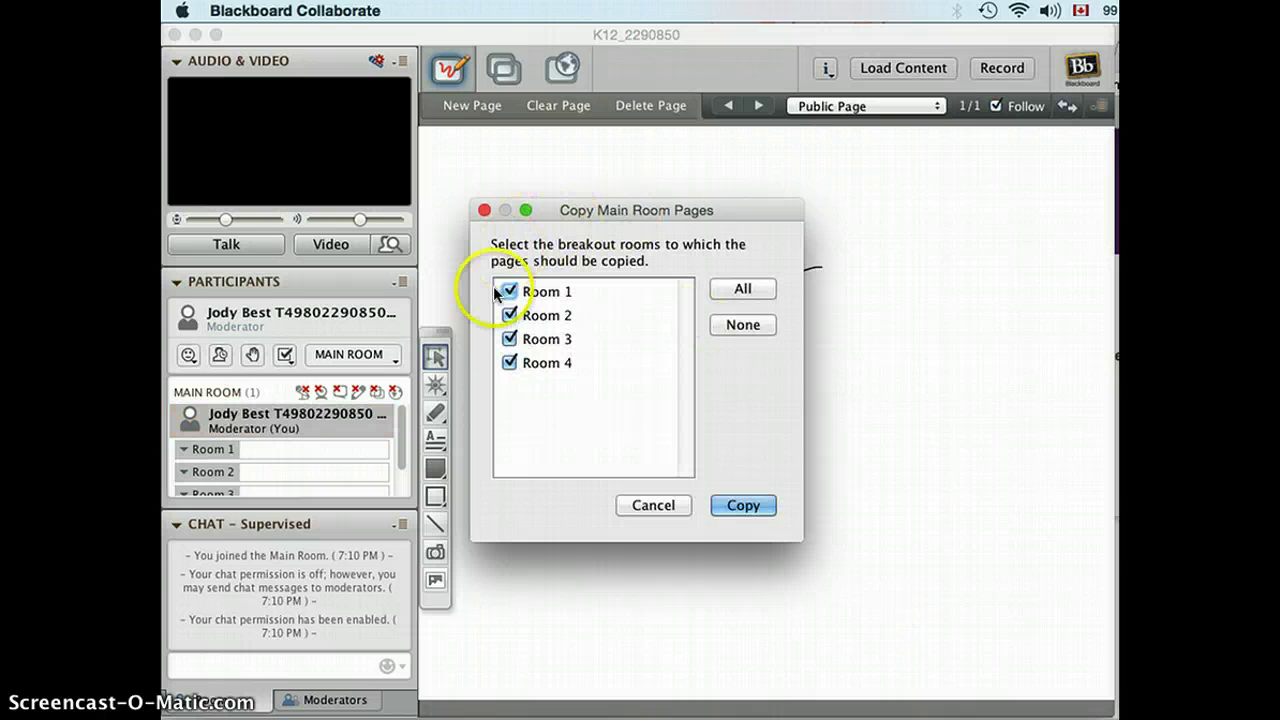
left_click(749, 503)
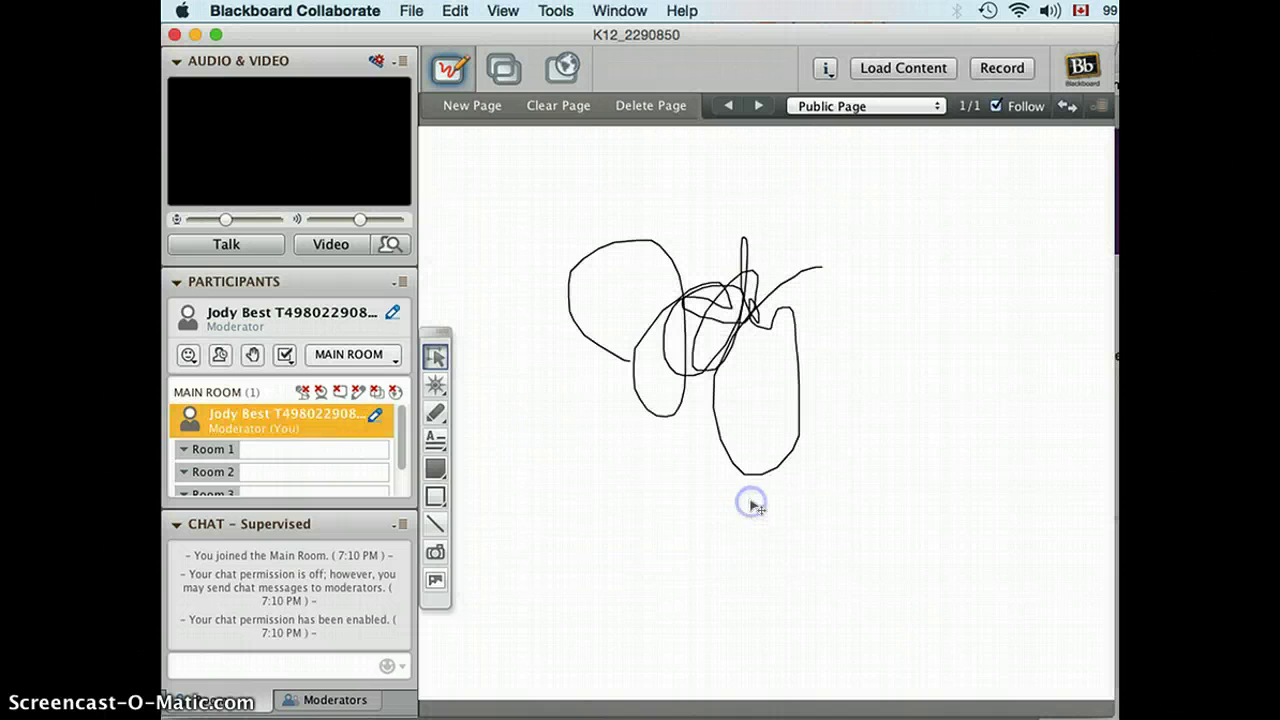
- Enter breakout Room 1 to view the copied whiteboard page
left_click(376, 450)
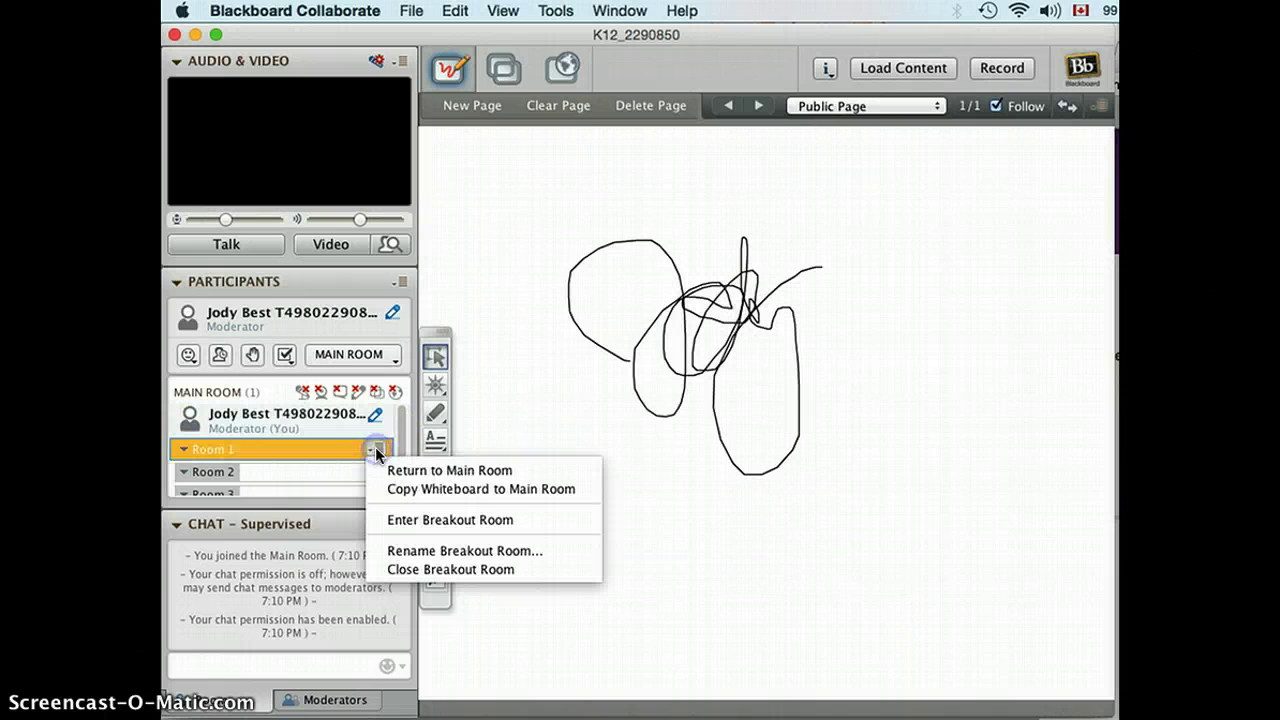
left_click(385, 519)
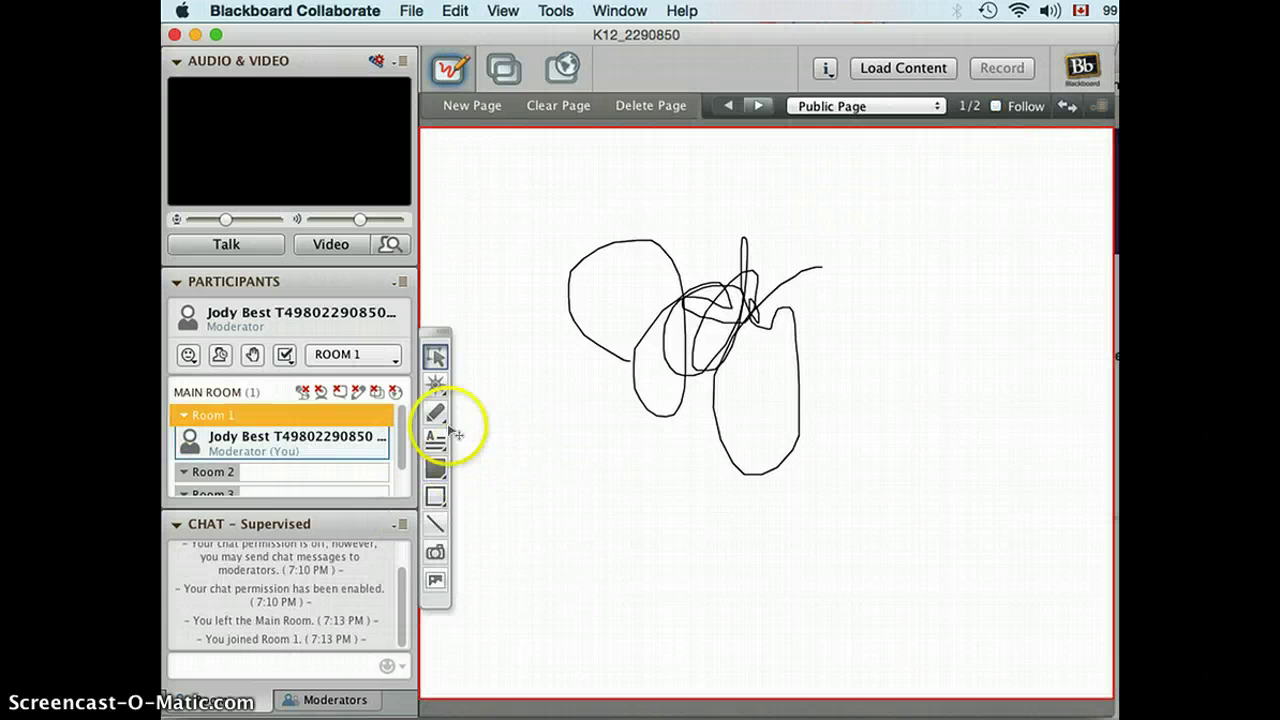
mouse_move(225, 437)
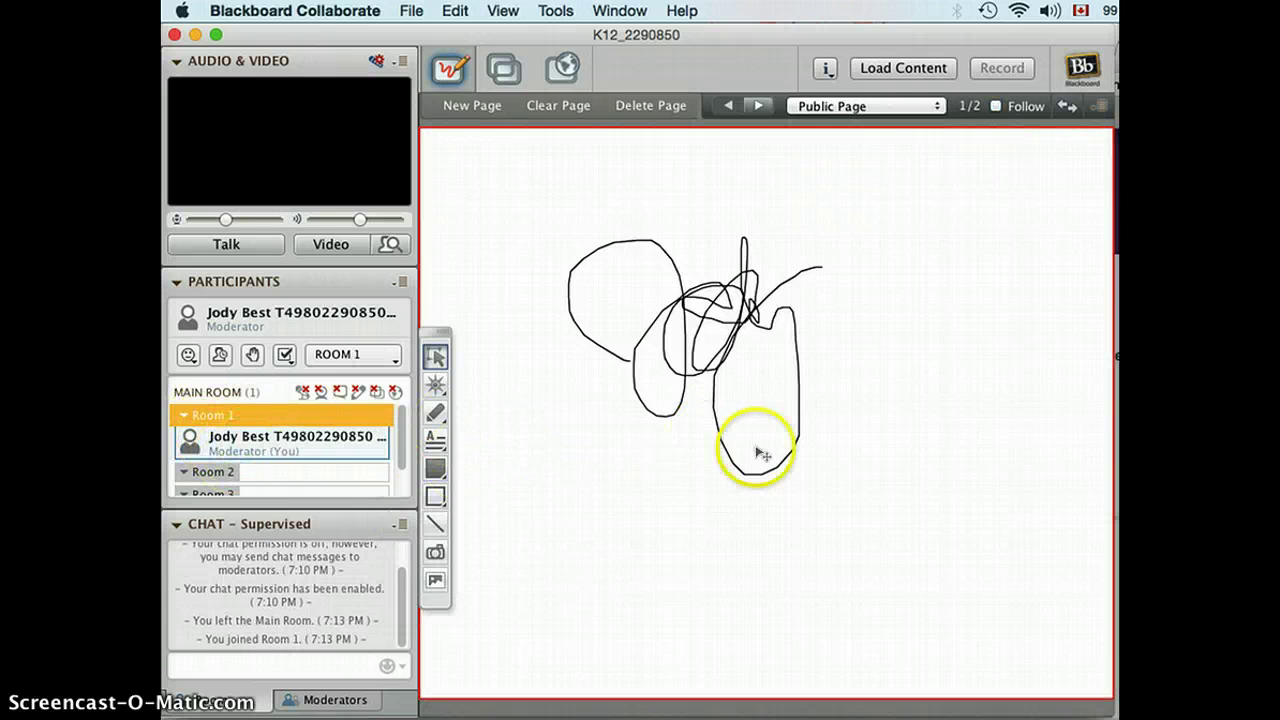